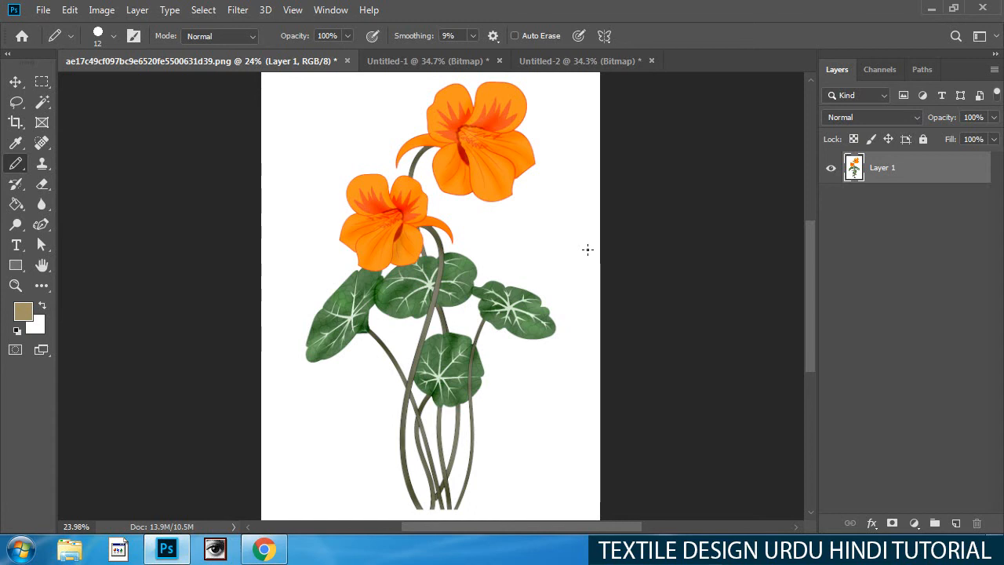
Check the image's dimensions and resolution without changing them.
{"action": "key", "text": "ctrl+alt+i"}
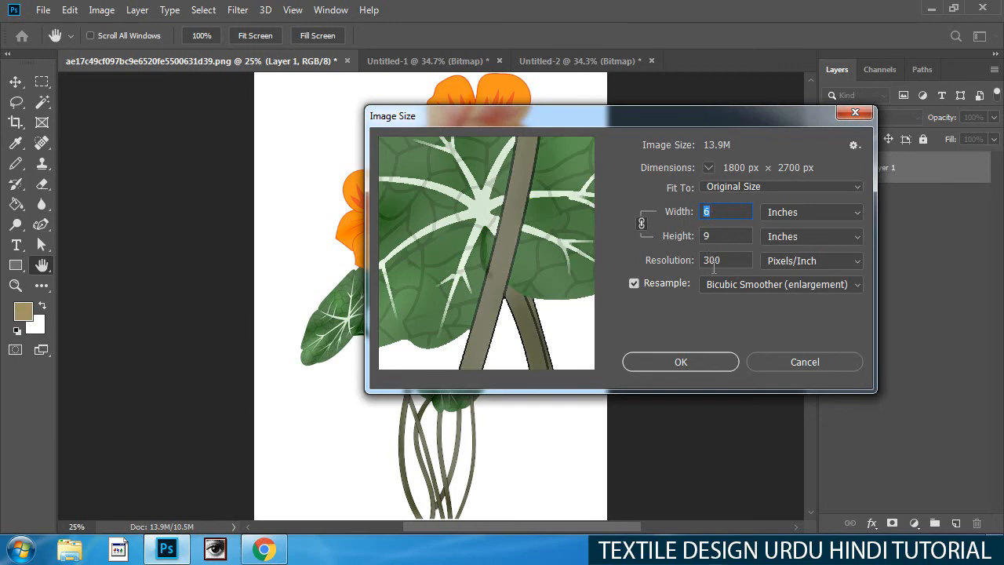
{"action": "left_click", "coordinate": [808, 363]}
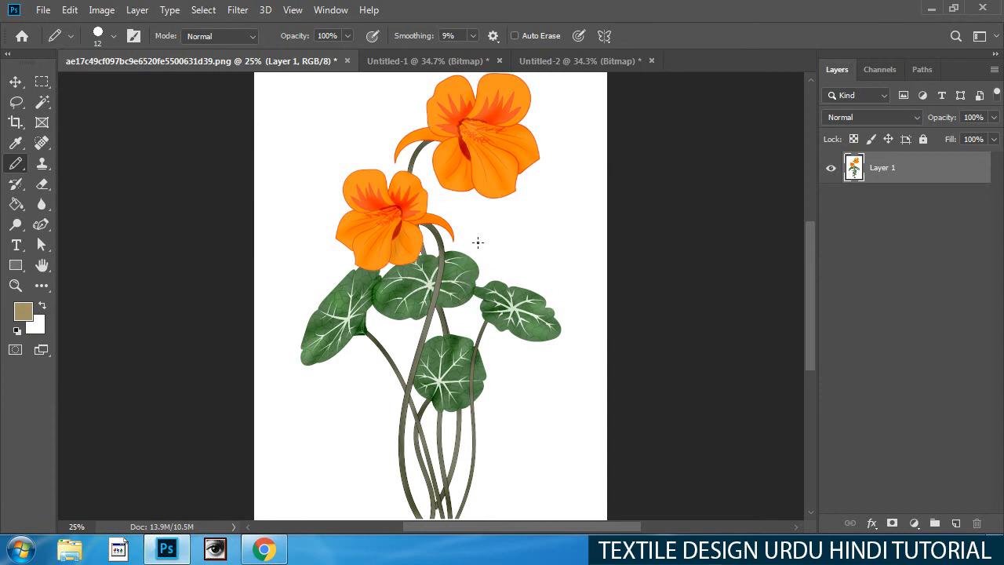
Outline the whole upper orange flower with a loose freehand Lasso selection.
{"action": "left_click_drag", "start_coordinate": [460, 169], "coordinate": [447, 287]}
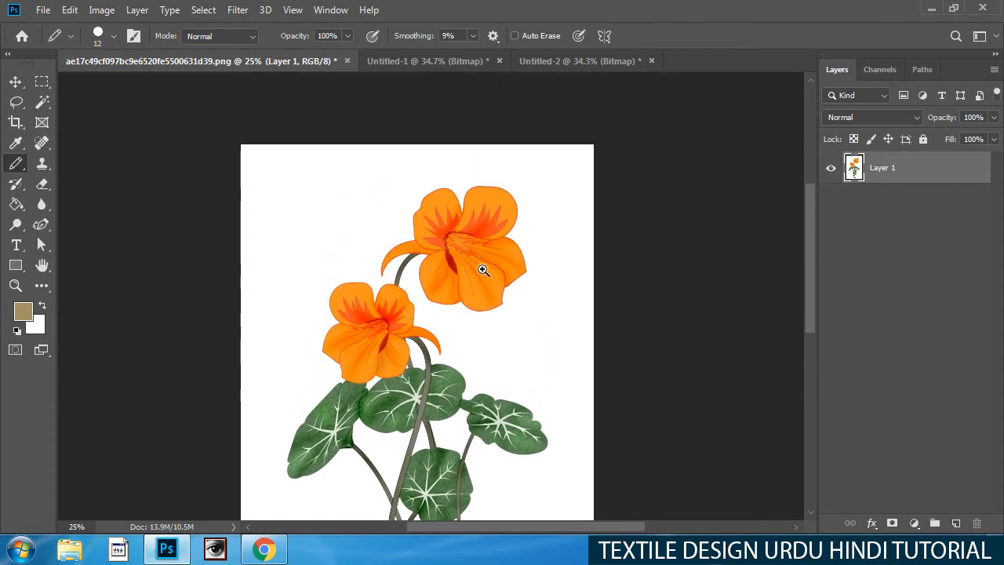
{"action": "scroll", "coordinate": [478, 275], "scroll_direction": "up", "scroll_amount": 3}
{"action": "left_click_drag", "start_coordinate": [470, 229], "coordinate": [483, 269]}
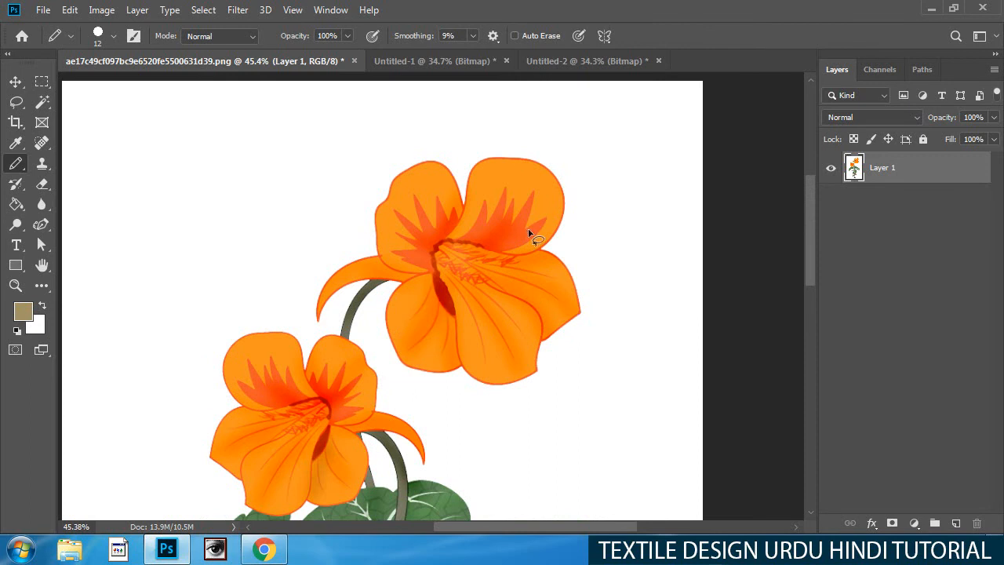
{"action": "key", "text": "l"}
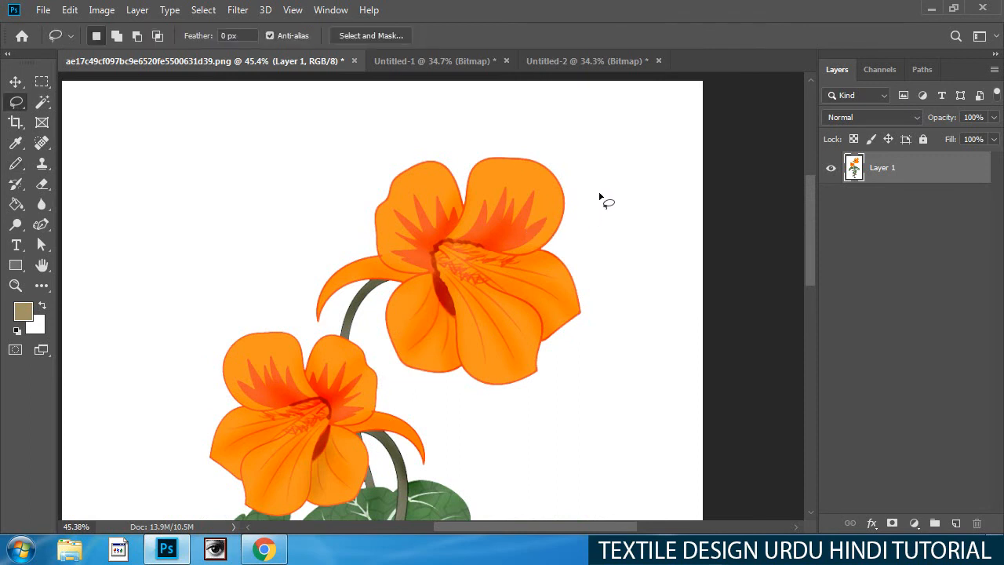
{"action": "mouse_move", "coordinate": [600, 193]}
{"action": "left_mouse_down"}
{"action": "mouse_move", "coordinate": [563, 148]}
{"action": "mouse_move", "coordinate": [334, 197]}
{"action": "mouse_move", "coordinate": [293, 321]}
{"action": "mouse_move", "coordinate": [426, 382]}
{"action": "mouse_move", "coordinate": [696, 341]}
{"action": "mouse_move", "coordinate": [707, 236]}
{"action": "left_mouse_up"}
{"action": "key", "text": "shift"}
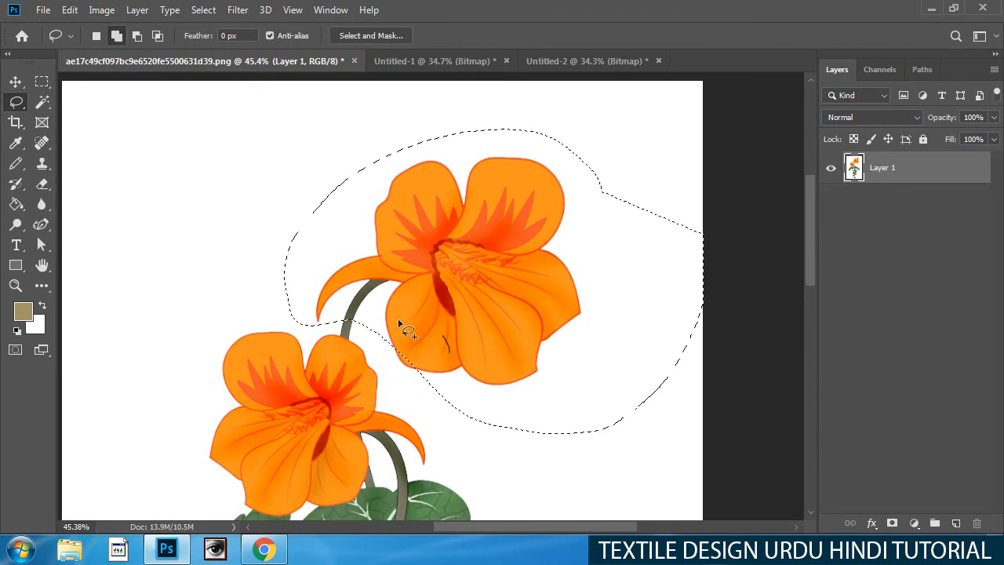
Subtract the white background and the stem from the upper flower's selection, leaving only its petals and spur.
{"action": "scroll", "coordinate": [359, 321], "scroll_direction": "up", "scroll_amount": 4}
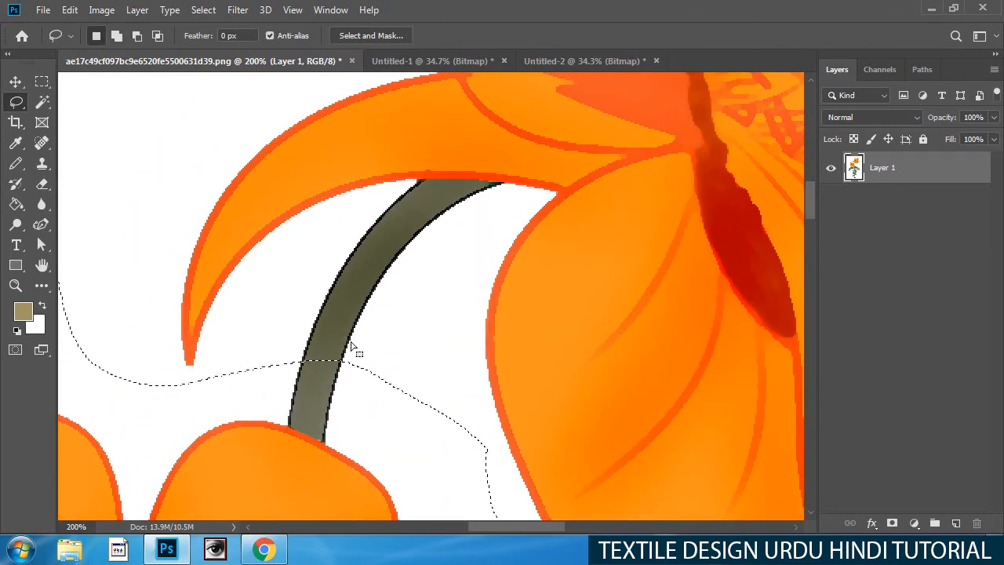
{"action": "key", "text": "w"}
{"action": "left_click", "coordinate": [386, 317]}
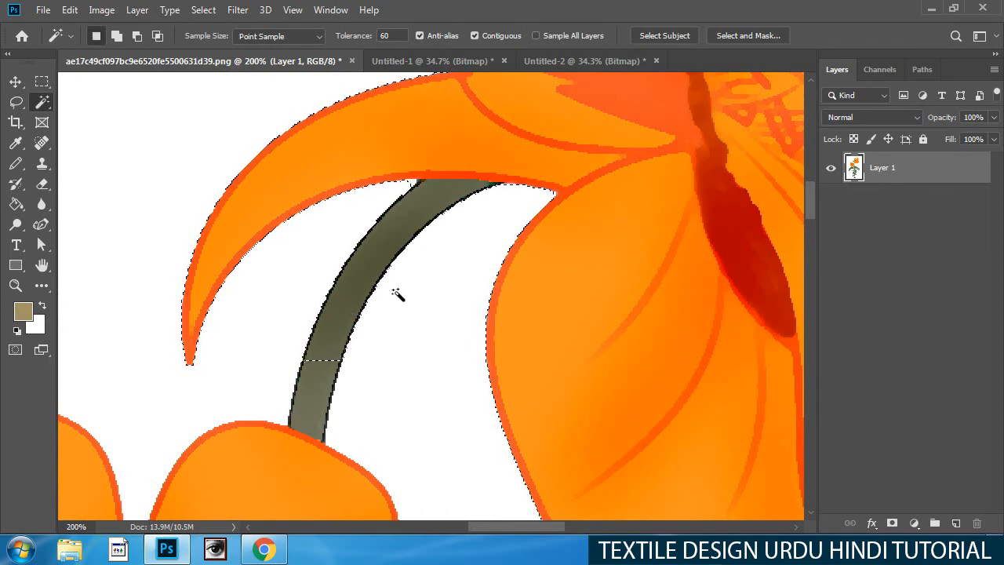
{"action": "key", "text": "l"}
{"action": "scroll", "coordinate": [428, 227], "scroll_direction": "up", "scroll_amount": 3}
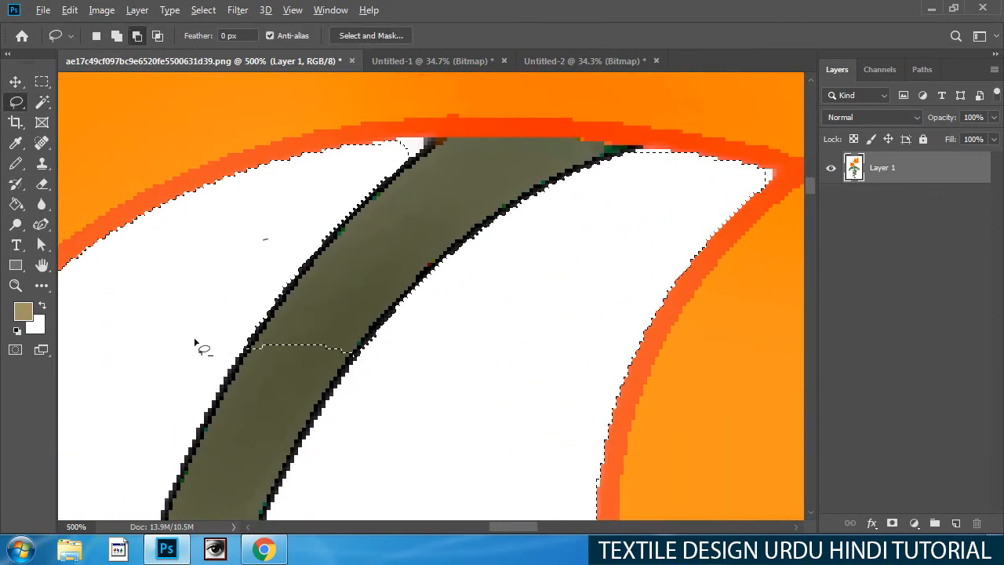
{"action": "mouse_move", "coordinate": [196, 343]}
{"action": "left_mouse_down"}
{"action": "mouse_move", "coordinate": [496, 279]}
{"action": "mouse_move", "coordinate": [661, 162]}
{"action": "mouse_move", "coordinate": [654, 152]}
{"action": "mouse_move", "coordinate": [555, 141]}
{"action": "mouse_move", "coordinate": [395, 151]}
{"action": "left_mouse_up"}
{"action": "scroll", "coordinate": [477, 252], "scroll_direction": "down", "scroll_amount": 10}
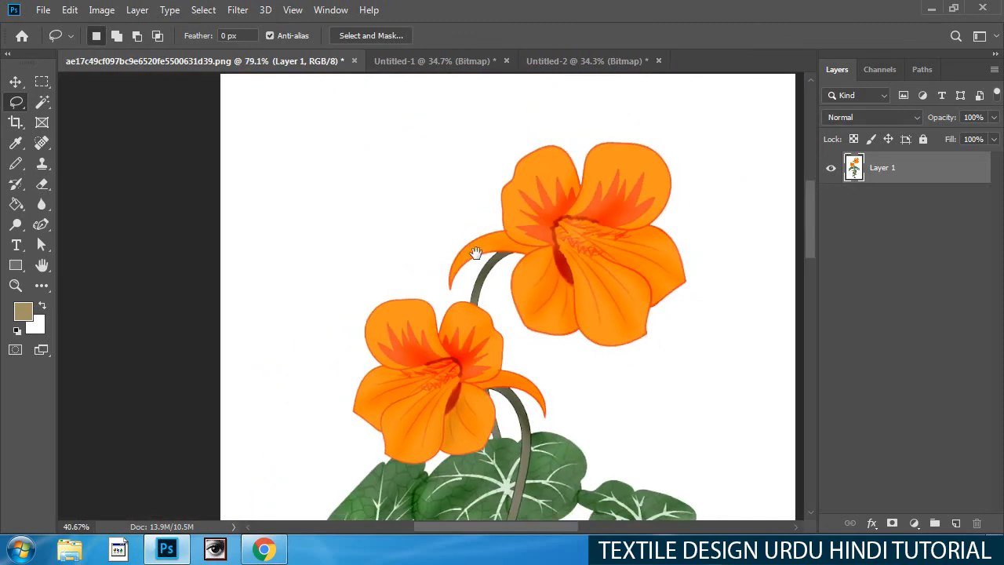
Fill the upper flower's selection with black in the Flower spot channel and deselect it.
{"action": "left_click", "coordinate": [880, 68]}
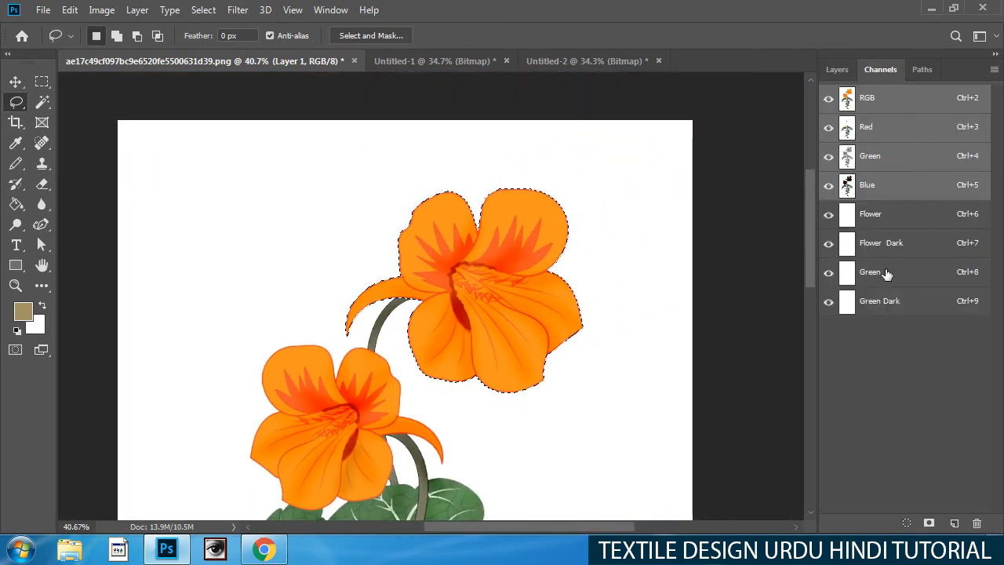
{"action": "left_click", "coordinate": [898, 224]}
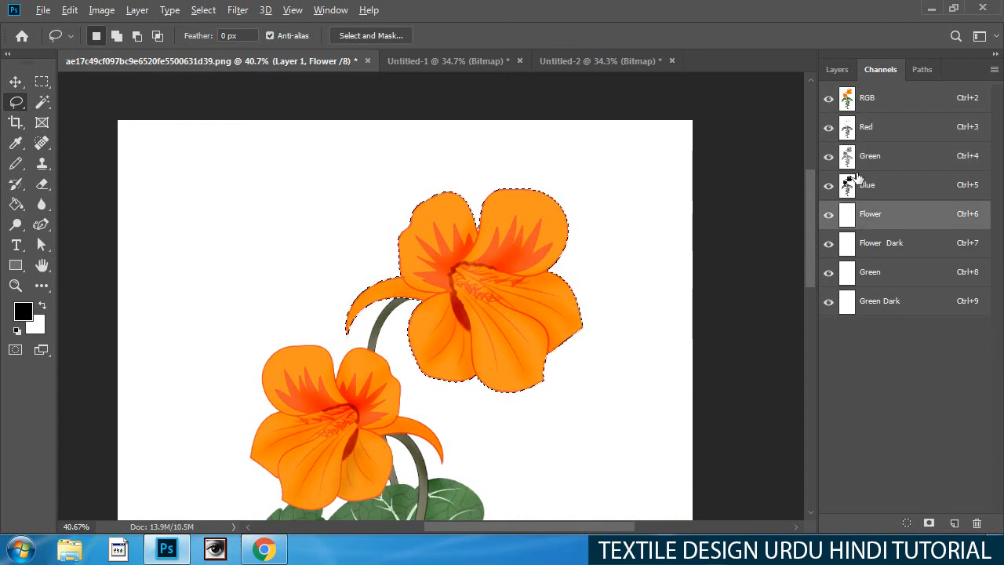
{"action": "key", "text": "alt+BackSpace"}
{"action": "key", "text": "ctrl+d"}
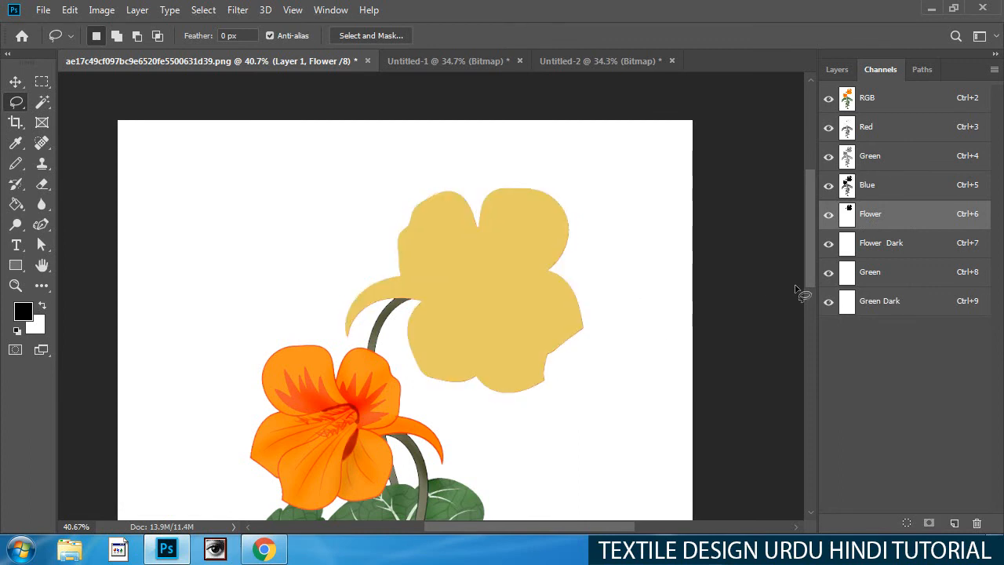
{"action": "left_click", "coordinate": [828, 219]}
{"action": "left_click", "coordinate": [827, 225]}
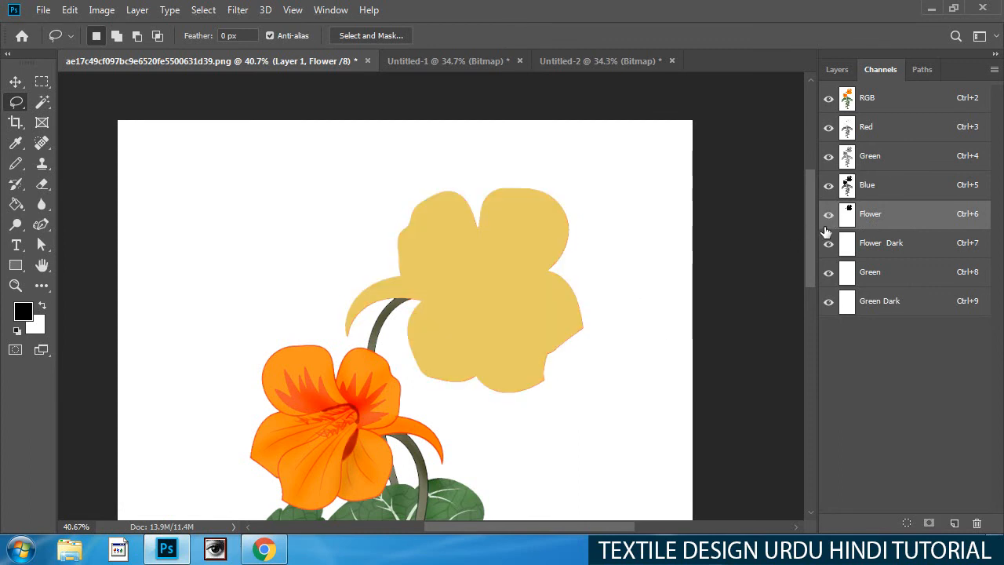
{"action": "left_click", "coordinate": [956, 524], "text": "ctrl"}
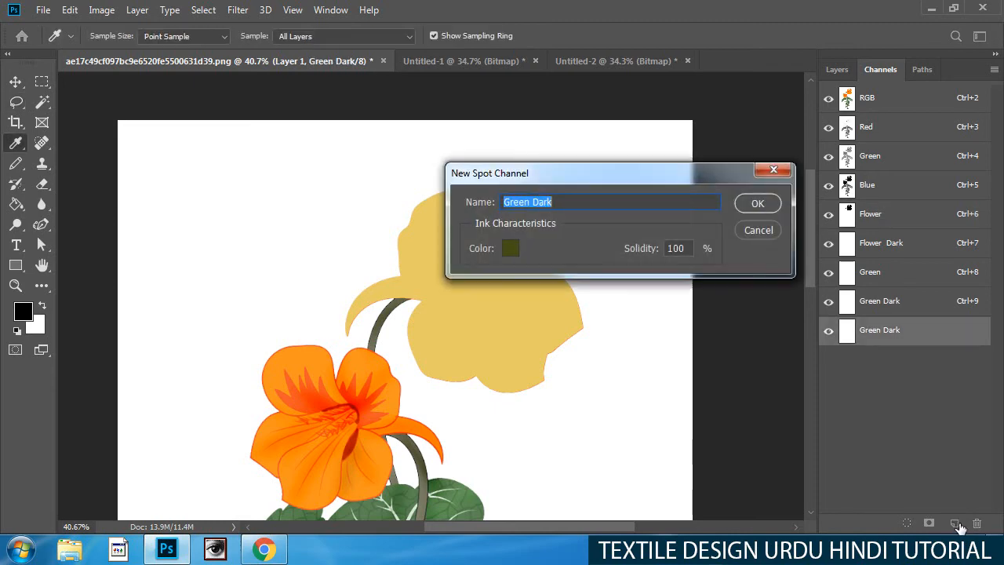
{"action": "left_click", "coordinate": [508, 250]}
{"action": "left_click", "coordinate": [863, 157]}
{"action": "left_click", "coordinate": [749, 230]}
Return to the RGB composite on Layer 1 and outline the lower orange flower with a loose freehand Lasso selection.
{"action": "left_click", "coordinate": [852, 102]}
{"action": "left_click", "coordinate": [837, 70]}
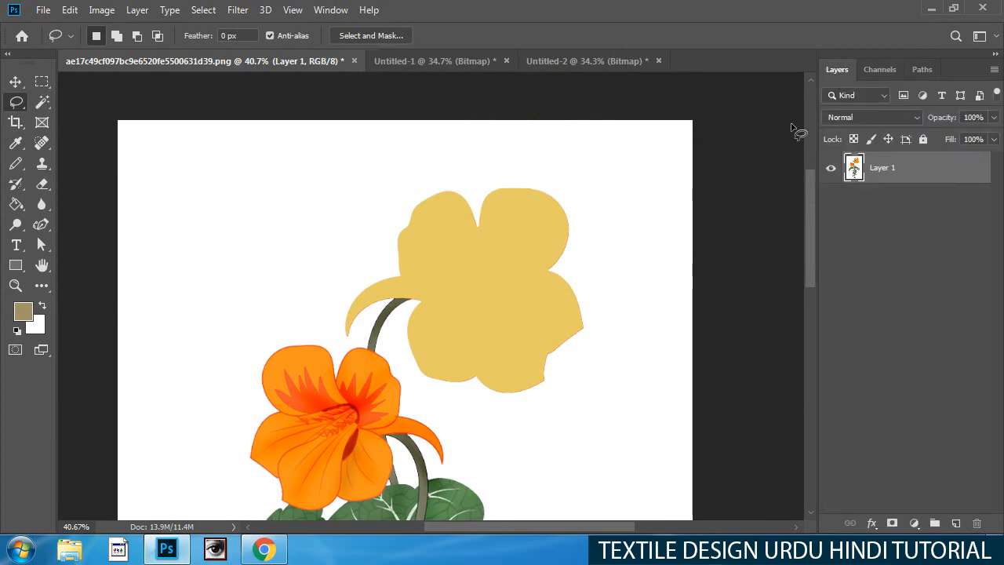
{"action": "left_click_drag", "start_coordinate": [472, 357], "coordinate": [509, 204]}
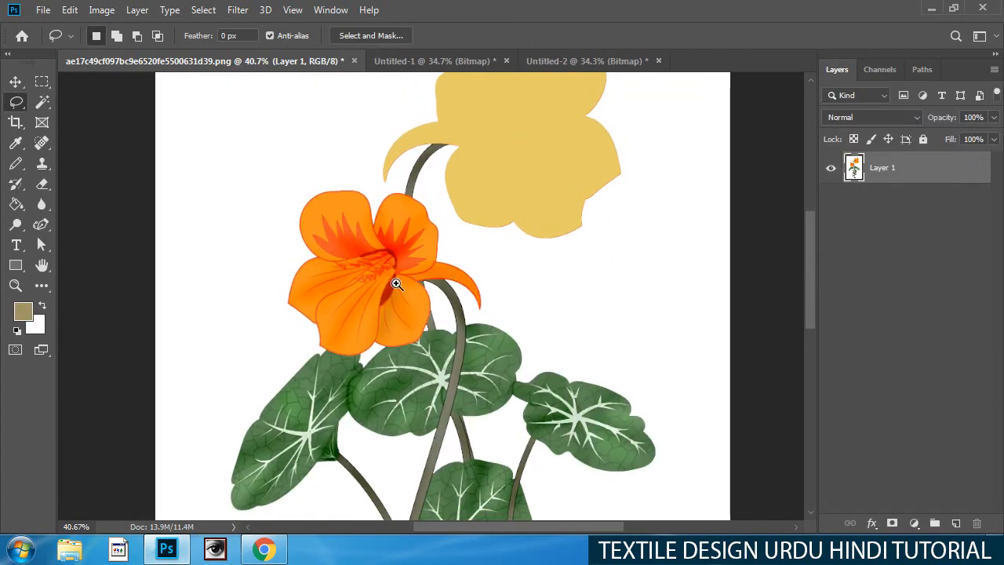
{"action": "left_click", "coordinate": [396, 284], "text": "ctrl"}
{"action": "mouse_move", "coordinate": [465, 103]}
{"action": "left_mouse_down"}
{"action": "mouse_move", "coordinate": [395, 100]}
{"action": "mouse_move", "coordinate": [201, 145]}
{"action": "mouse_move", "coordinate": [199, 425]}
{"action": "mouse_move", "coordinate": [258, 467]}
{"action": "mouse_move", "coordinate": [455, 439]}
{"action": "mouse_move", "coordinate": [506, 382]}
{"action": "mouse_move", "coordinate": [510, 207]}
{"action": "left_mouse_up"}
Subtract the white background and main green leaf areas from the lower flower's selection with the Magic Wand.
{"action": "key", "text": "w"}
{"action": "left_click", "coordinate": [375, 106], "text": "alt"}
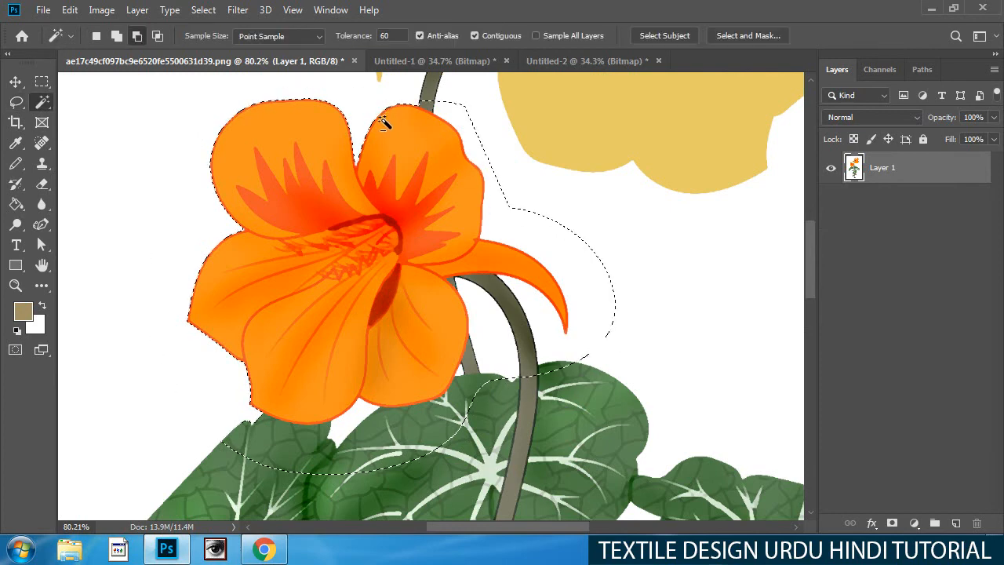
{"action": "left_click", "coordinate": [465, 126], "text": "alt"}
{"action": "left_click", "coordinate": [470, 373], "text": "alt"}
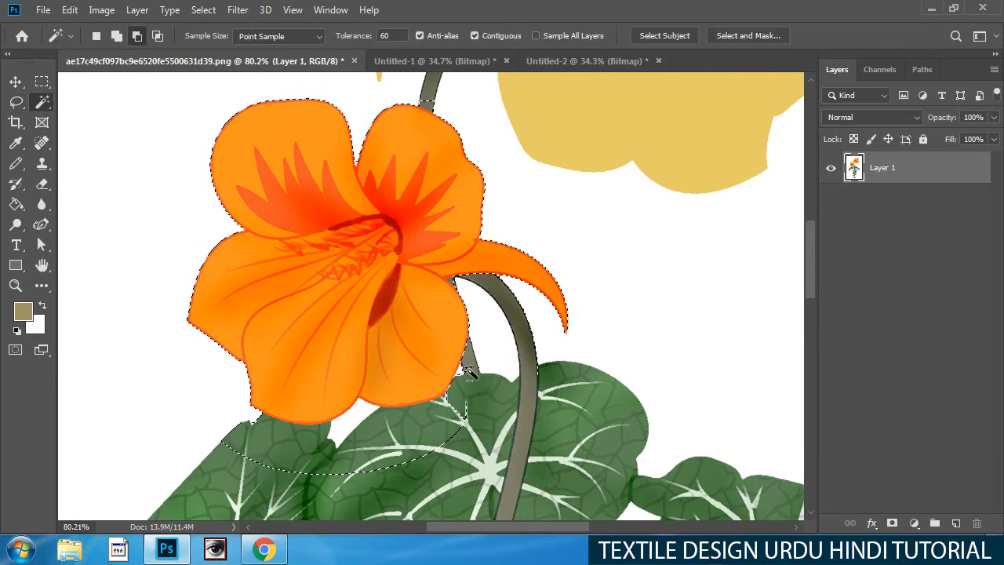
{"action": "left_click", "coordinate": [342, 458], "text": "alt"}
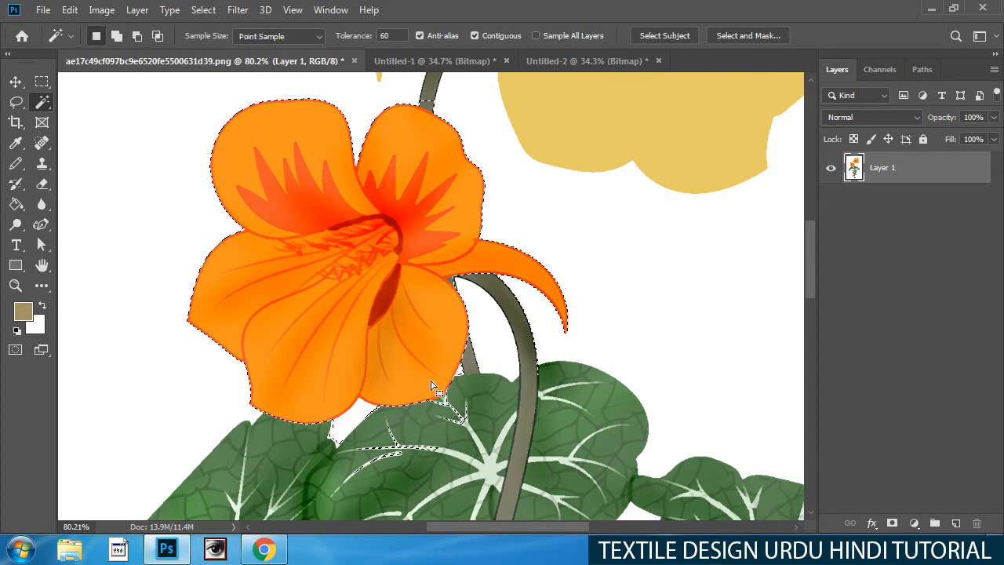
Subtract the remaining leaf vein patches and the white gap below the lower flower's petals from the selection.
{"action": "key", "text": "l"}
{"action": "left_click_drag", "start_coordinate": [417, 393], "coordinate": [437, 300]}
{"action": "mouse_move", "coordinate": [431, 422]}
{"action": "left_mouse_down"}
{"action": "mouse_move", "coordinate": [495, 416]}
{"action": "mouse_move", "coordinate": [482, 300]}
{"action": "mouse_move", "coordinate": [371, 343]}
{"action": "mouse_move", "coordinate": [255, 353]}
{"action": "mouse_move", "coordinate": [302, 459]}
{"action": "left_mouse_up"}
{"action": "scroll", "coordinate": [432, 320], "scroll_direction": "up", "scroll_amount": 2}
{"action": "left_click_drag", "start_coordinate": [288, 322], "coordinate": [322, 366]}
{"action": "key", "text": "w"}
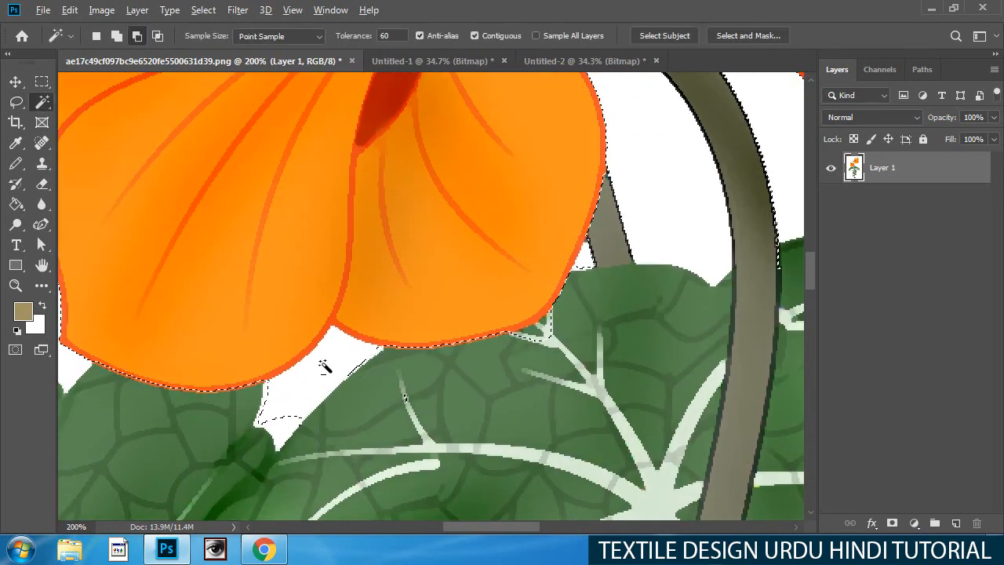
{"action": "left_click", "coordinate": [324, 367]}
Subtract the pale leaf veins touching the lower flower's bottom petal edge from the selection.
{"action": "key", "text": "l"}
{"action": "left_click_drag", "start_coordinate": [452, 448], "coordinate": [346, 511]}
{"action": "scroll", "coordinate": [534, 337], "scroll_direction": "up", "scroll_amount": 3}
{"action": "key", "text": "w"}
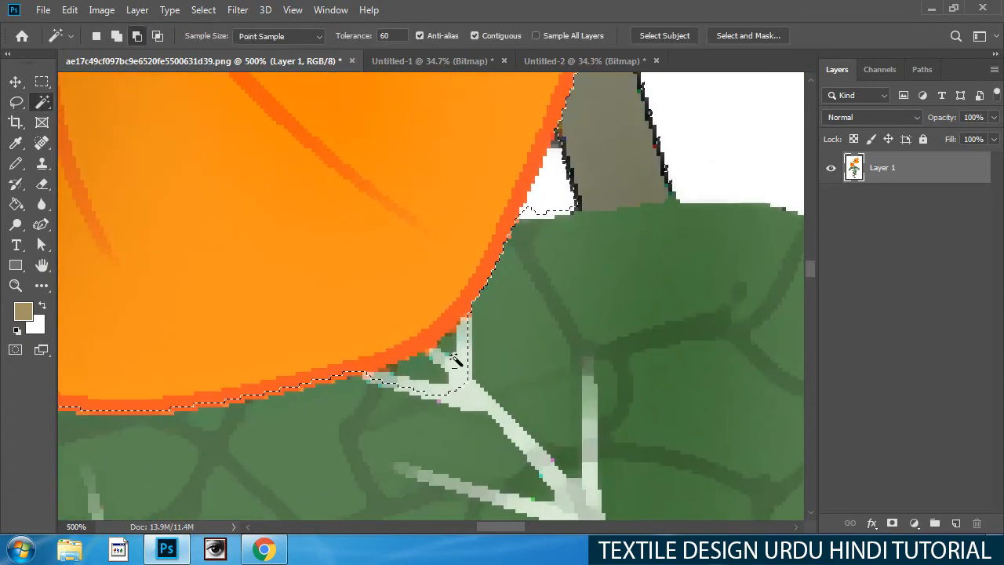
{"action": "left_click", "coordinate": [453, 358], "text": "alt"}
{"action": "left_click", "coordinate": [399, 378], "text": "alt"}
Subtract the white gap and dark stem outlines between the lower flower's petal and the leaf from the selection.
{"action": "left_click_drag", "start_coordinate": [550, 228], "coordinate": [425, 389]}
{"action": "key", "text": "l"}
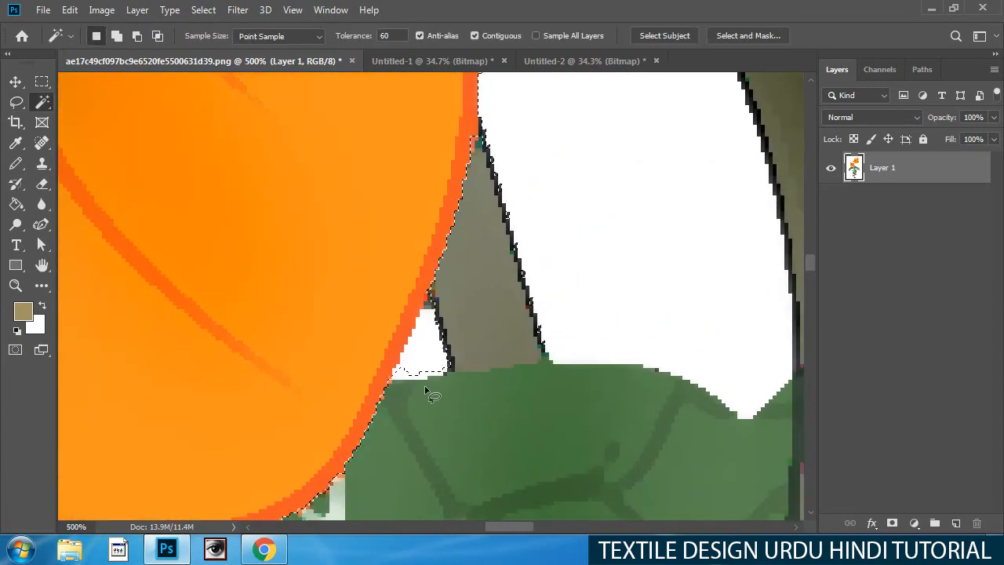
{"action": "left_click", "coordinate": [426, 322], "text": "alt"}
{"action": "left_click_drag", "start_coordinate": [470, 292], "coordinate": [369, 289]}
{"action": "left_click_drag", "start_coordinate": [441, 231], "coordinate": [452, 425]}
{"action": "left_click_drag", "start_coordinate": [443, 302], "coordinate": [538, 274]}
{"action": "left_click_drag", "start_coordinate": [489, 290], "coordinate": [409, 324]}
{"action": "left_click", "coordinate": [436, 345], "text": "alt"}
{"action": "left_click_drag", "start_coordinate": [410, 323], "coordinate": [423, 356]}
Subtract the stem and its dark outlines above the lower flower's upper petal from the selection.
{"action": "left_click_drag", "start_coordinate": [472, 190], "coordinate": [518, 235]}
{"action": "left_click", "coordinate": [452, 229], "text": "alt"}
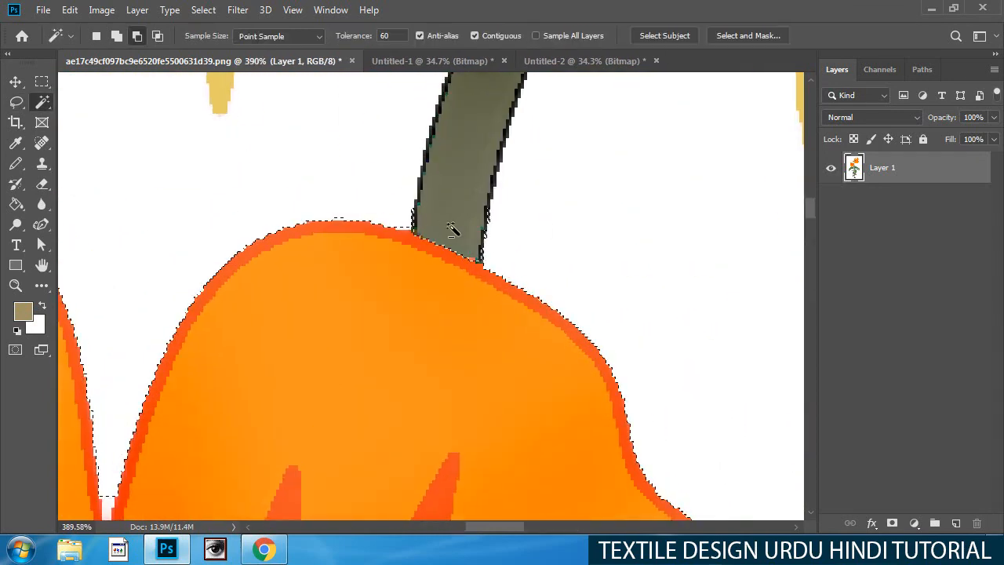
{"action": "left_click_drag", "start_coordinate": [455, 226], "coordinate": [558, 233]}
{"action": "key", "text": "l"}
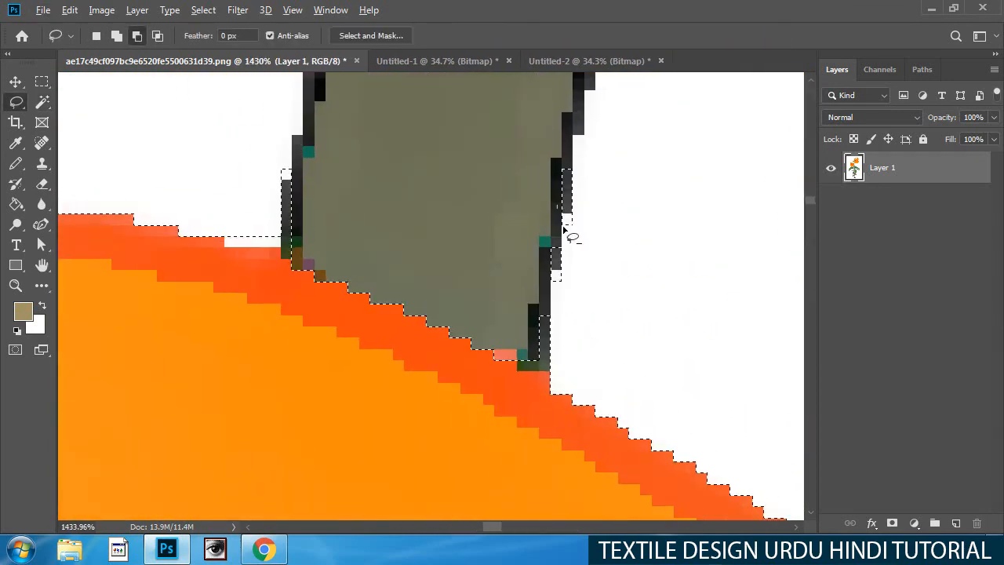
{"action": "key", "text": "w"}
{"action": "left_click", "coordinate": [560, 213], "text": "alt"}
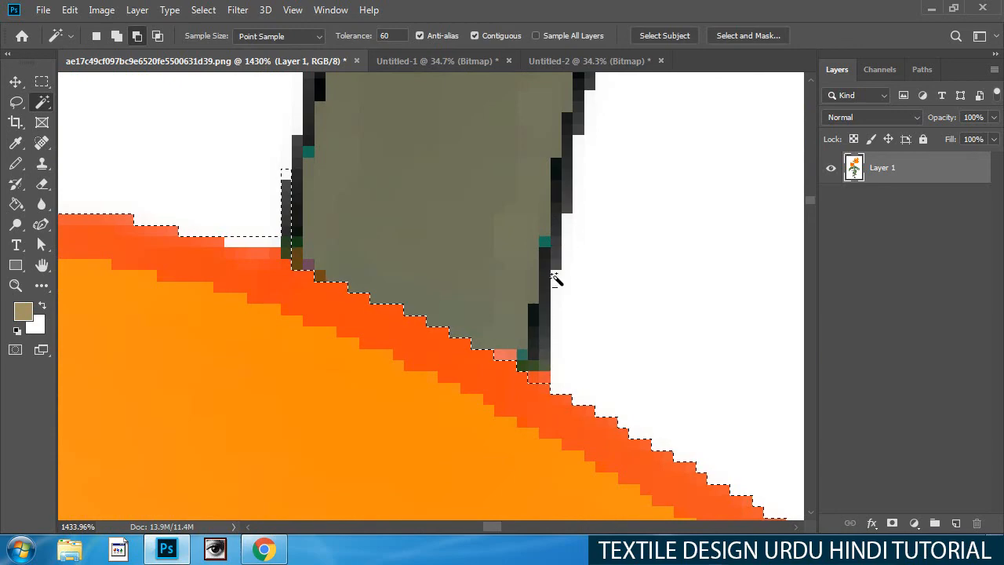
{"action": "left_click", "coordinate": [294, 219], "text": "alt"}
{"action": "left_click_drag", "start_coordinate": [469, 266], "coordinate": [361, 272]}
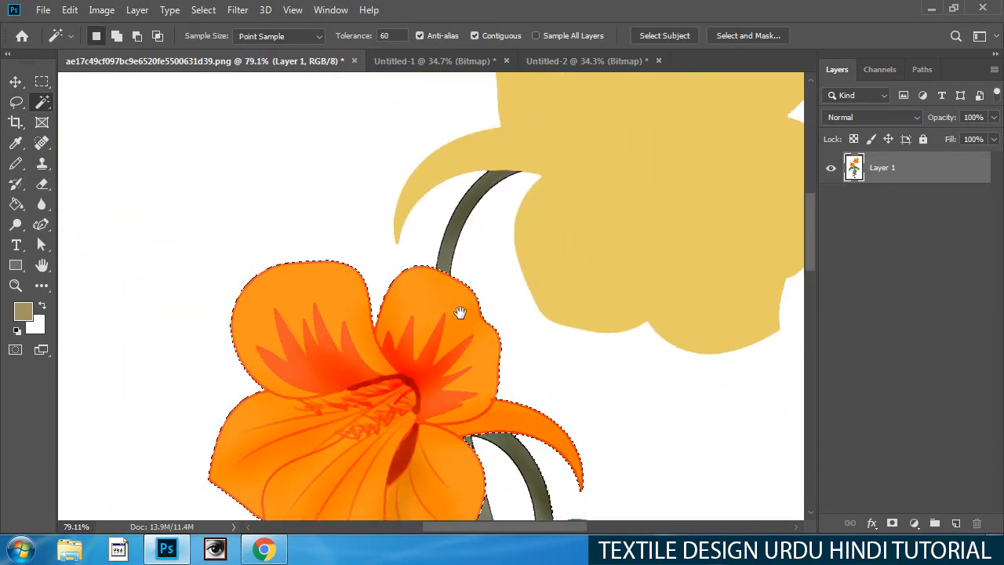
Subtract the leftover curved stem edge beneath the lower flower's spur from the selection.
{"action": "left_click_drag", "start_coordinate": [459, 313], "coordinate": [446, 200]}
{"action": "left_click_drag", "start_coordinate": [444, 254], "coordinate": [414, 254]}
{"action": "key", "text": "l"}
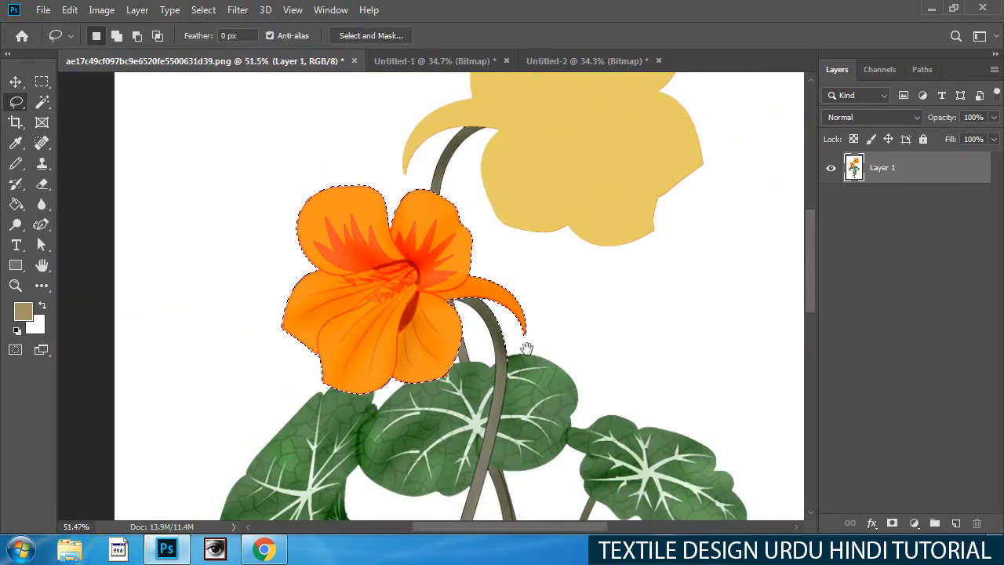
{"action": "left_click_drag", "start_coordinate": [490, 344], "coordinate": [565, 338]}
{"action": "key", "text": "alt"}
{"action": "mouse_move", "coordinate": [459, 339]}
{"action": "left_mouse_down"}
{"action": "mouse_move", "coordinate": [579, 385]}
{"action": "mouse_move", "coordinate": [408, 299]}
{"action": "mouse_move", "coordinate": [424, 310]}
{"action": "left_mouse_up"}
{"action": "left_click_drag", "start_coordinate": [486, 242], "coordinate": [562, 242]}
{"action": "left_click_drag", "start_coordinate": [493, 244], "coordinate": [562, 357]}
{"action": "mouse_move", "coordinate": [459, 315]}
{"action": "left_mouse_down"}
{"action": "mouse_move", "coordinate": [603, 313]}
{"action": "mouse_move", "coordinate": [507, 251]}
{"action": "left_mouse_up"}
{"action": "mouse_move", "coordinate": [422, 255]}
{"action": "left_mouse_down"}
{"action": "mouse_move", "coordinate": [460, 298]}
{"action": "mouse_move", "coordinate": [404, 279]}
{"action": "left_mouse_up"}
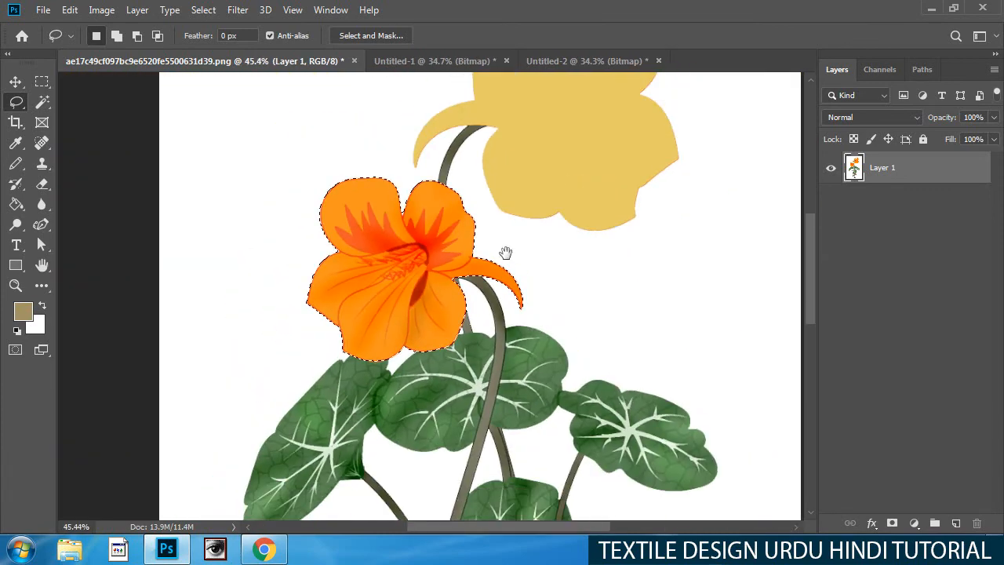
Fill the lower flower's selection with black in the Flower spot channel, deselect it, and keep that channel active.
{"action": "scroll", "coordinate": [460, 288], "scroll_direction": "up", "scroll_amount": 3}
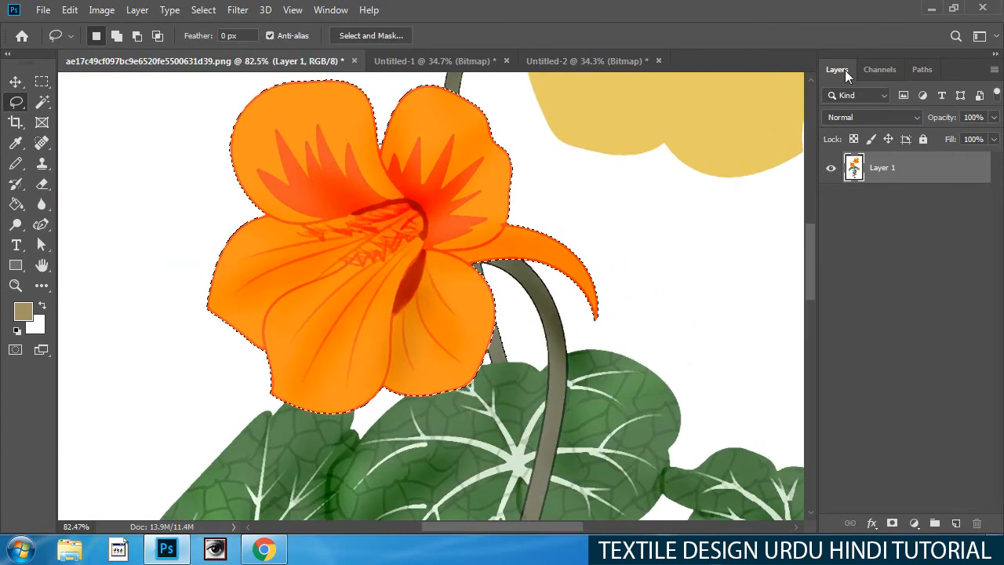
{"action": "left_click", "coordinate": [880, 69]}
{"action": "left_click", "coordinate": [915, 225]}
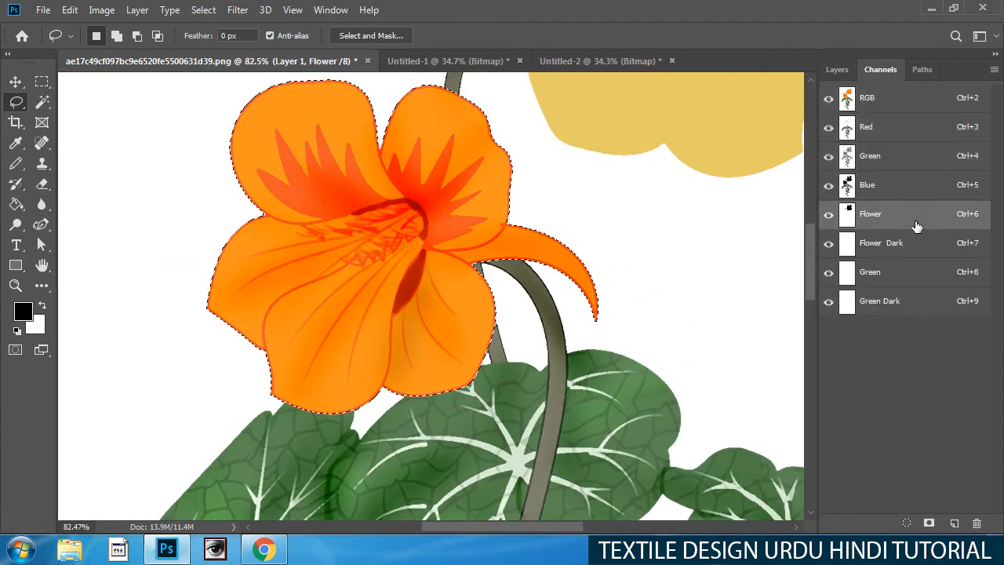
{"action": "key", "text": "alt+BackSpace"}
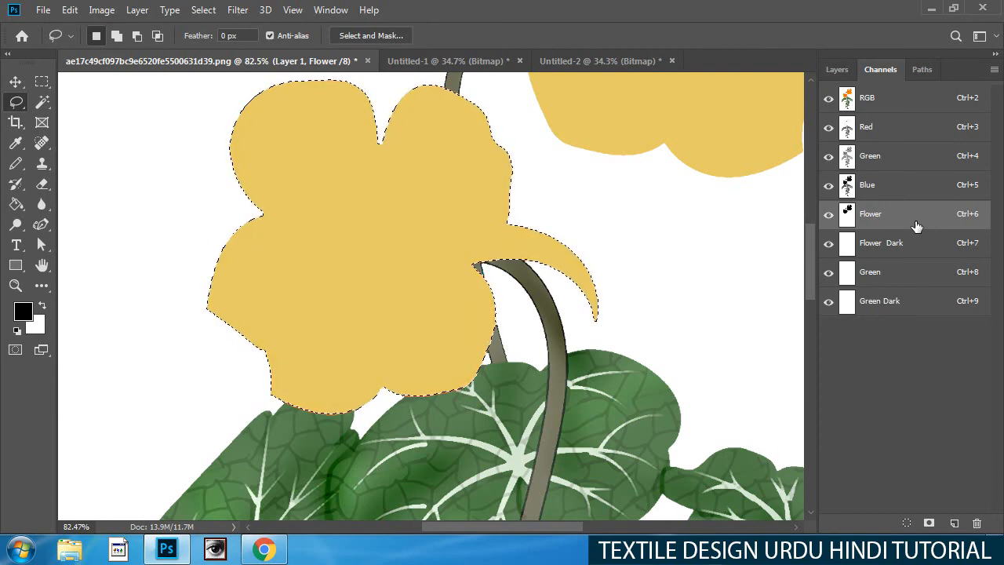
{"action": "key", "text": "ctrl+d"}
{"action": "key", "text": "ctrl+0"}
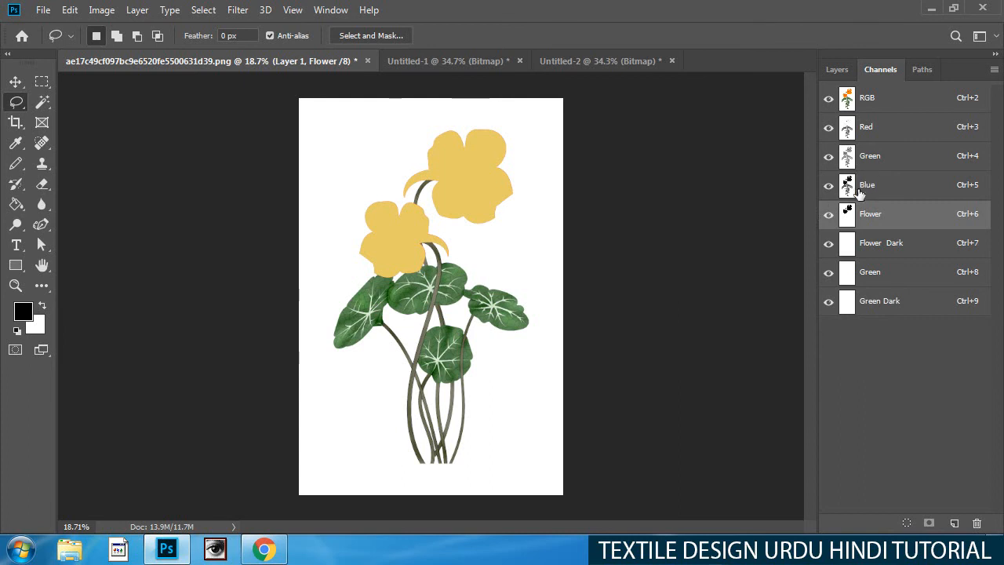
{"action": "left_click", "coordinate": [849, 96]}
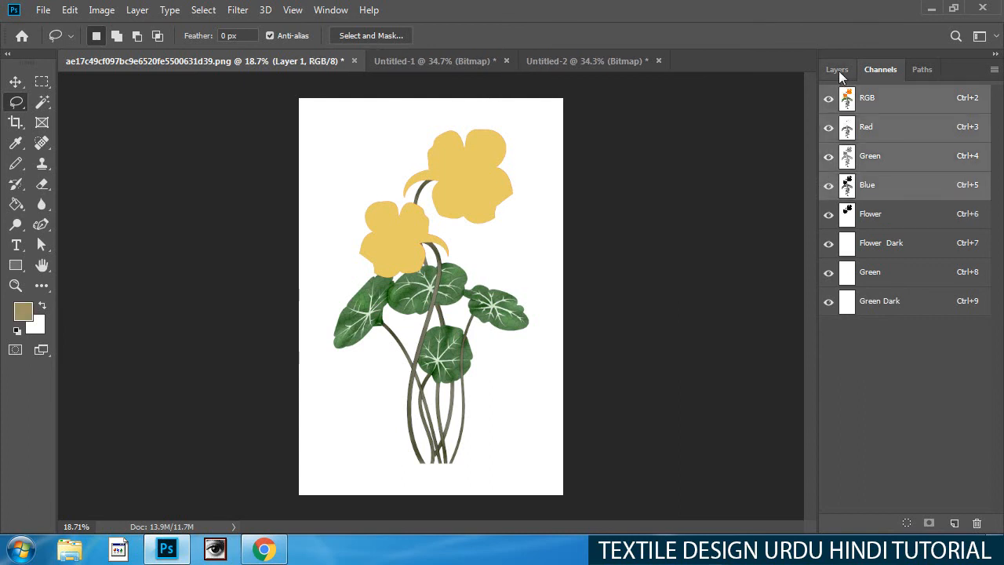
{"action": "left_click", "coordinate": [852, 220]}
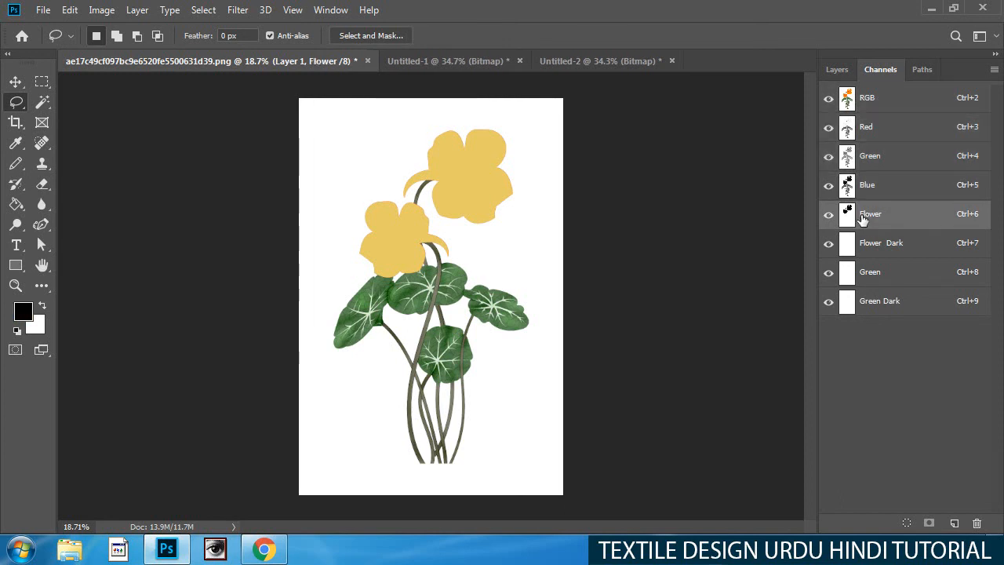
Select the leaves and stems by selecting the white background and flowers with the Magic Wand and inverting the selection on Layer 1.
{"action": "key", "text": "w"}
{"action": "left_click", "coordinate": [508, 248]}
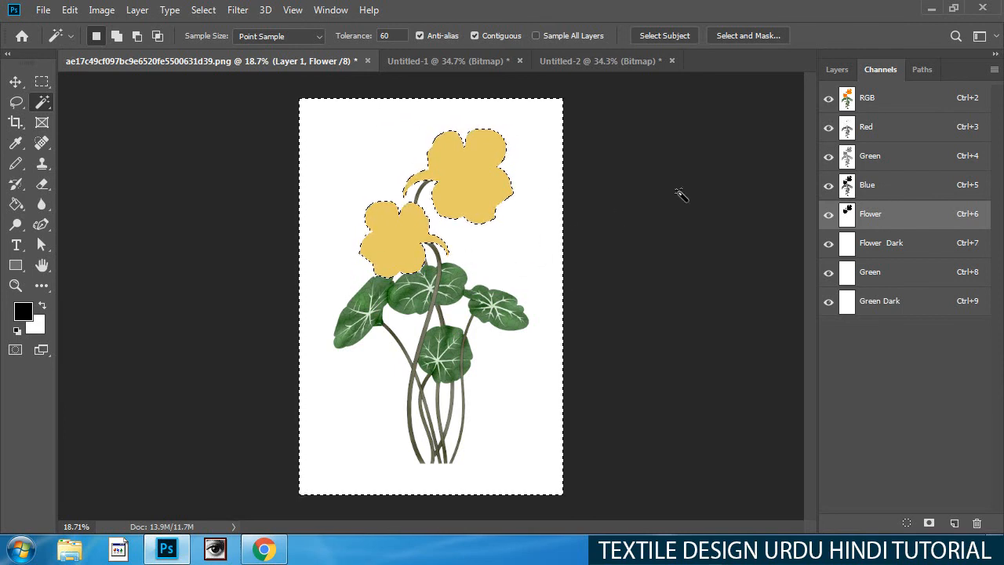
{"action": "left_click", "coordinate": [852, 97]}
{"action": "left_click", "coordinate": [837, 69]}
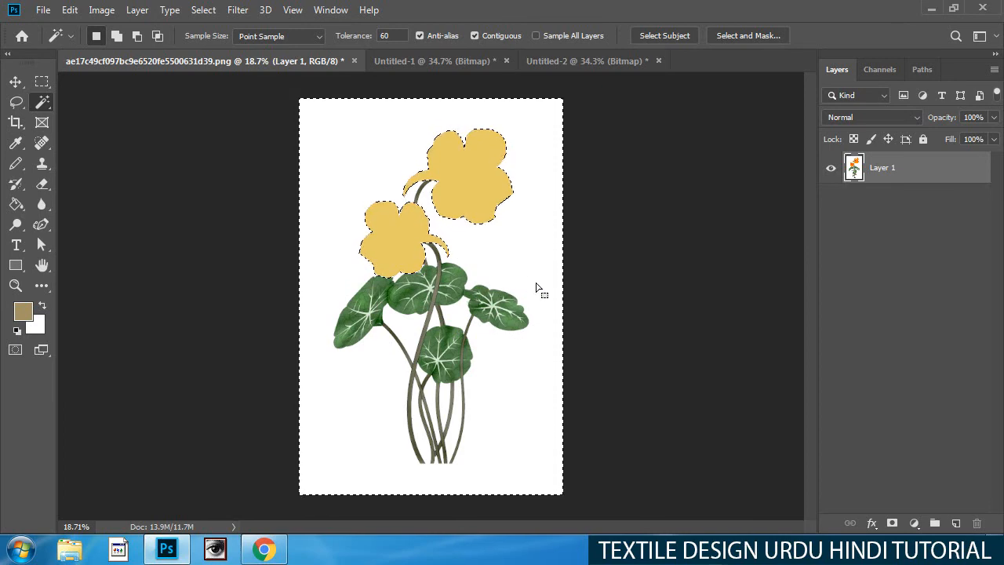
{"action": "key", "text": "ctrl+shift+i"}
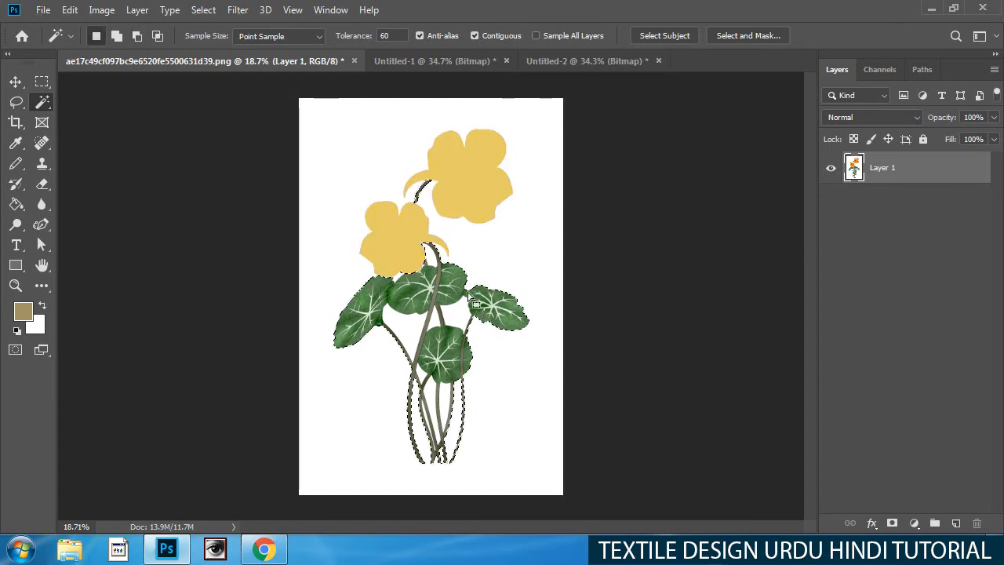
Subtract the enclosed white gaps between the lower flower, the leaves and the upper stems from the selection.
{"action": "scroll", "coordinate": [423, 248], "scroll_direction": "up", "scroll_amount": 3}
{"action": "left_click_drag", "start_coordinate": [443, 189], "coordinate": [458, 330]}
{"action": "left_click_drag", "start_coordinate": [510, 278], "coordinate": [492, 320]}
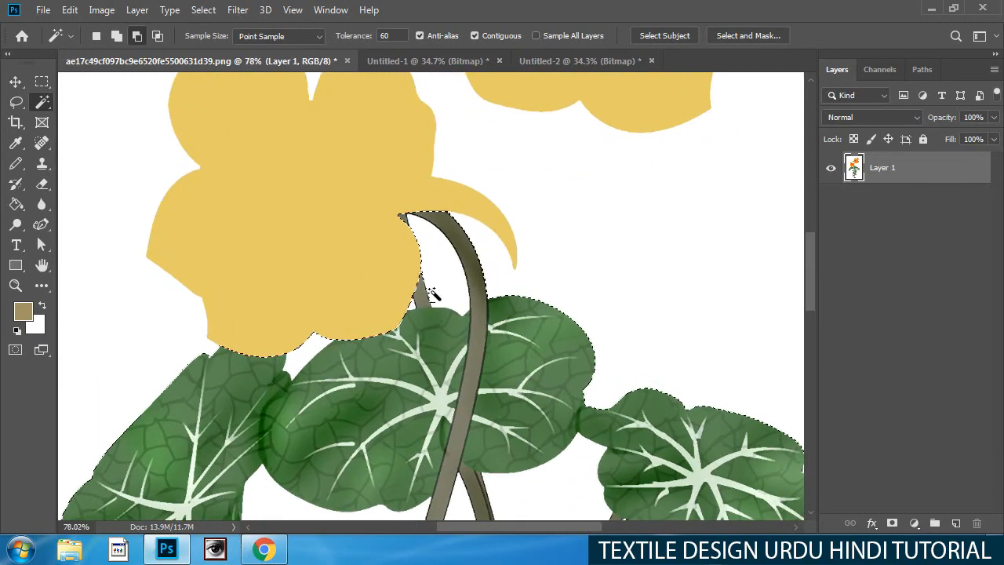
{"action": "left_click_drag", "start_coordinate": [432, 312], "coordinate": [492, 303]}
{"action": "mouse_move", "coordinate": [414, 288]}
{"action": "left_mouse_down"}
{"action": "mouse_move", "coordinate": [337, 336]}
{"action": "mouse_move", "coordinate": [407, 284]}
{"action": "left_mouse_up"}
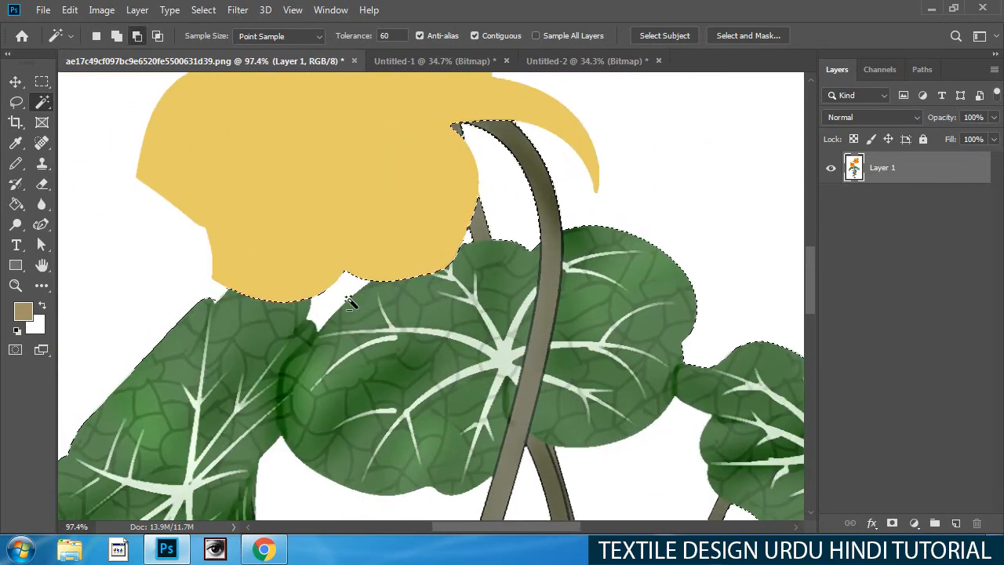
{"action": "left_click", "coordinate": [351, 301], "text": "alt"}
{"action": "left_click_drag", "start_coordinate": [358, 348], "coordinate": [394, 114]}
{"action": "left_click", "coordinate": [404, 360], "text": "alt"}
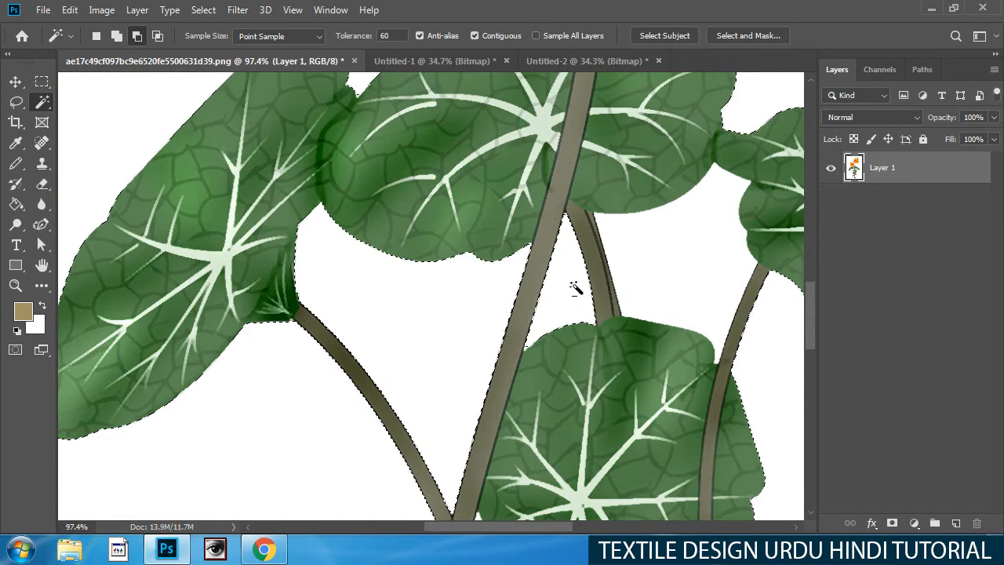
{"action": "left_click", "coordinate": [661, 252], "text": "alt"}
Subtract the white gaps between the crossing lower stems from the selection, undoing the mistaken subtraction on the round leaf.
{"action": "left_click_drag", "start_coordinate": [672, 263], "coordinate": [602, 291]}
{"action": "left_click_drag", "start_coordinate": [603, 291], "coordinate": [476, 250]}
{"action": "left_click_drag", "start_coordinate": [549, 259], "coordinate": [578, 318]}
{"action": "left_click_drag", "start_coordinate": [444, 398], "coordinate": [441, 291]}
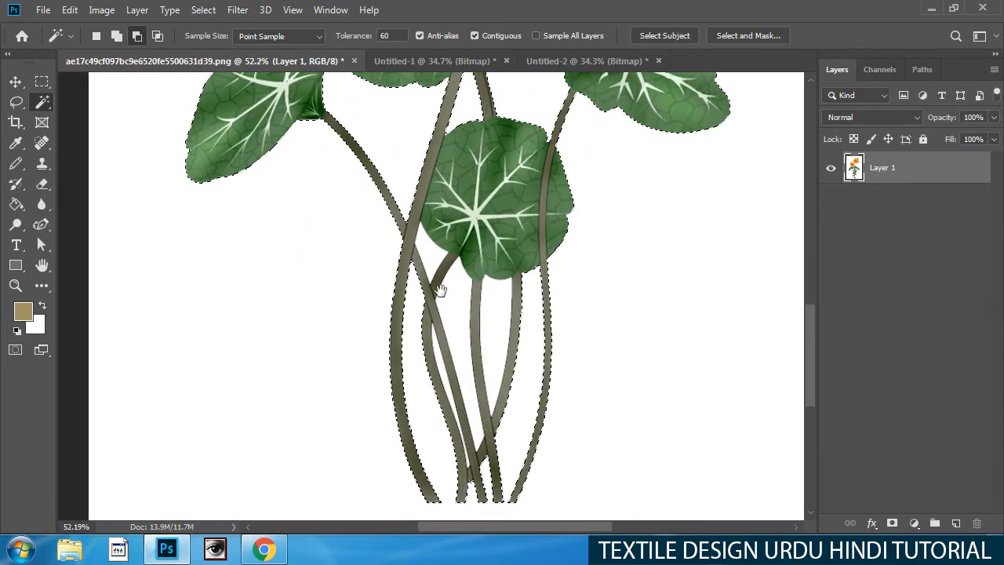
{"action": "left_click", "coordinate": [467, 340], "text": "alt"}
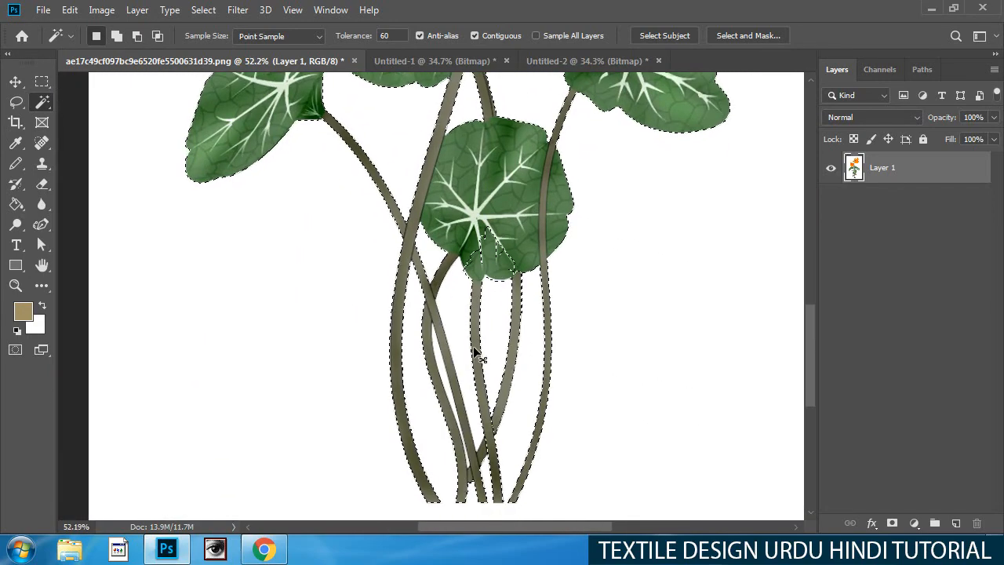
{"action": "key", "text": "ctrl+z"}
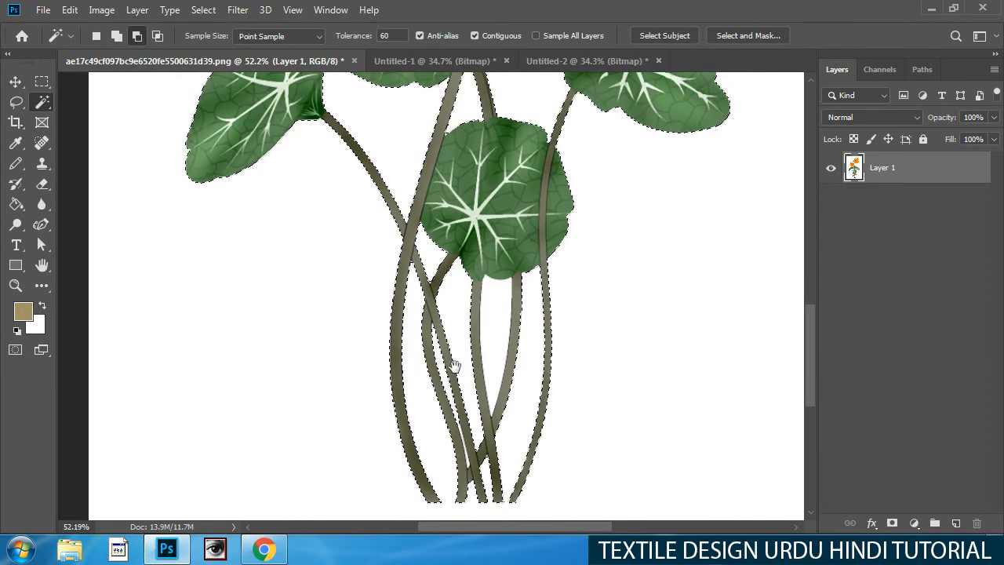
Examine the selection edges around the stems, leaves and lower flower for leftover white gaps.
{"action": "left_click_drag", "start_coordinate": [453, 367], "coordinate": [572, 338]}
{"action": "left_click_drag", "start_coordinate": [564, 277], "coordinate": [467, 287]}
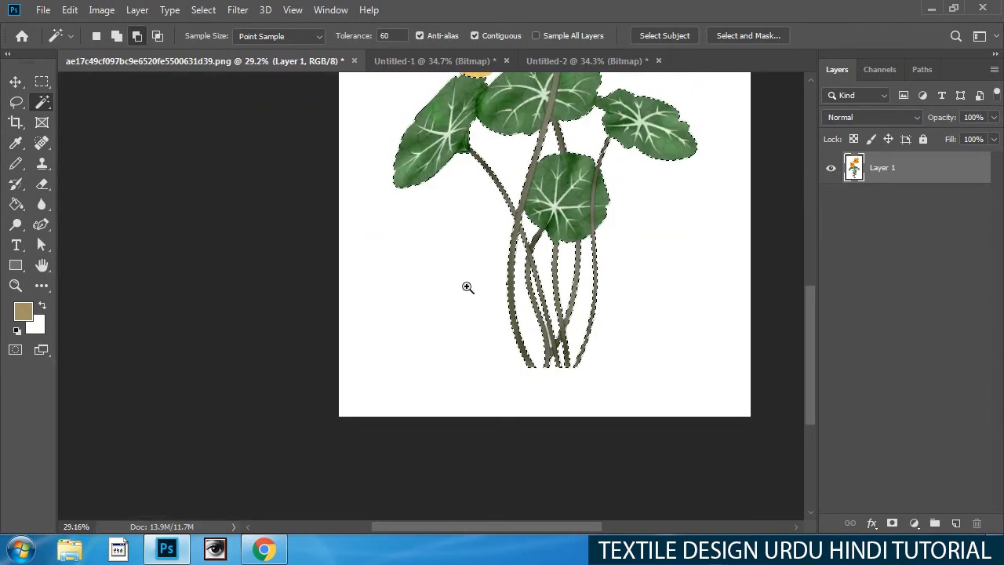
{"action": "left_click_drag", "start_coordinate": [499, 218], "coordinate": [428, 425]}
{"action": "left_click_drag", "start_coordinate": [436, 292], "coordinate": [541, 271]}
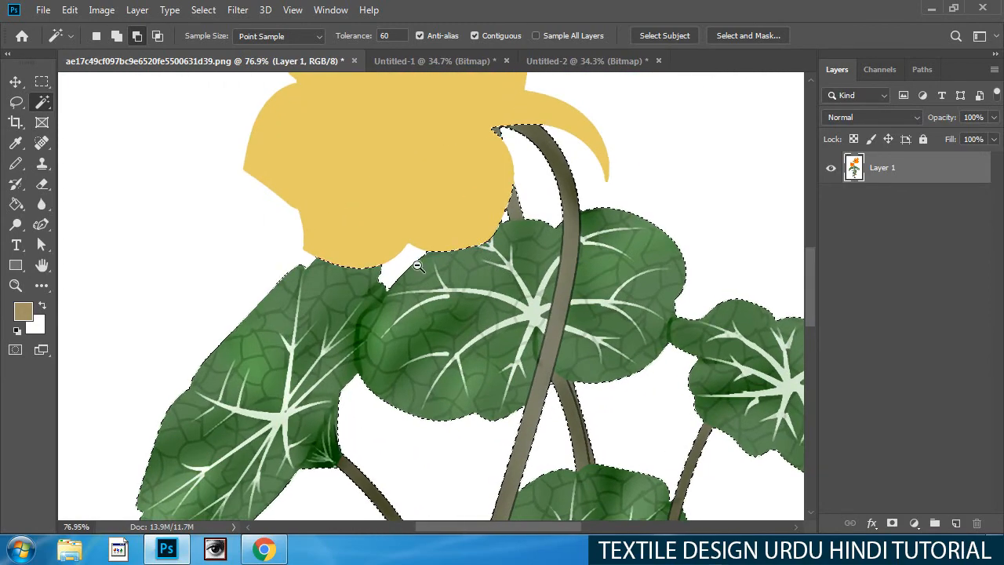
{"action": "left_click_drag", "start_coordinate": [484, 210], "coordinate": [477, 212]}
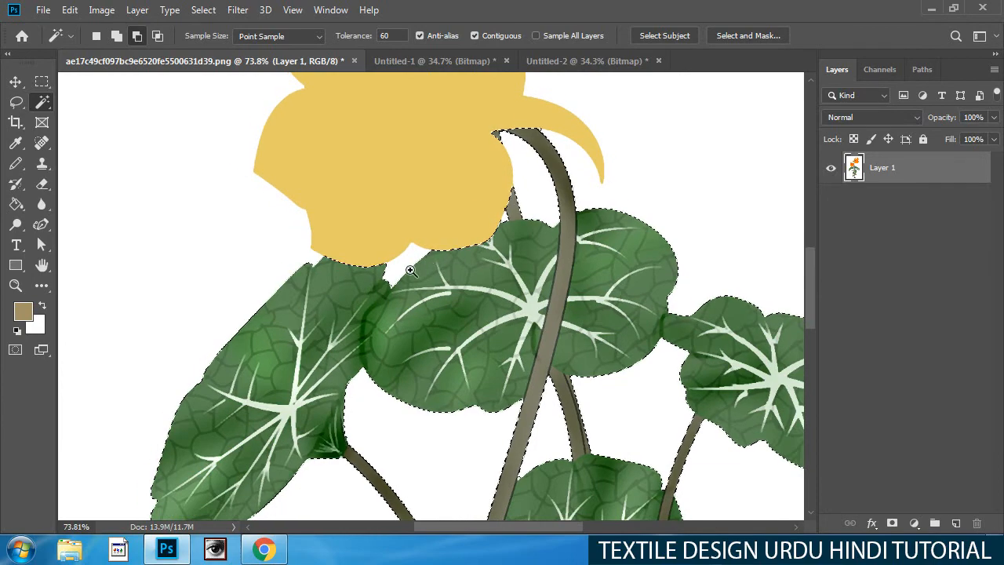
{"action": "left_click_drag", "start_coordinate": [409, 270], "coordinate": [524, 263]}
{"action": "left_click_drag", "start_coordinate": [416, 249], "coordinate": [306, 248]}
{"action": "left_click_drag", "start_coordinate": [542, 228], "coordinate": [466, 327]}
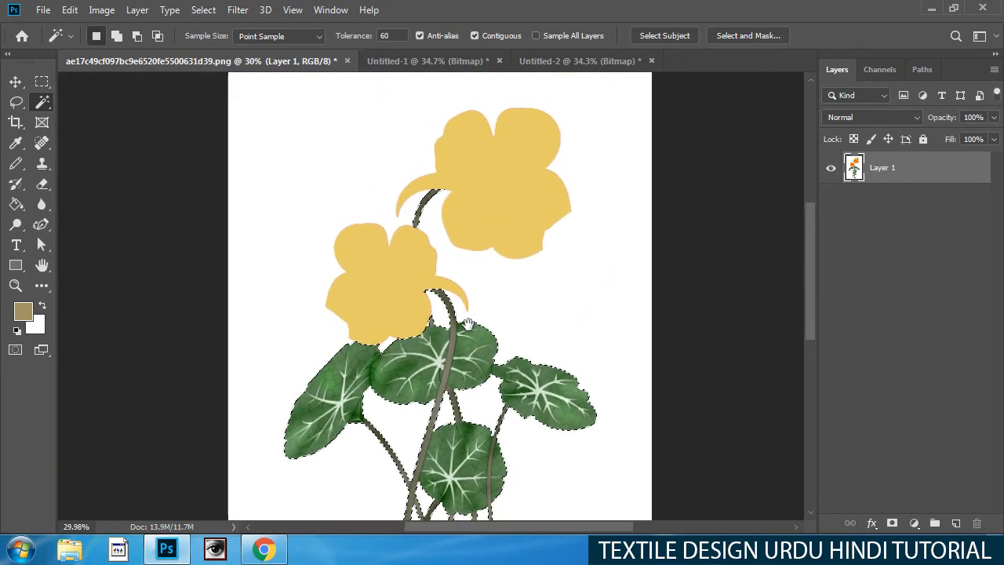
{"action": "left_click_drag", "start_coordinate": [509, 396], "coordinate": [444, 251]}
Fill the leaf and stem selection with black in the Green spot channel and deselect it.
{"action": "left_click", "coordinate": [879, 69]}
{"action": "left_click", "coordinate": [902, 272]}
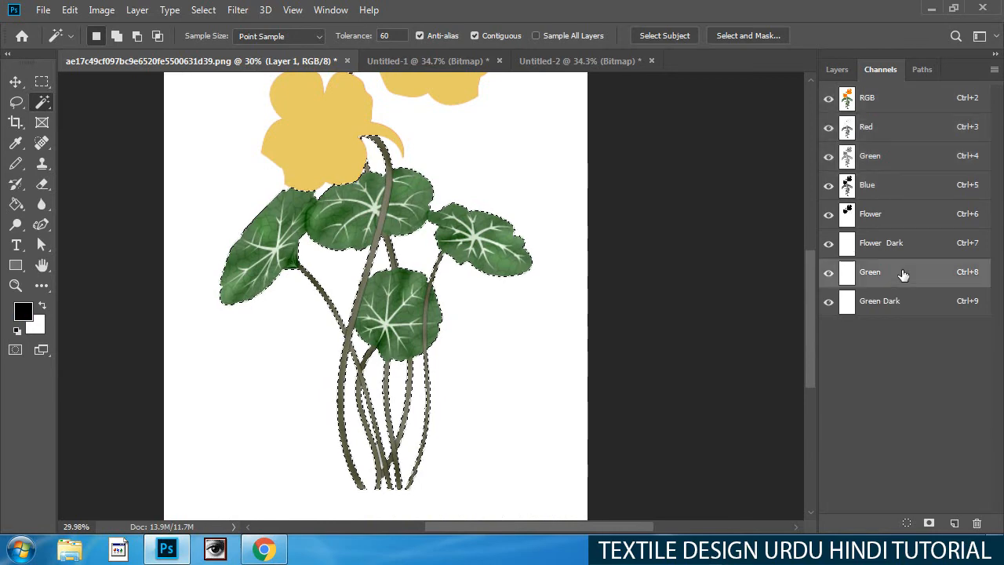
{"action": "key", "text": "alt+BackSpace"}
{"action": "key", "text": "ctrl+d"}
{"action": "scroll", "coordinate": [327, 262], "scroll_direction": "down", "scroll_amount": 2}
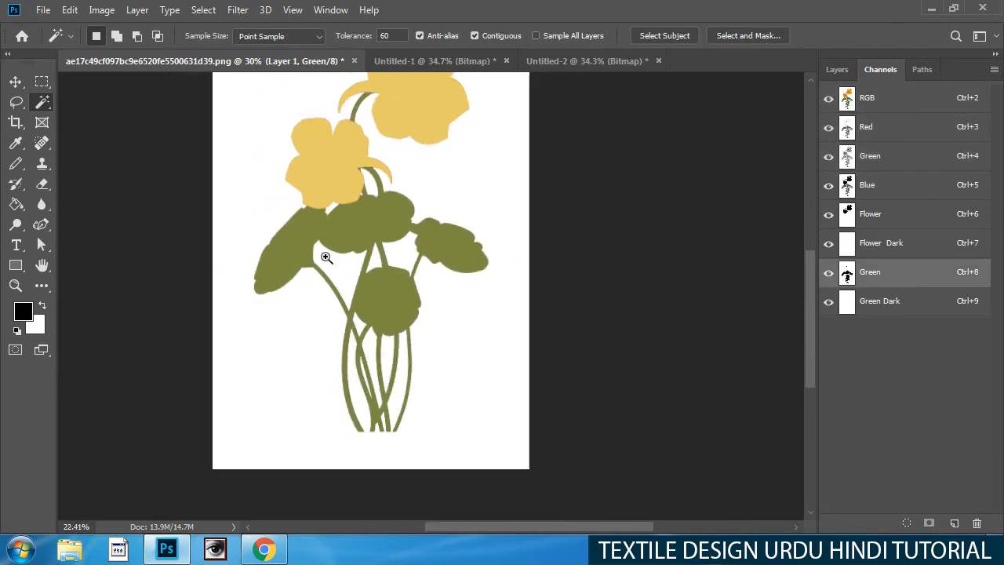
{"action": "left_click_drag", "start_coordinate": [418, 197], "coordinate": [410, 280]}
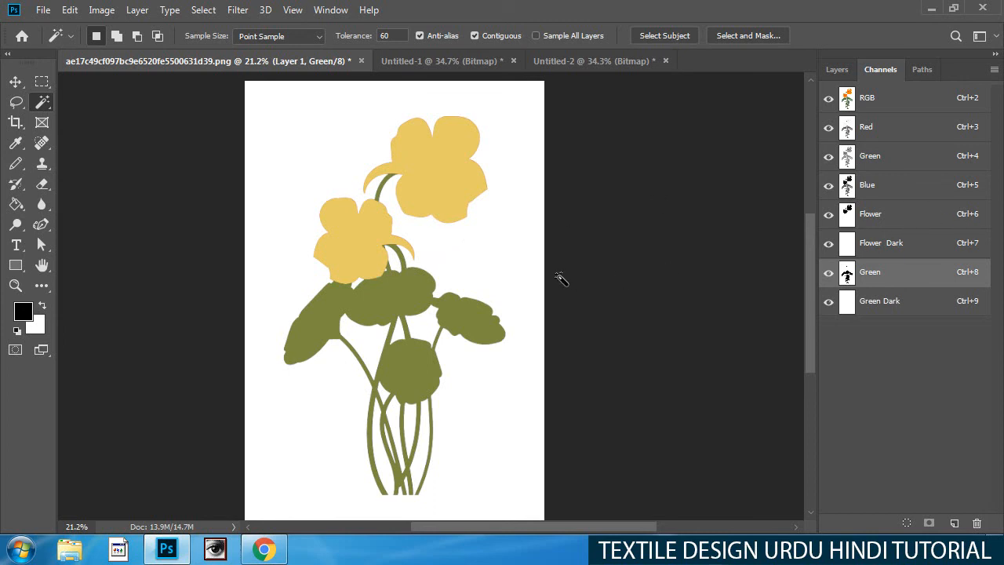
Hide all four spot channels to compare the flat fills with the original artwork, and show them again.
{"action": "left_click_drag", "start_coordinate": [827, 218], "coordinate": [833, 345]}
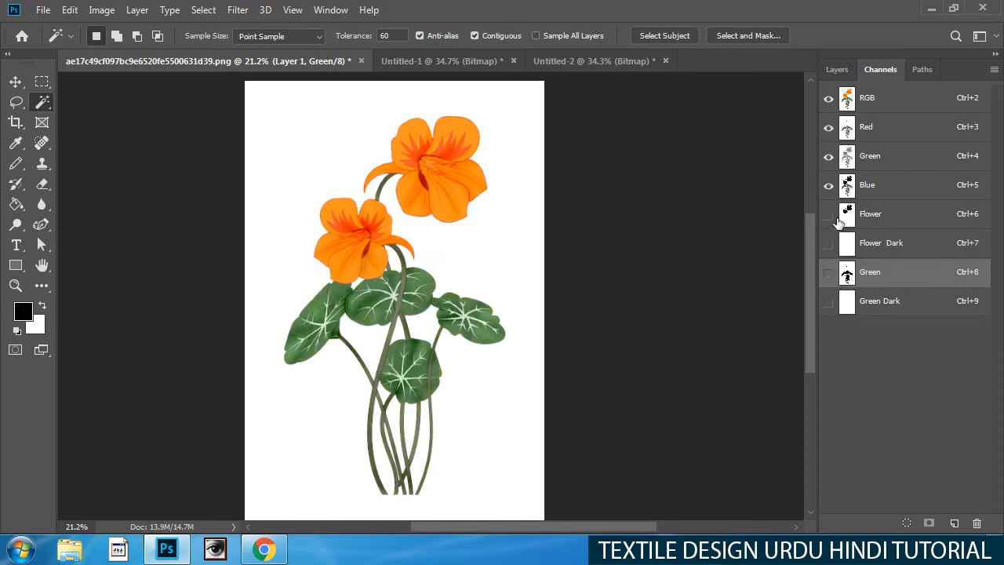
{"action": "left_click_drag", "start_coordinate": [838, 222], "coordinate": [828, 302]}
{"action": "key", "text": "ctrl+z"}
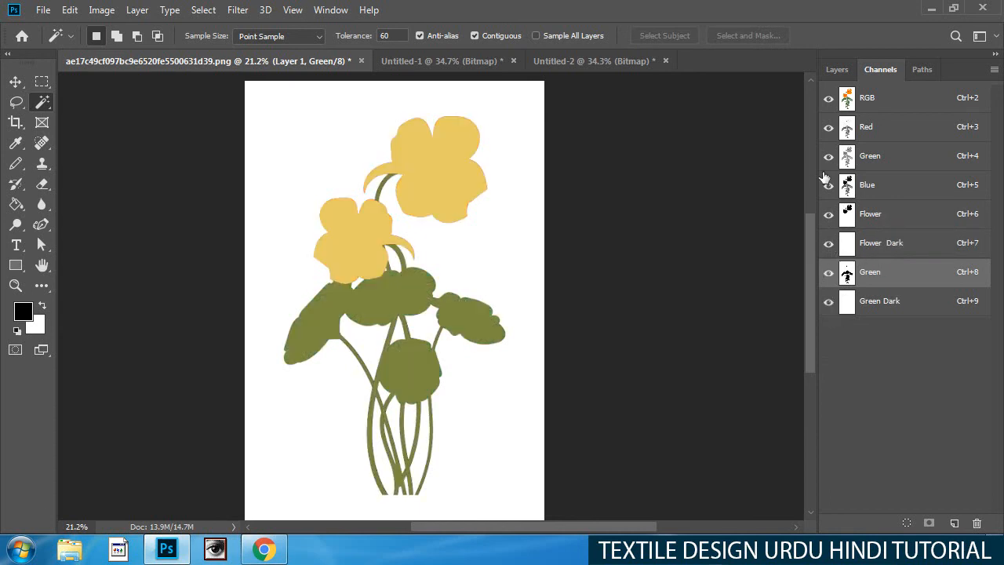
Hide the spot channels and compare the flower detail in the Red, Green and Blue colour channels, ending on Green.
{"action": "left_click", "coordinate": [918, 219]}
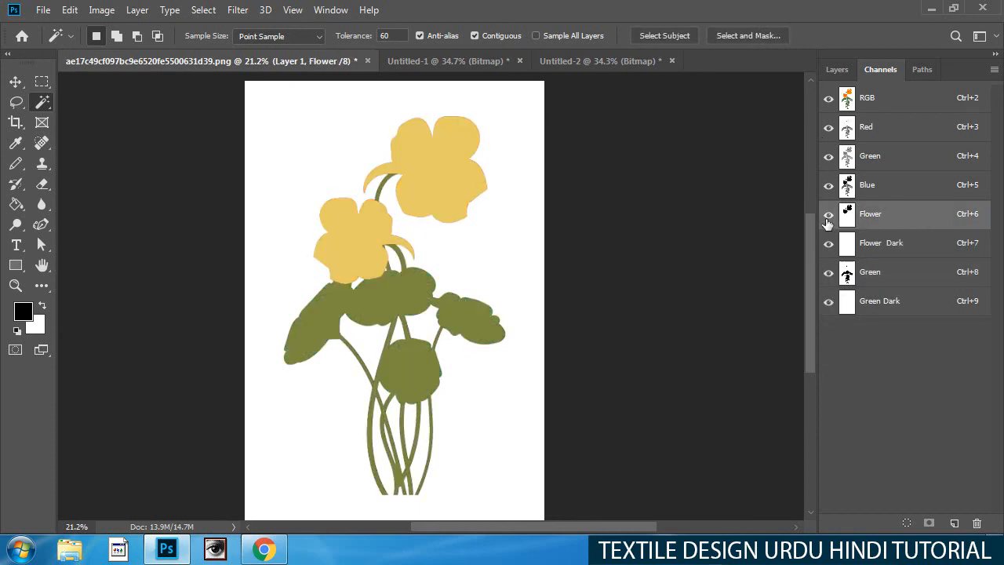
{"action": "left_click_drag", "start_coordinate": [827, 218], "coordinate": [833, 339]}
{"action": "left_click_drag", "start_coordinate": [829, 129], "coordinate": [827, 196]}
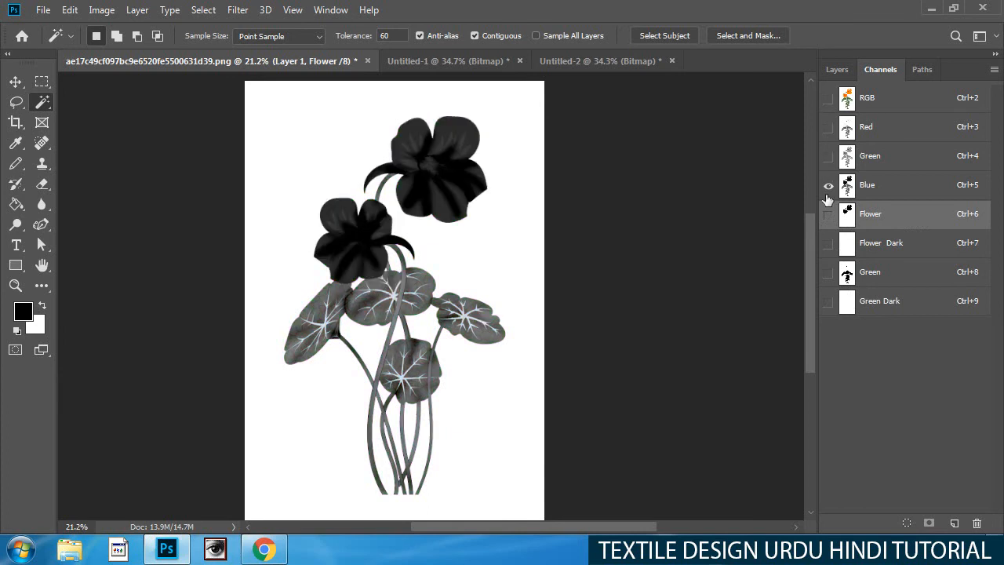
{"action": "left_click", "coordinate": [871, 130]}
{"action": "left_click", "coordinate": [884, 110]}
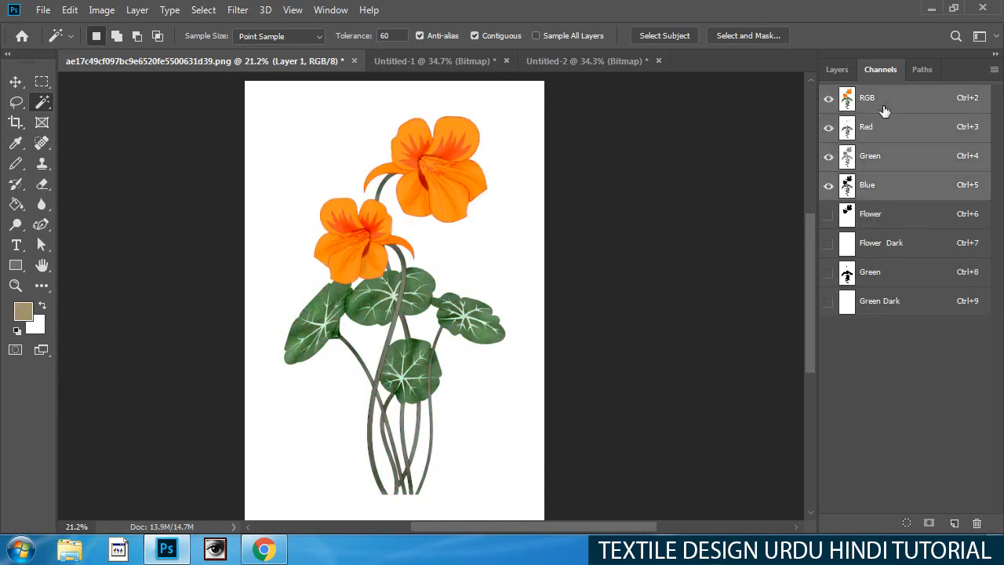
{"action": "left_click", "coordinate": [889, 138]}
{"action": "left_click", "coordinate": [897, 161]}
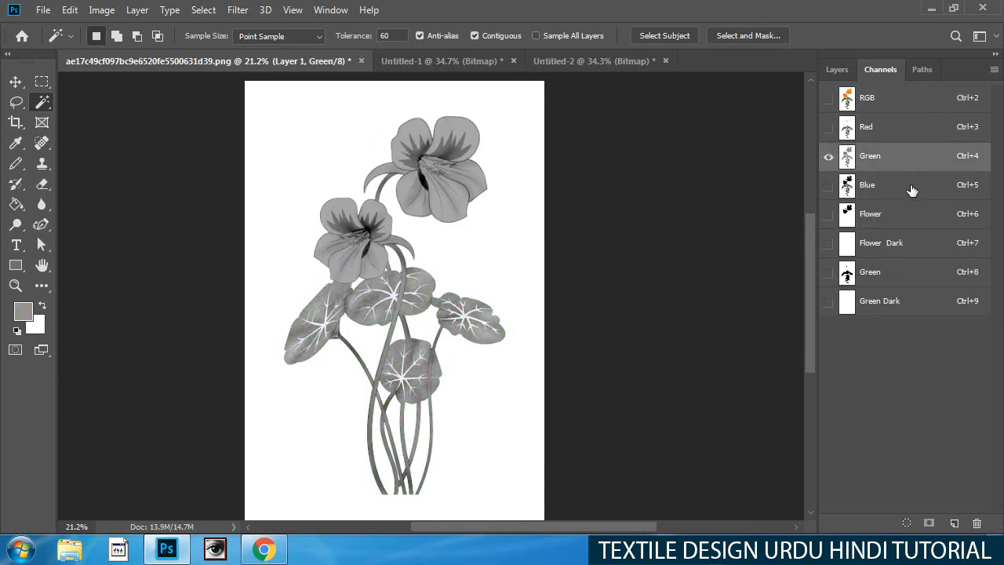
{"action": "left_click", "coordinate": [912, 189]}
{"action": "left_click", "coordinate": [903, 160]}
{"action": "scroll", "coordinate": [437, 252], "scroll_direction": "up", "scroll_amount": 3}
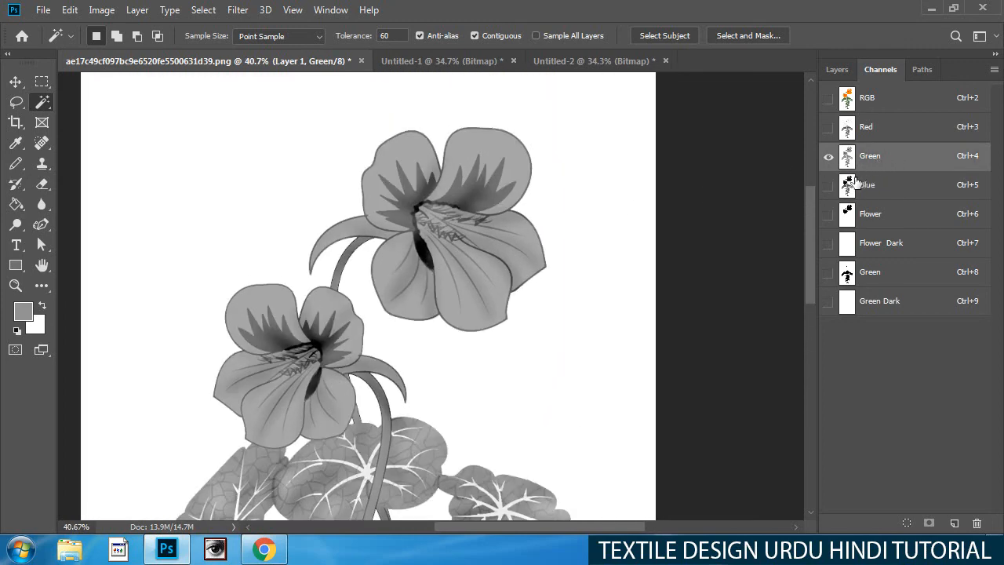
Load the Flower spot channel as a selection and view it over the Green colour channel alone.
{"action": "left_click", "coordinate": [829, 224]}
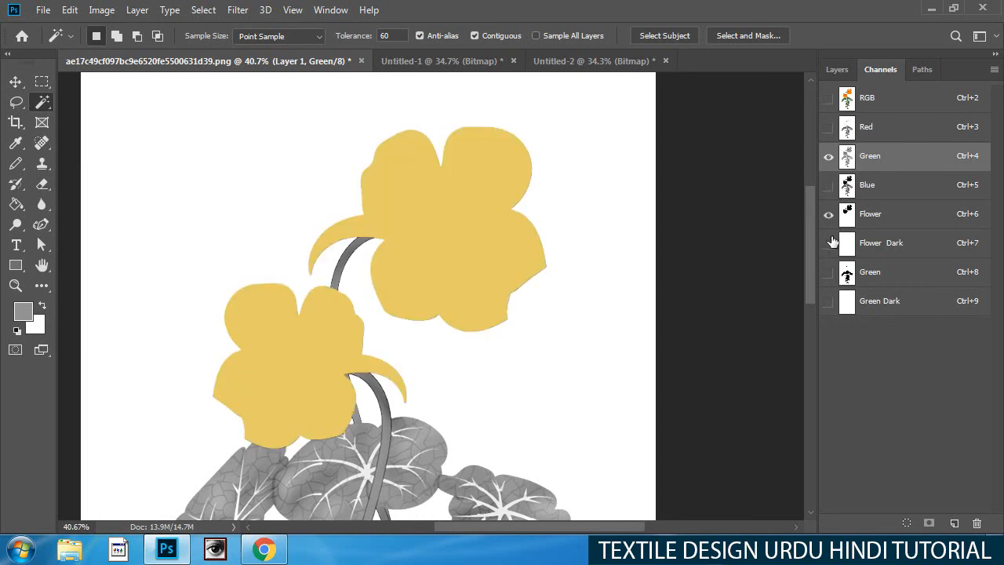
{"action": "left_click", "coordinate": [868, 225]}
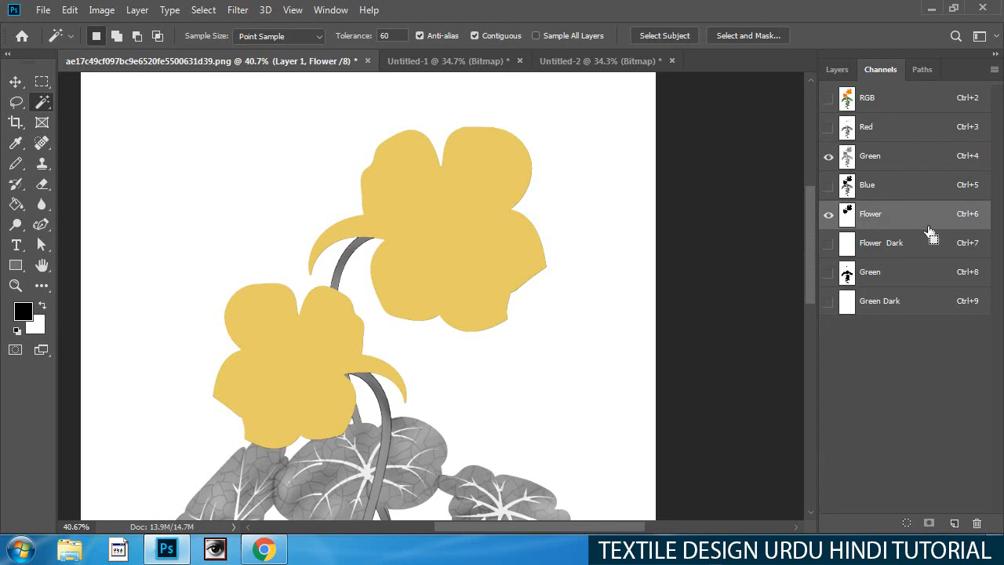
{"action": "left_click", "coordinate": [858, 218], "text": "ctrl"}
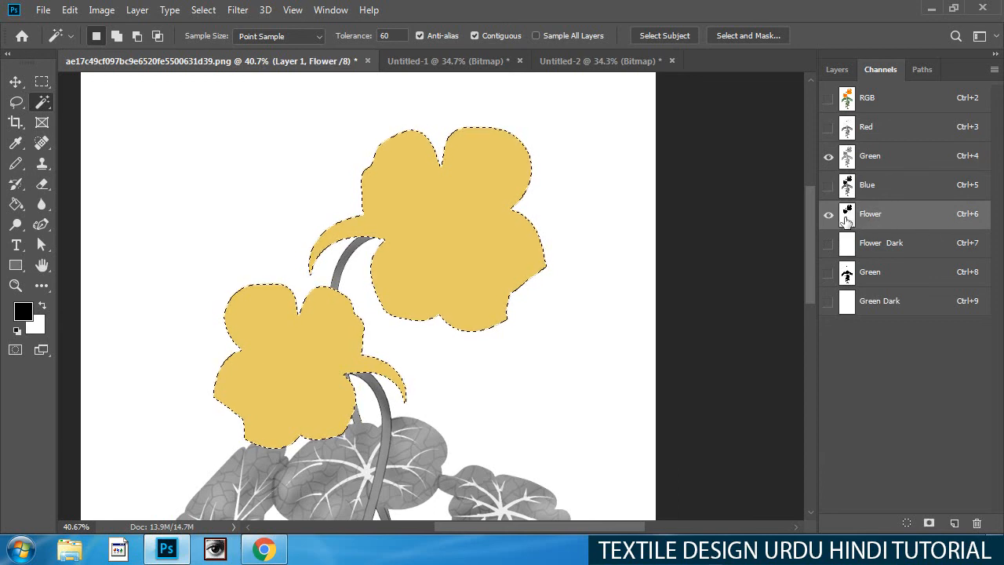
{"action": "left_click", "coordinate": [871, 165]}
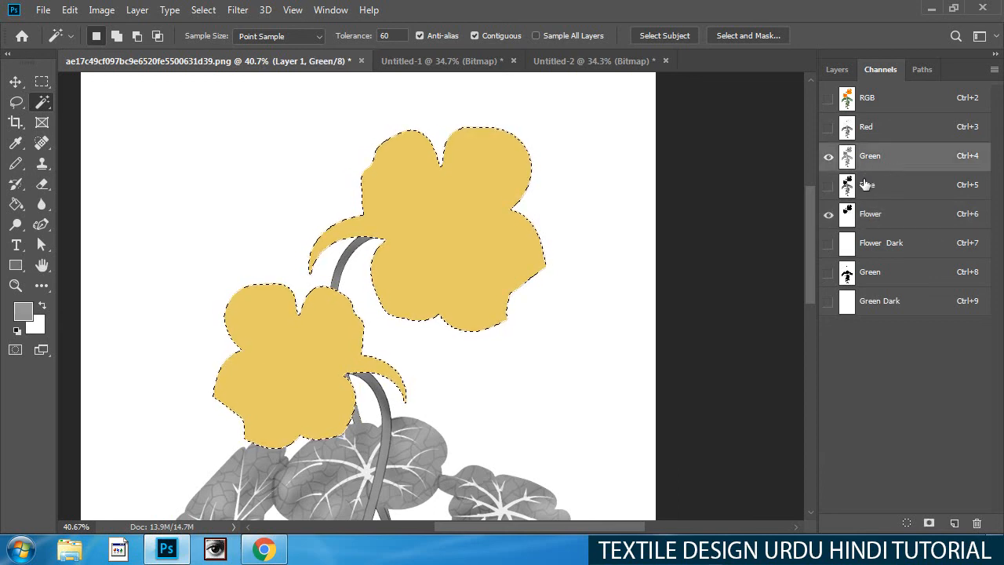
{"action": "left_click", "coordinate": [829, 214]}
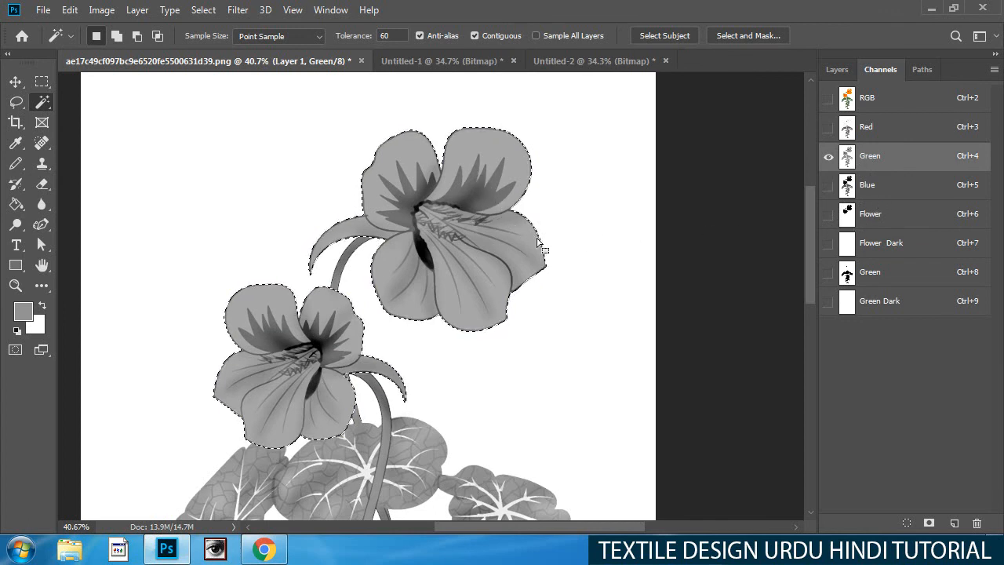
Show all spot channels and copy the selected flower detail from the Green colour channel into the Flower Dark channel.
{"action": "left_click_drag", "start_coordinate": [829, 213], "coordinate": [830, 306]}
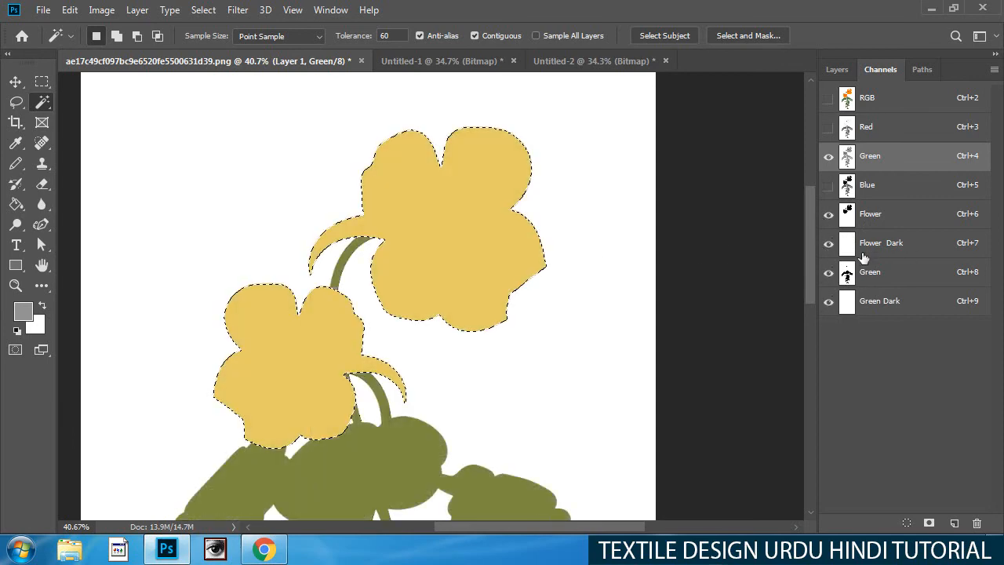
{"action": "left_click", "coordinate": [862, 255]}
{"action": "left_click_drag", "start_coordinate": [889, 249], "coordinate": [886, 267]}
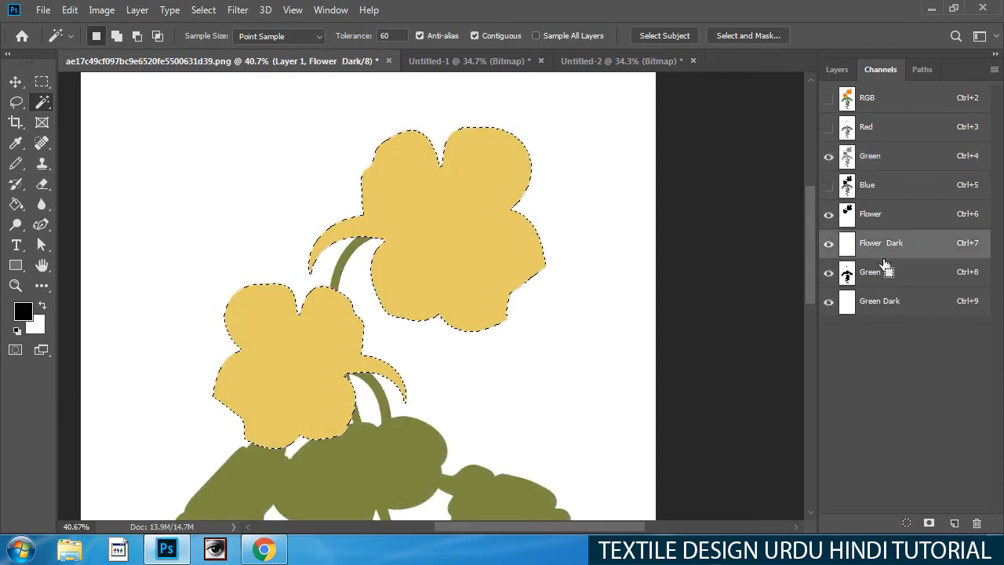
{"action": "key", "text": "ctrl+v"}
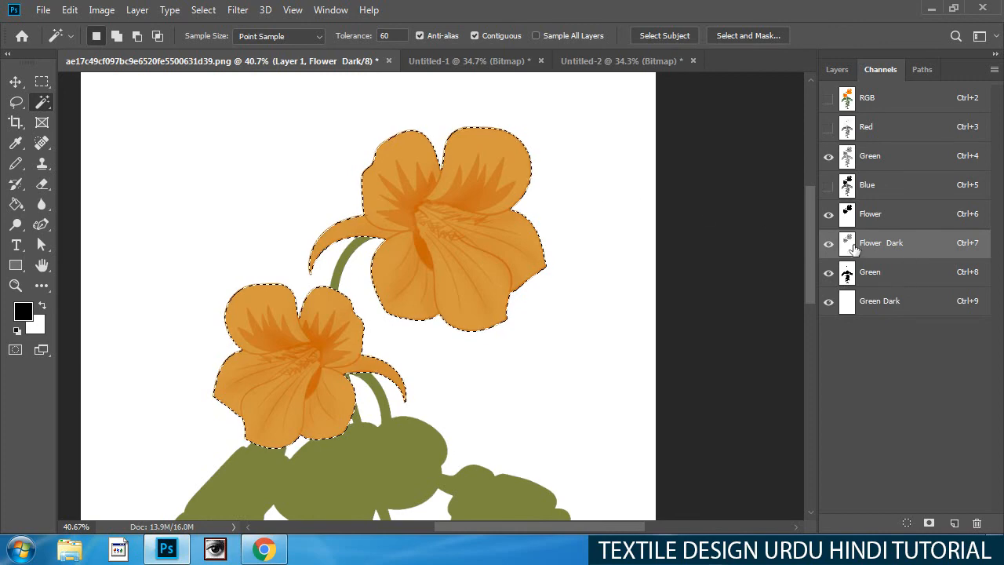
Change the Flower Dark channel's spot colour to a bright orange-red, keeping solidity at 100%.
{"action": "double_click", "coordinate": [855, 248]}
{"action": "left_click", "coordinate": [516, 255]}
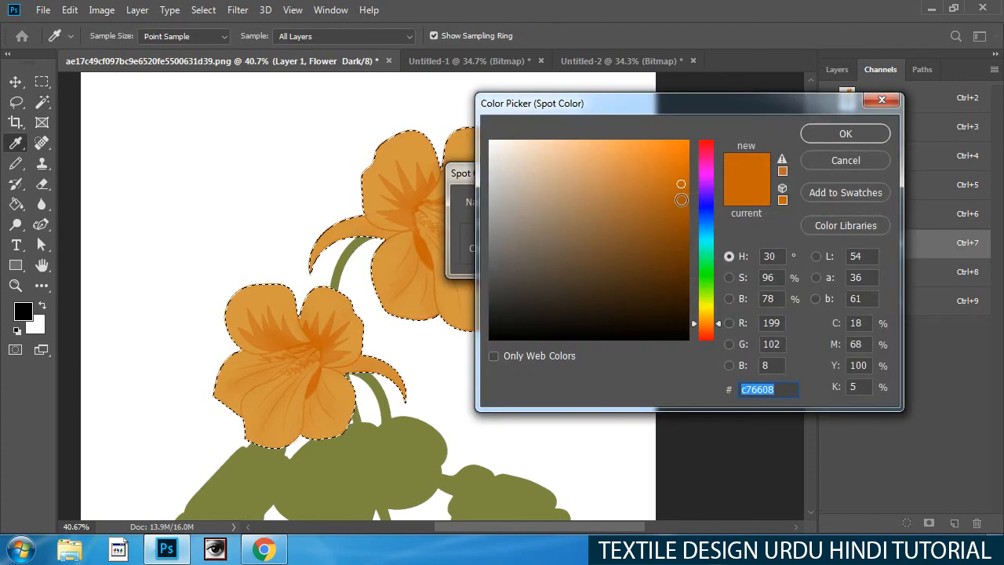
{"action": "left_click", "coordinate": [681, 199]}
{"action": "left_click", "coordinate": [681, 175]}
{"action": "left_click_drag", "start_coordinate": [698, 325], "coordinate": [697, 338]}
{"action": "left_click", "coordinate": [846, 134]}
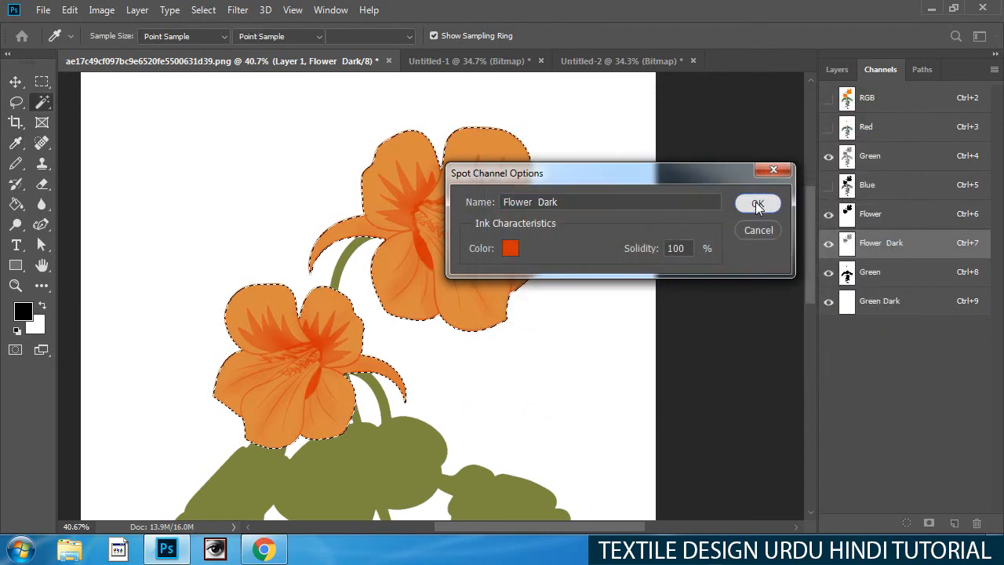
{"action": "left_click", "coordinate": [758, 206]}
Hide every other channel so that only the greyscale Flower Dark channel is shown.
{"action": "left_click", "coordinate": [829, 272]}
{"action": "left_click", "coordinate": [828, 301]}
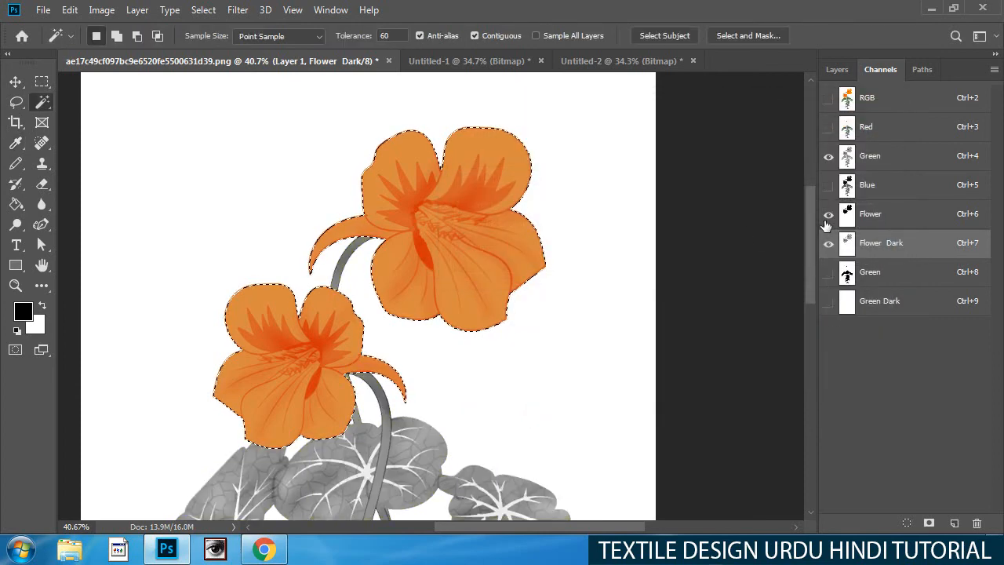
{"action": "left_click", "coordinate": [828, 213]}
{"action": "left_click", "coordinate": [829, 155]}
{"action": "left_click_drag", "start_coordinate": [467, 264], "coordinate": [401, 304]}
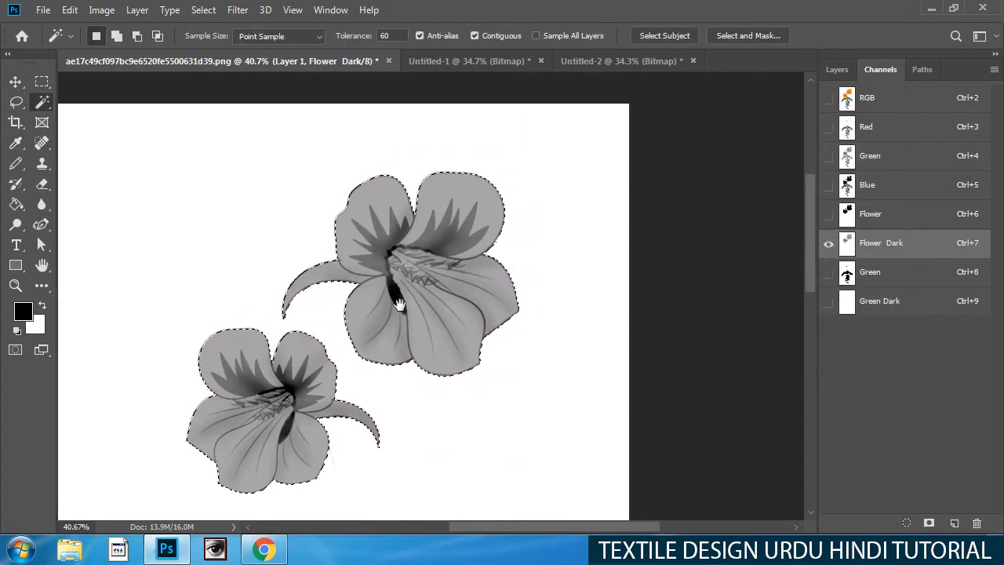
Increase the Flower Dark channel's contrast with Curves, setting the black input to 38 and the white input to 157.
{"action": "key", "text": "ctrl+m"}
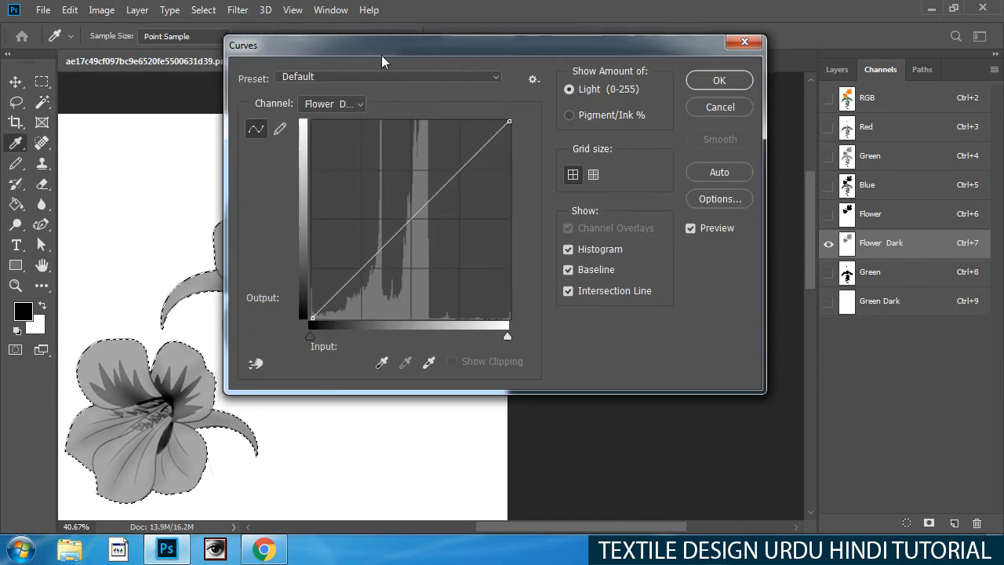
{"action": "left_click_drag", "start_coordinate": [381, 55], "coordinate": [623, 42]}
{"action": "left_click_drag", "start_coordinate": [552, 323], "coordinate": [589, 319]}
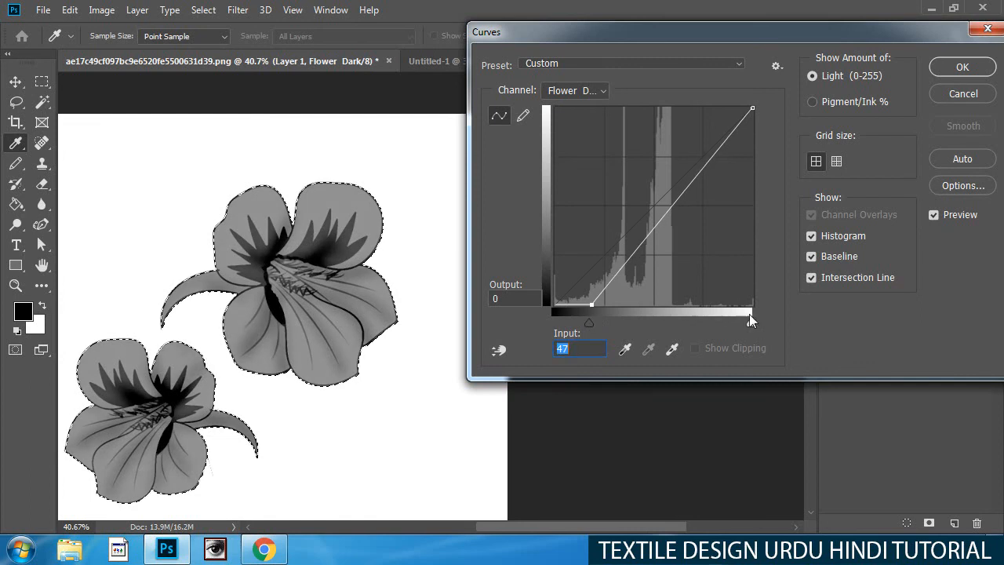
{"action": "left_click_drag", "start_coordinate": [750, 321], "coordinate": [666, 324]}
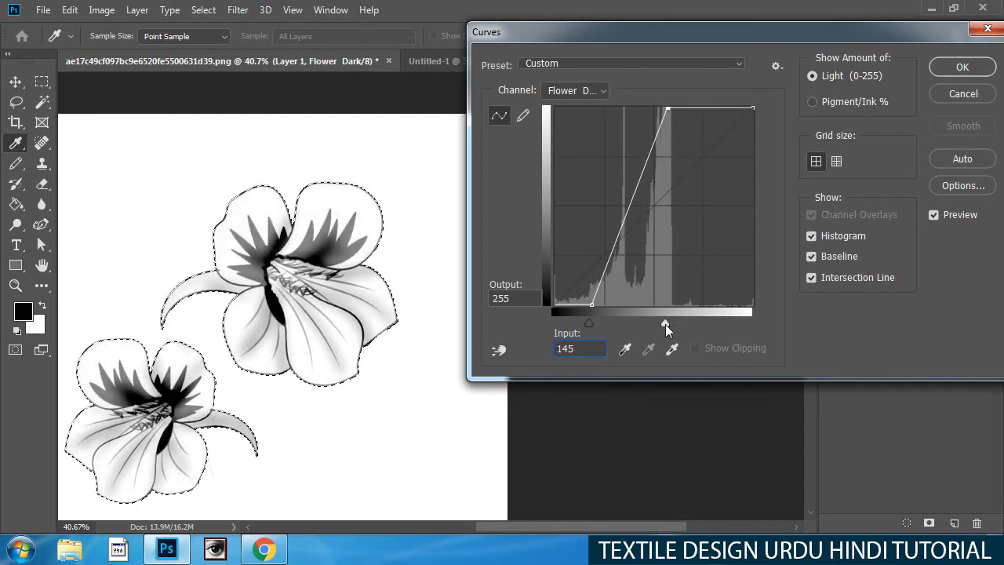
{"action": "left_click_drag", "start_coordinate": [598, 320], "coordinate": [602, 332]}
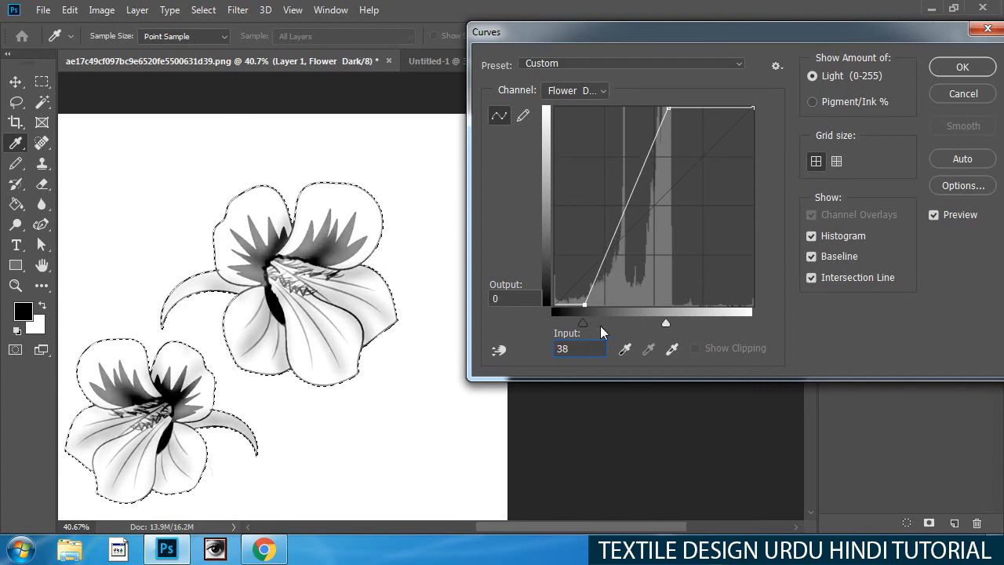
{"action": "mouse_move", "coordinate": [665, 322]}
{"action": "left_mouse_down"}
{"action": "mouse_move", "coordinate": [680, 319]}
{"action": "mouse_move", "coordinate": [675, 326]}
{"action": "left_mouse_up"}
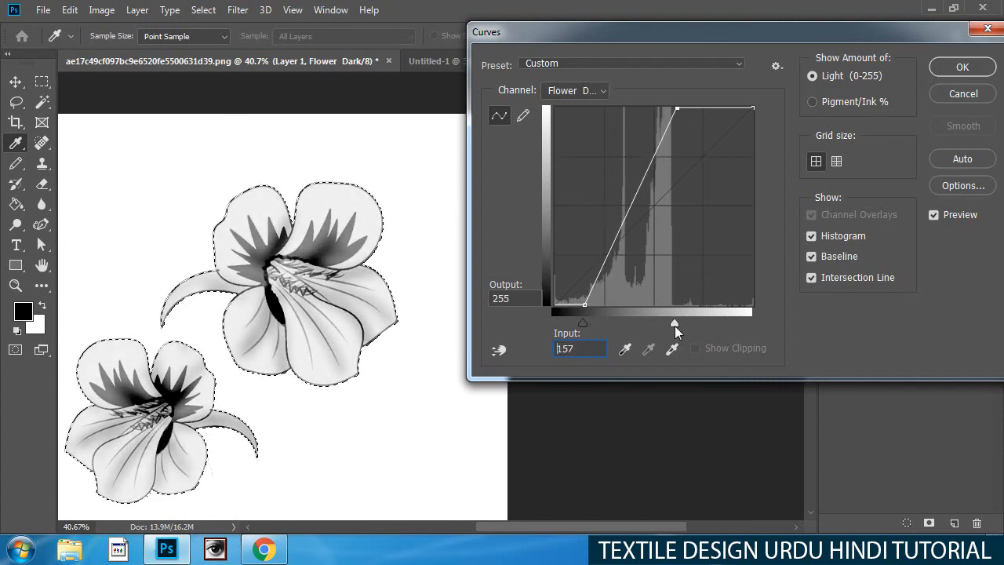
{"action": "key", "text": "Return"}
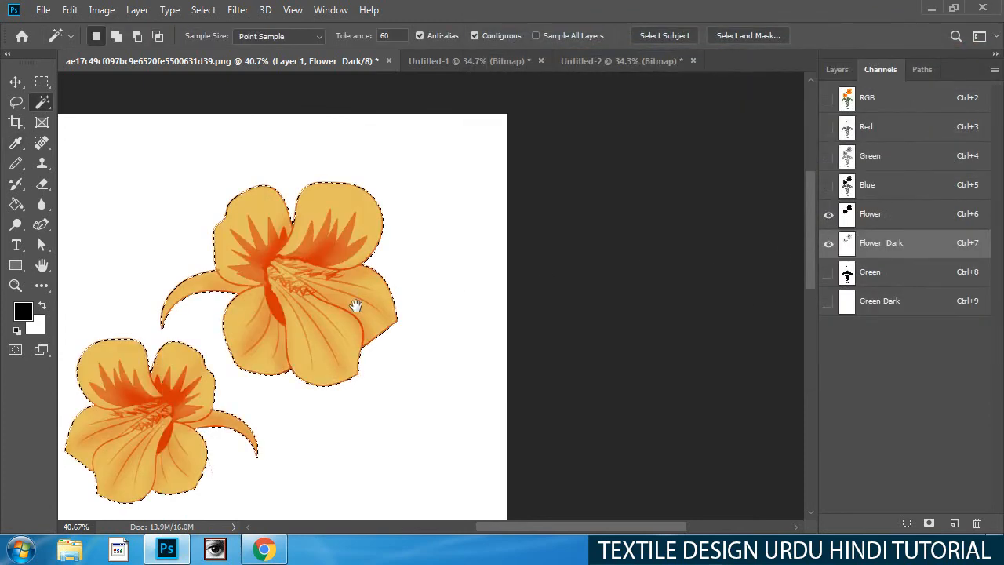
Clear the flower selection and show the Green and Green Dark channels together with the two flower channels.
{"action": "left_click_drag", "start_coordinate": [356, 305], "coordinate": [594, 240]}
{"action": "key", "text": "ctrl+d"}
{"action": "scroll", "coordinate": [513, 291], "scroll_direction": "down", "scroll_amount": 2}
{"action": "scroll", "coordinate": [515, 295], "scroll_direction": "up", "scroll_amount": 2}
{"action": "left_click_drag", "start_coordinate": [543, 276], "coordinate": [510, 288]}
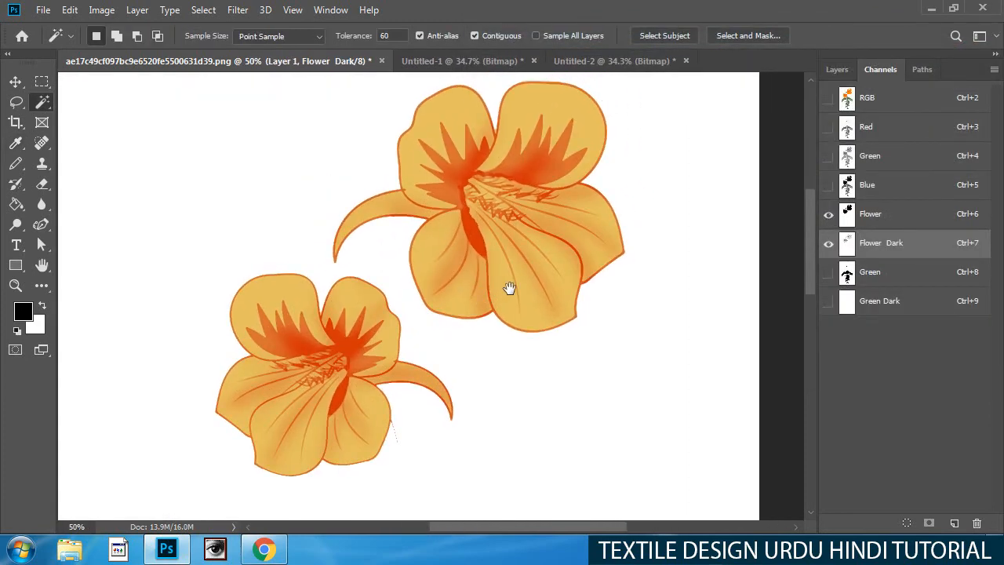
{"action": "left_click", "coordinate": [829, 273]}
{"action": "left_click", "coordinate": [828, 301]}
{"action": "left_click_drag", "start_coordinate": [681, 322], "coordinate": [502, 343]}
{"action": "left_click_drag", "start_coordinate": [608, 318], "coordinate": [560, 269]}
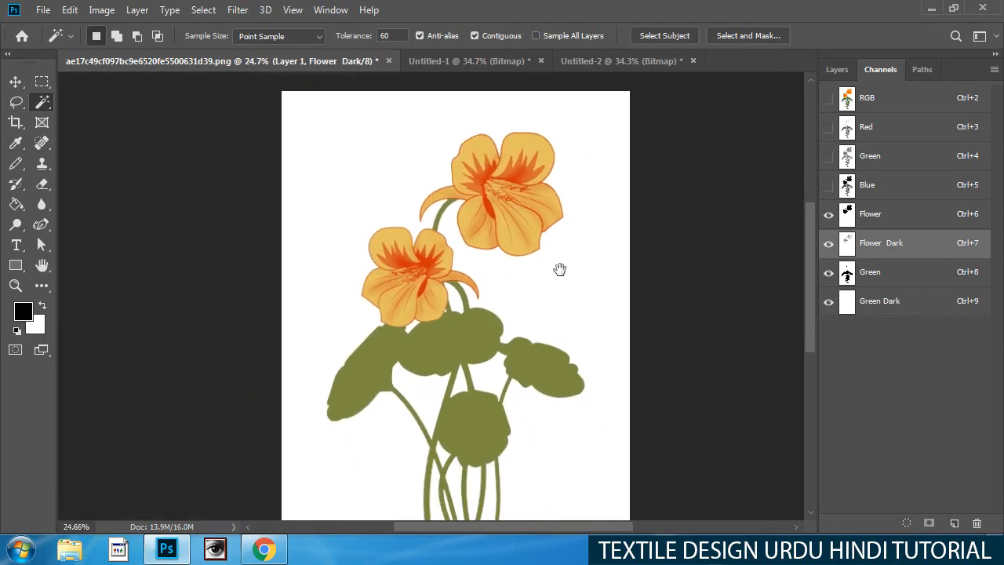
Load the Green spot channel as a selection and compare the Red, Green and Blue colour channels, ending on Blue alone.
{"action": "left_click", "coordinate": [847, 274], "text": "ctrl"}
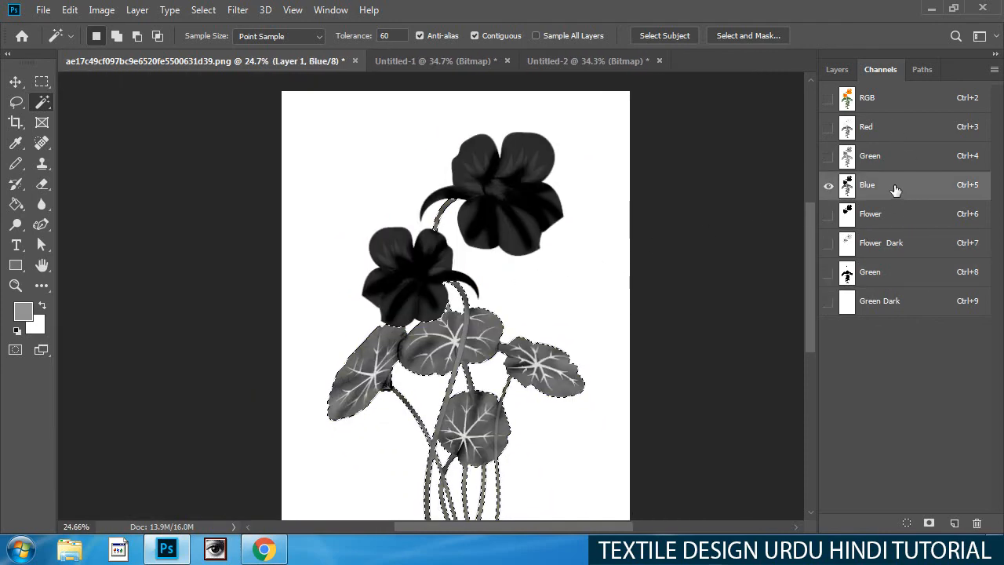
{"action": "left_click", "coordinate": [887, 188]}
{"action": "left_click", "coordinate": [889, 161]}
{"action": "left_click", "coordinate": [892, 138]}
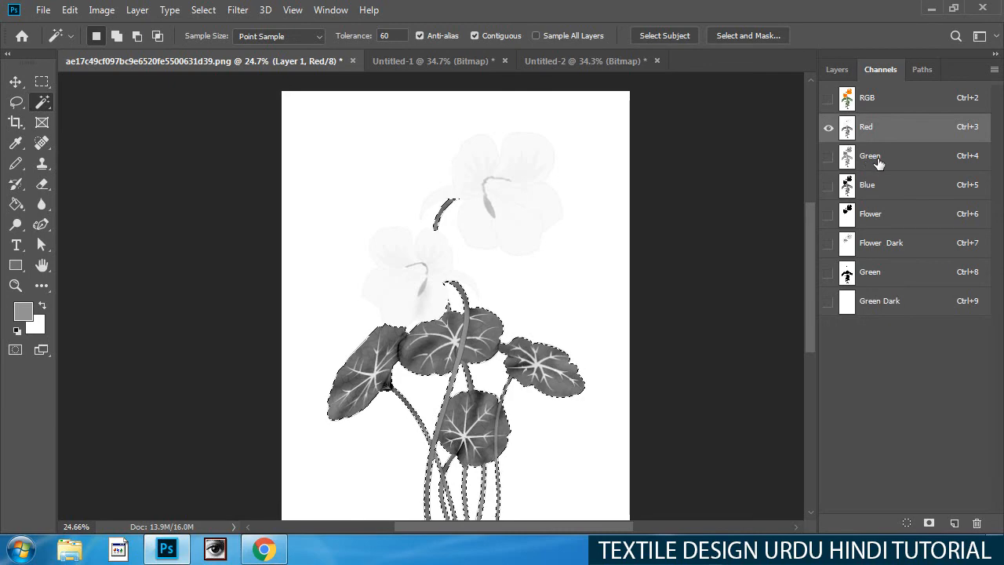
{"action": "left_click", "coordinate": [880, 167]}
{"action": "left_click", "coordinate": [893, 193]}
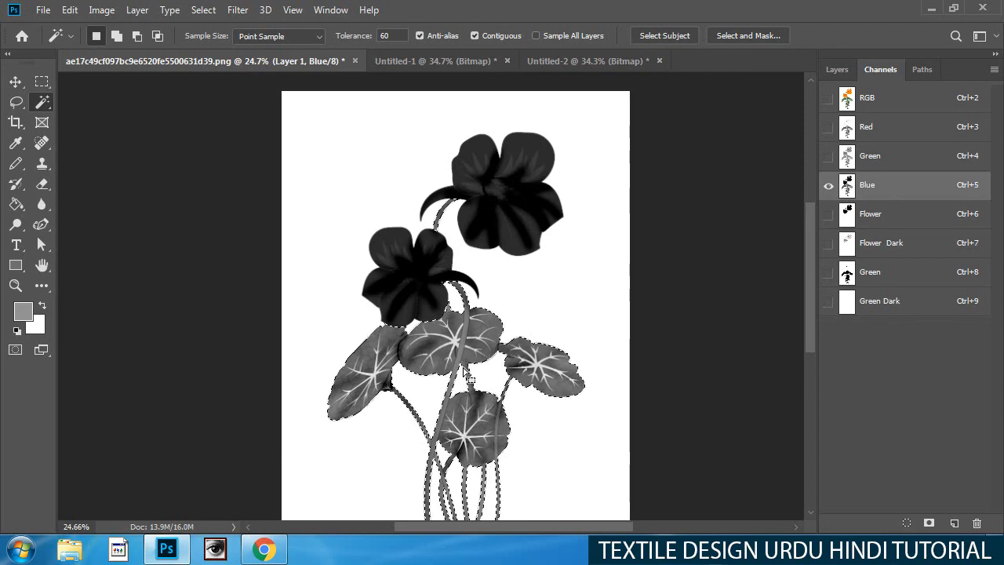
Copy the selected leaf and stem detail from the Blue channel into the Green Dark channel, leaving only the spot channels visible.
{"action": "left_click", "coordinate": [871, 302]}
{"action": "left_click_drag", "start_coordinate": [828, 271], "coordinate": [829, 185]}
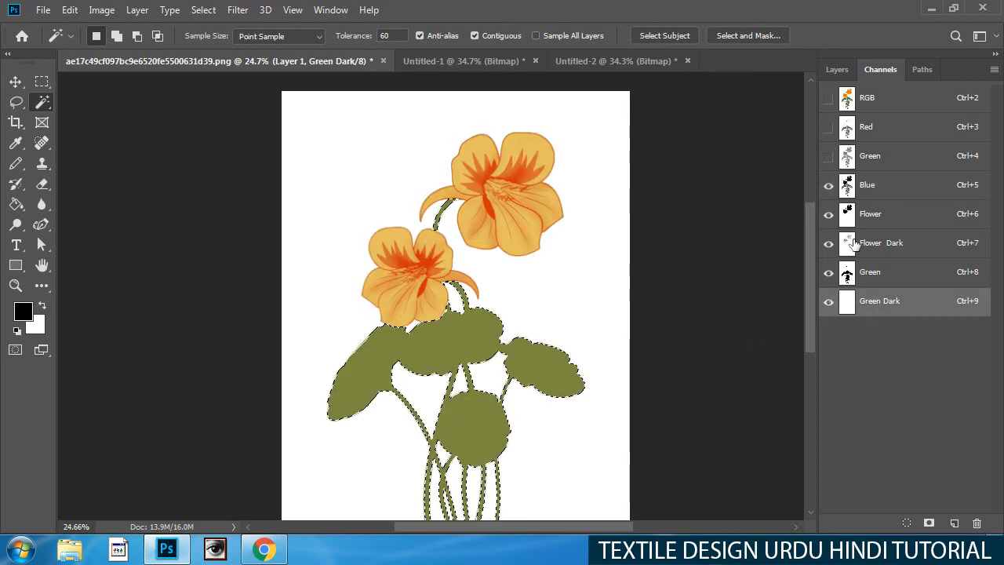
{"action": "left_click", "coordinate": [827, 301]}
{"action": "left_click", "coordinate": [828, 189]}
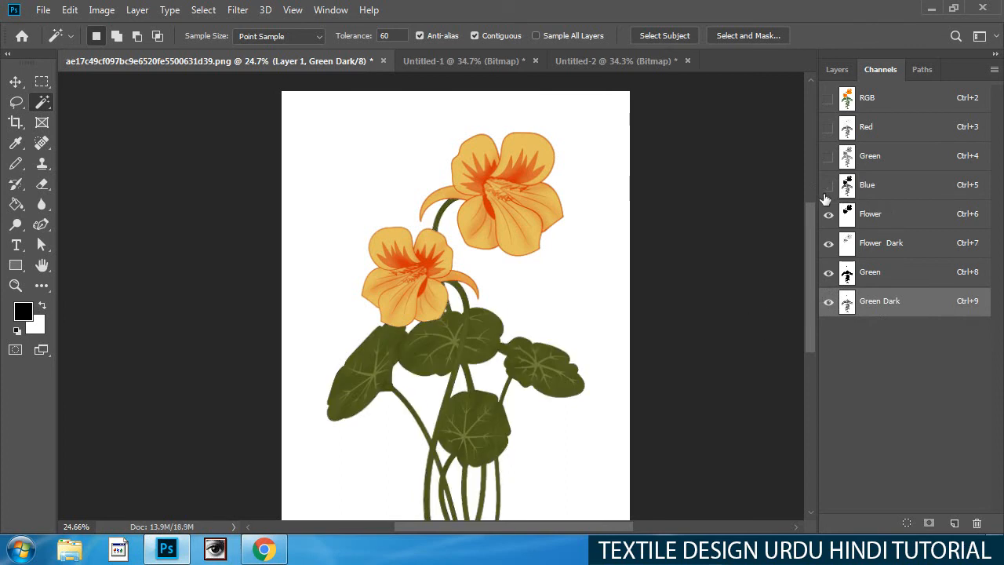
Select the whole of Layer 1 in the RGB composite and fill it with the white background colour.
{"action": "left_click_drag", "start_coordinate": [825, 195], "coordinate": [839, 352]}
{"action": "left_click", "coordinate": [868, 105]}
{"action": "left_click", "coordinate": [836, 72]}
{"action": "key", "text": "ctrl+a"}
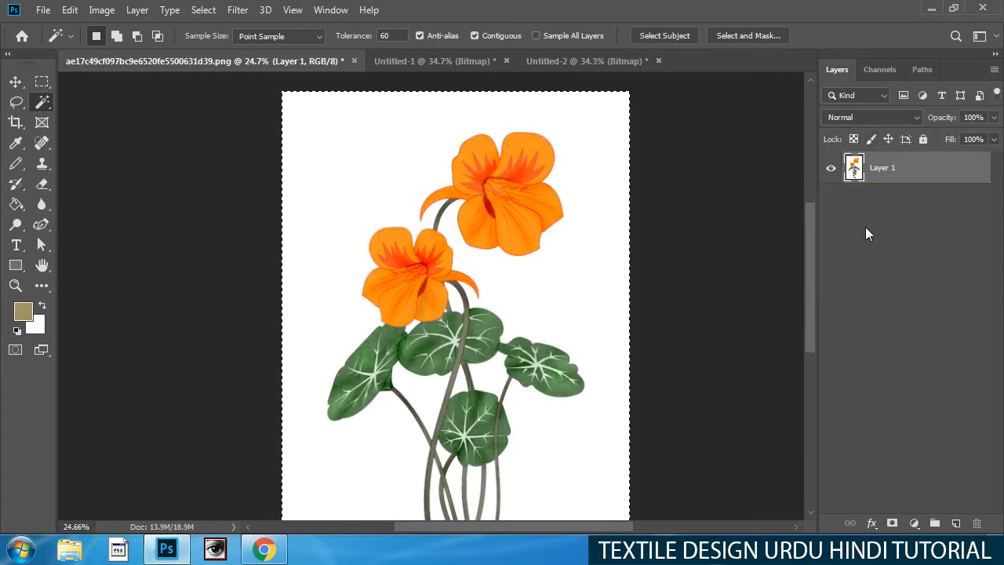
{"action": "key", "text": "ctrl+BackSpace"}
{"action": "left_click", "coordinate": [881, 69]}
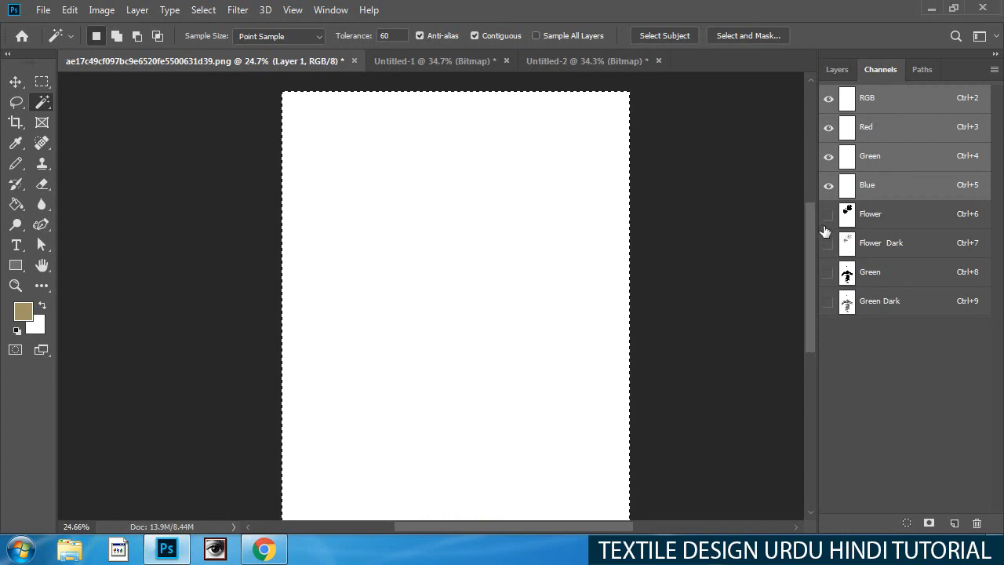
Show all four spot channels over the blank RGB layer and remove the selection.
{"action": "left_click_drag", "start_coordinate": [824, 224], "coordinate": [828, 301]}
{"action": "key", "text": "ctrl+d"}
{"action": "left_click", "coordinate": [471, 385], "text": "ctrl"}
{"action": "left_click_drag", "start_coordinate": [435, 363], "coordinate": [484, 350]}
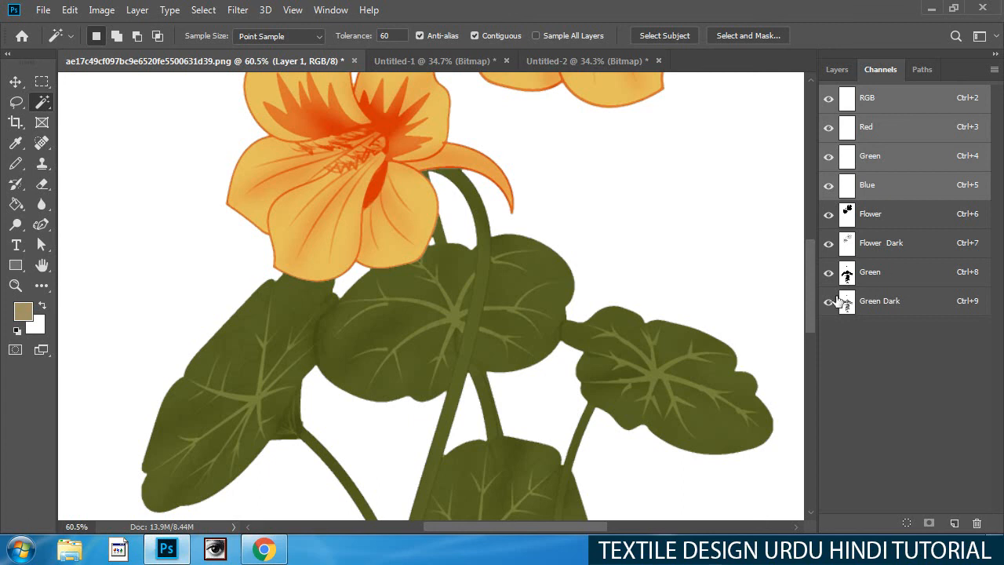
Hide every other channel so that only the greyscale Green Dark channel is active and shown.
{"action": "left_click_drag", "start_coordinate": [829, 278], "coordinate": [829, 215]}
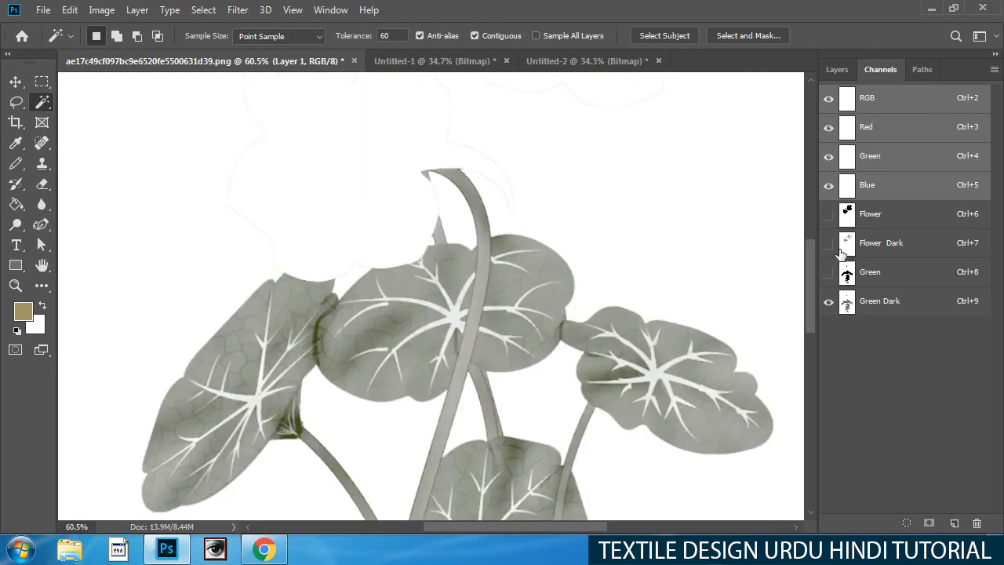
{"action": "left_click", "coordinate": [899, 304]}
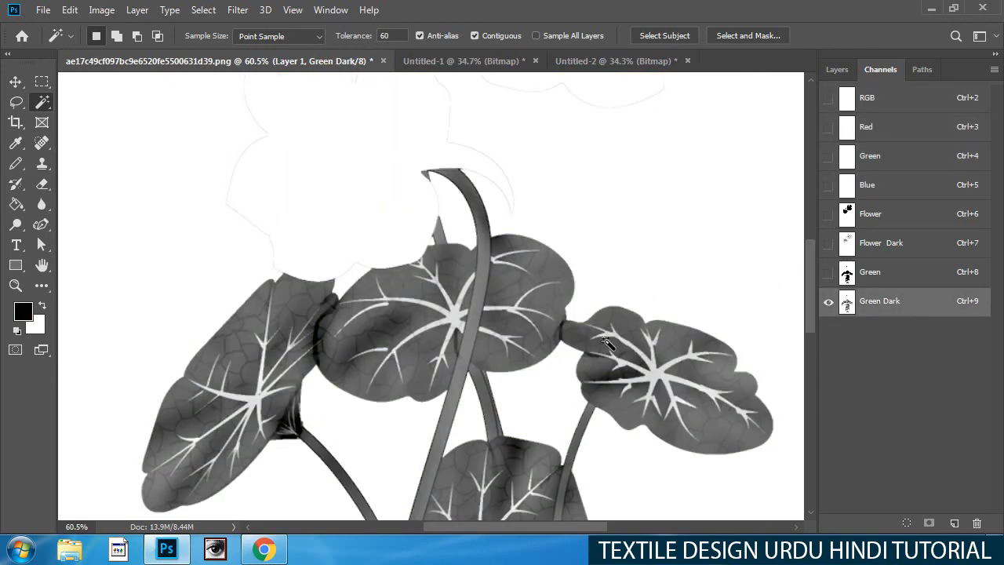
{"action": "left_click", "coordinate": [563, 335], "text": "ctrl+alt"}
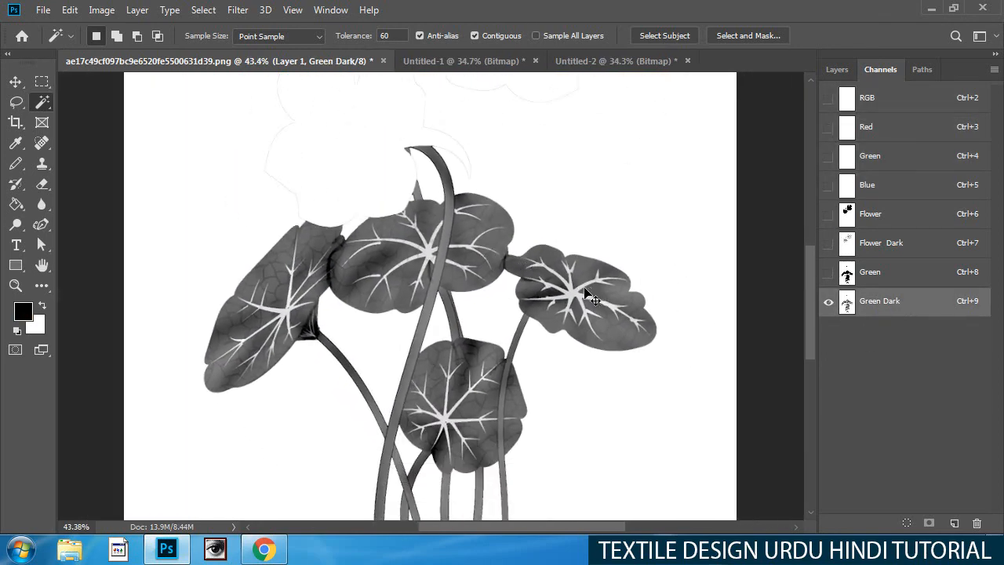
Strengthen the Green Dark channel's contrast with Curves, raising the black input point and lowering the white input point.
{"action": "key", "text": "ctrl+m"}
{"action": "left_click_drag", "start_coordinate": [356, 47], "coordinate": [619, 30]}
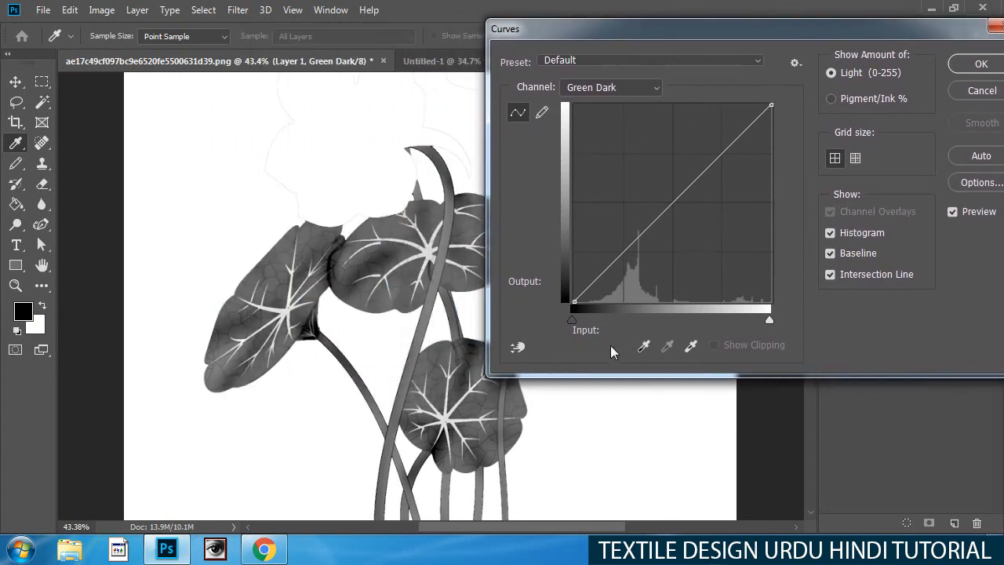
{"action": "left_click_drag", "start_coordinate": [571, 318], "coordinate": [605, 318]}
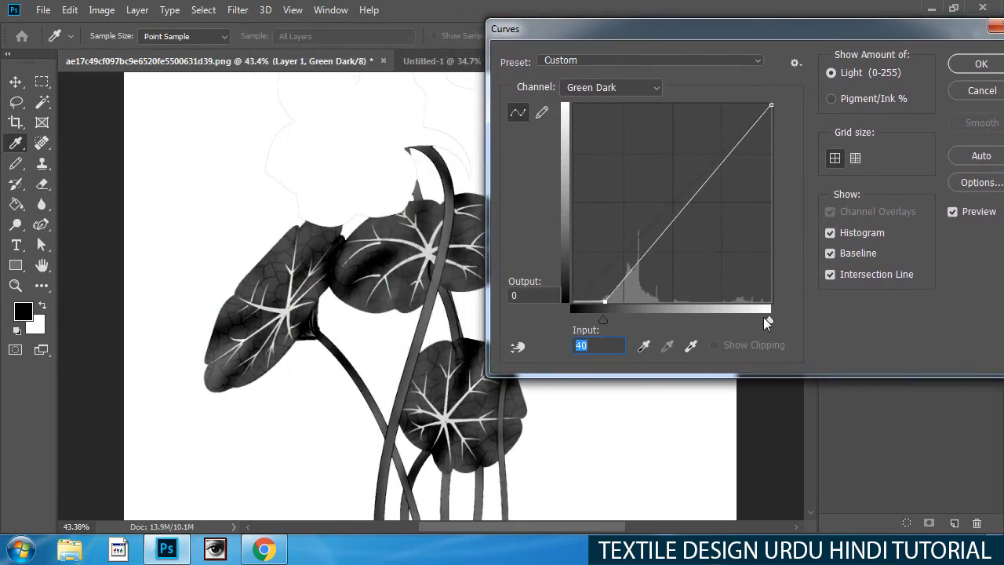
{"action": "left_click_drag", "start_coordinate": [765, 319], "coordinate": [672, 322]}
{"action": "left_click_drag", "start_coordinate": [604, 320], "coordinate": [655, 321]}
{"action": "left_click", "coordinate": [672, 321]}
{"action": "key", "text": "Return"}
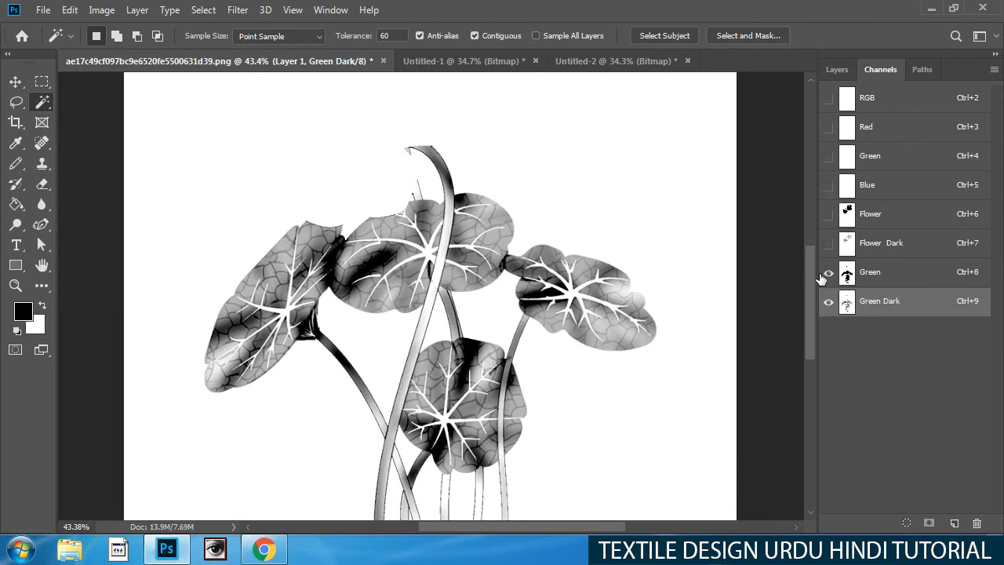
Show the Green, Flower Dark and Flower channels with Green Dark and check the combined artwork.
{"action": "left_click_drag", "start_coordinate": [828, 272], "coordinate": [829, 214]}
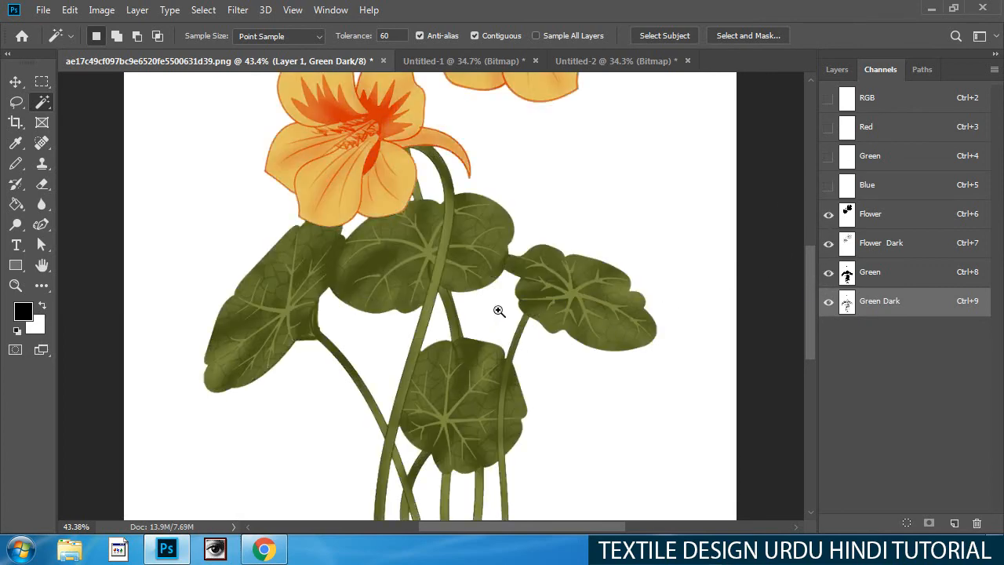
{"action": "left_click", "coordinate": [465, 295], "text": "alt"}
{"action": "left_click", "coordinate": [464, 295], "text": "alt"}
{"action": "left_click", "coordinate": [465, 294], "text": "alt"}
{"action": "left_click", "coordinate": [465, 304], "text": "ctrl"}
{"action": "left_click", "coordinate": [465, 304], "text": "ctrl"}
{"action": "left_click_drag", "start_coordinate": [456, 305], "coordinate": [461, 344]}
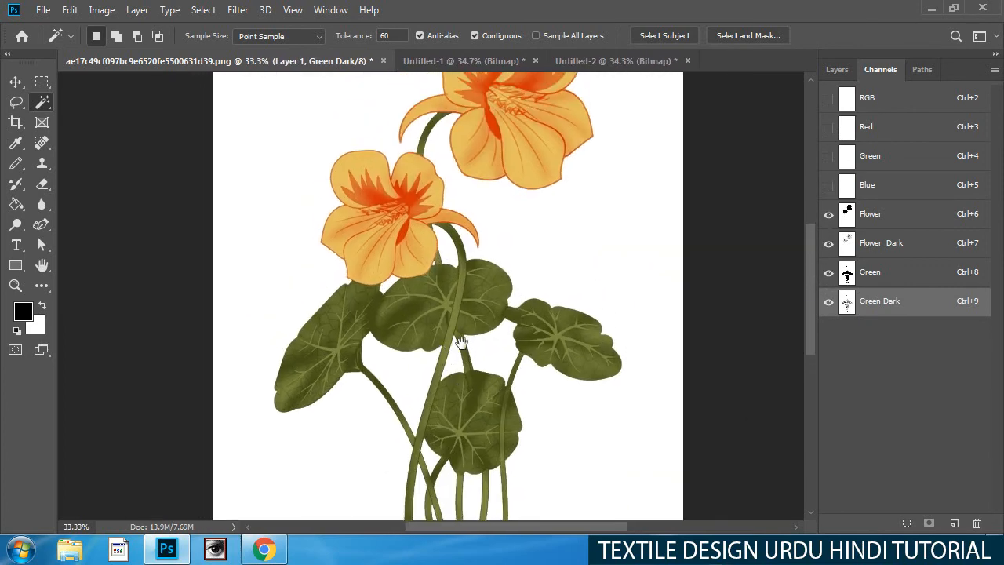
Change the Green spot channel's colour to the lighter green a7b26d, keeping solidity at 100%.
{"action": "left_click", "coordinate": [849, 276]}
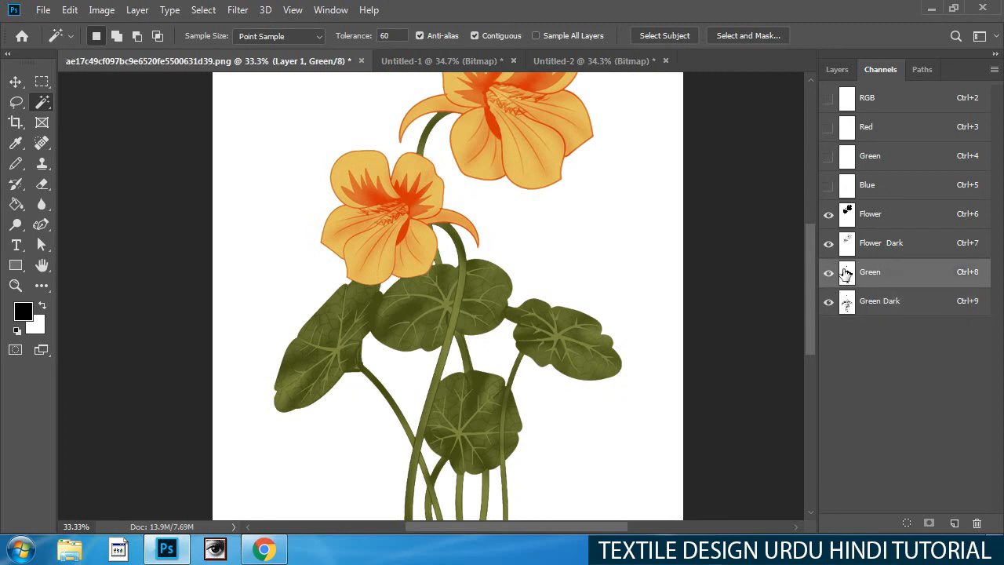
{"action": "double_click", "coordinate": [847, 274]}
{"action": "left_click", "coordinate": [510, 249]}
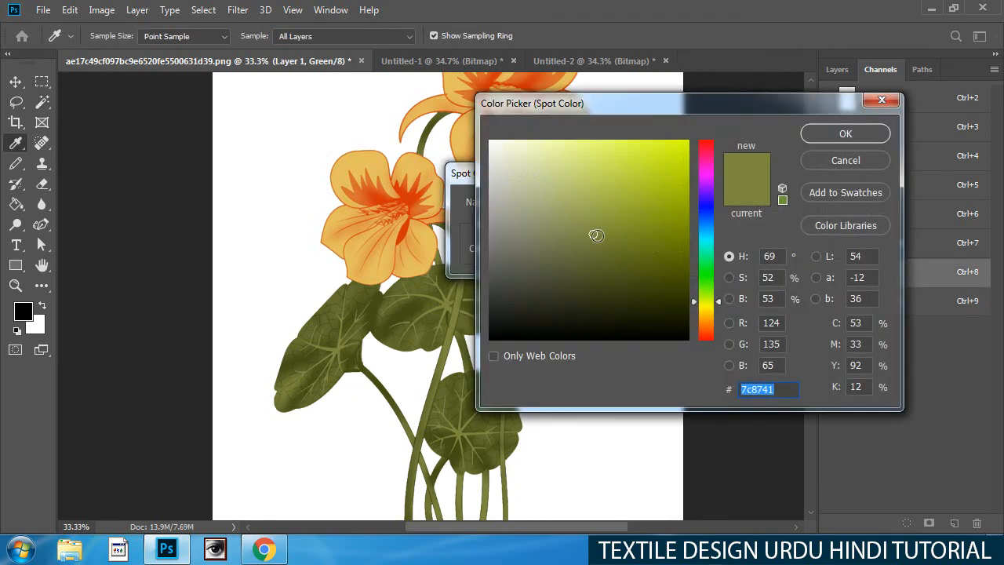
{"action": "left_click_drag", "start_coordinate": [596, 235], "coordinate": [565, 192]}
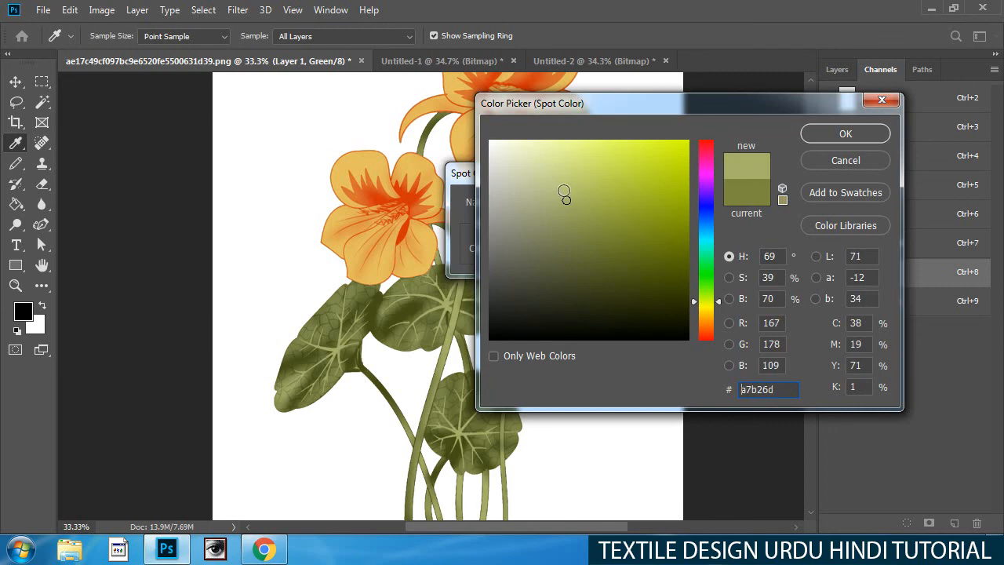
{"action": "left_click", "coordinate": [846, 134]}
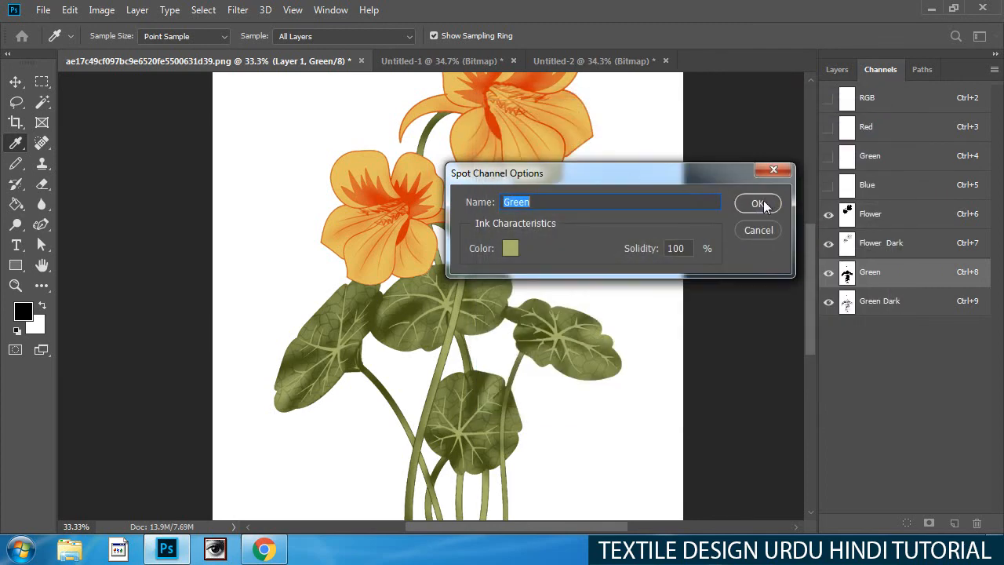
{"action": "left_click", "coordinate": [755, 201]}
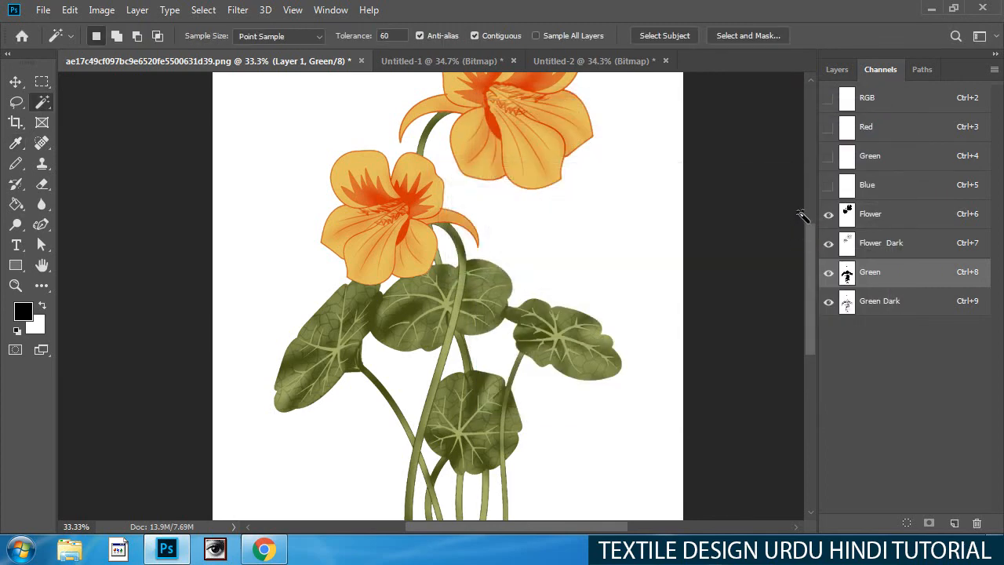
Close the Untitled-1 and Untitled-2 bitmap documents without saving them.
{"action": "left_click", "coordinate": [918, 244]}
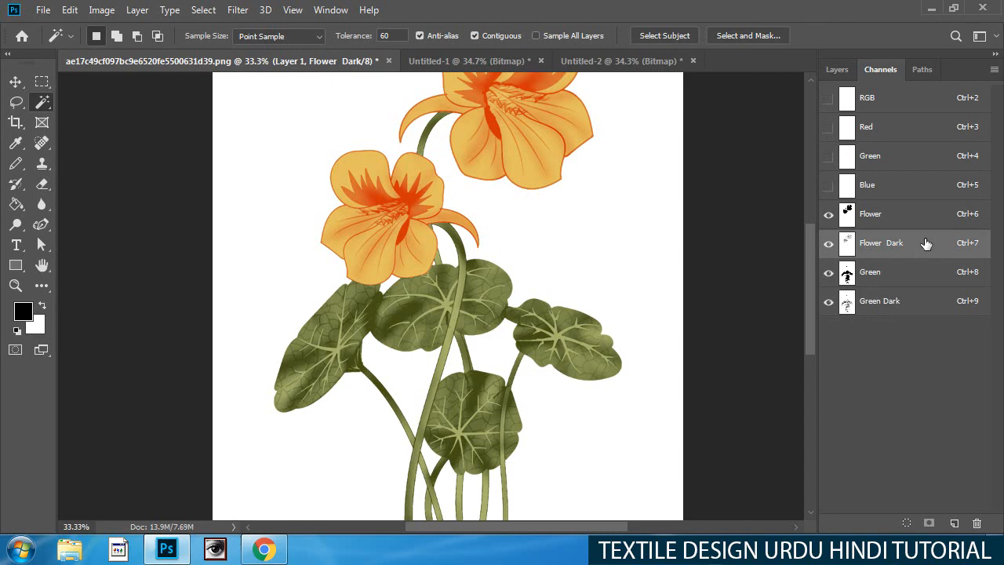
{"action": "left_click", "coordinate": [461, 59]}
{"action": "key", "text": "ctrl+w"}
{"action": "left_click", "coordinate": [518, 214]}
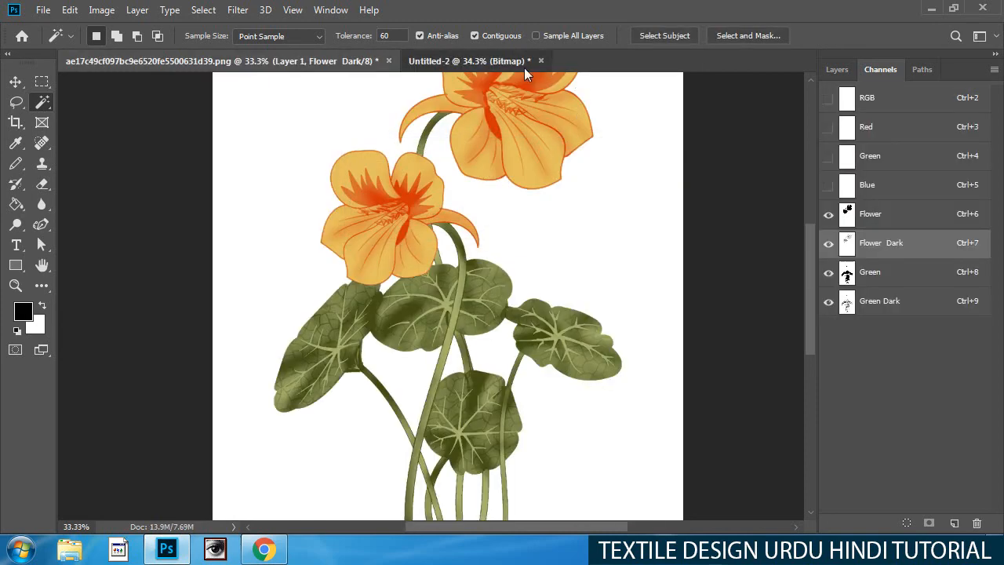
{"action": "left_click", "coordinate": [524, 63]}
{"action": "key", "text": "ctrl+w"}
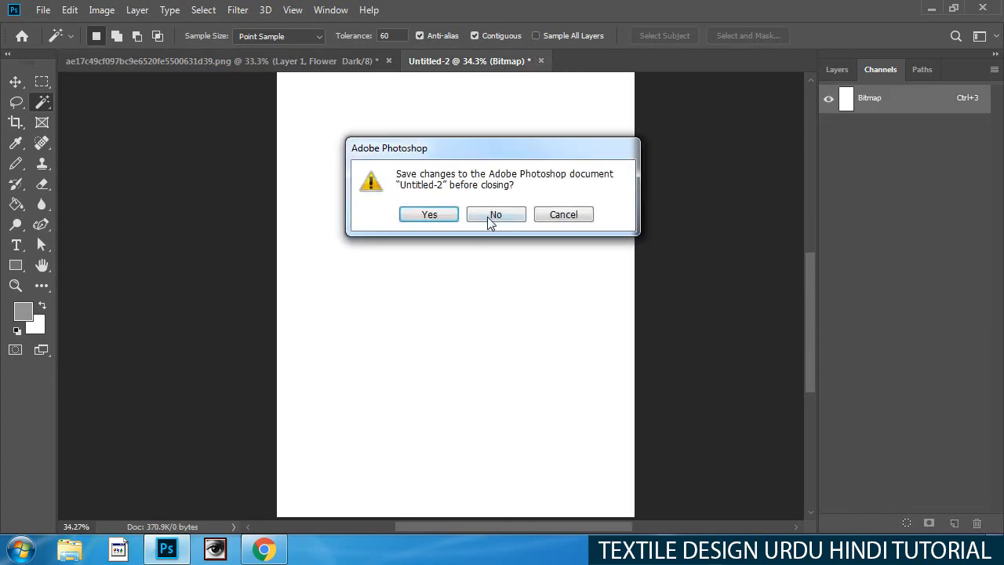
{"action": "left_click", "coordinate": [491, 220]}
Compare the artwork with the Flower Dark and Green Dark channels hidden and shown, and clear the Flower Dark channel's contents.
{"action": "left_click_drag", "start_coordinate": [463, 262], "coordinate": [441, 350]}
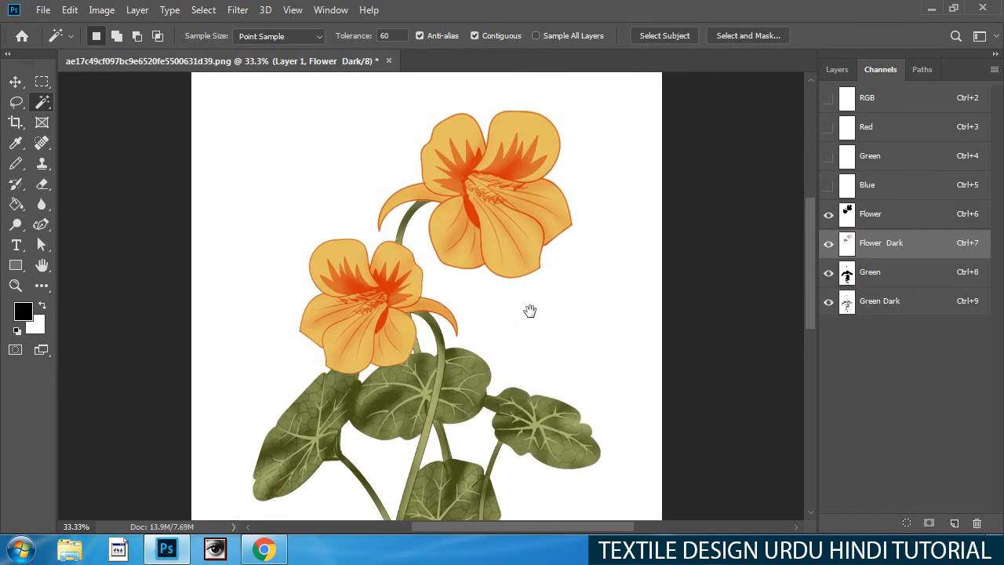
{"action": "left_click", "coordinate": [902, 218]}
{"action": "left_click", "coordinate": [893, 246]}
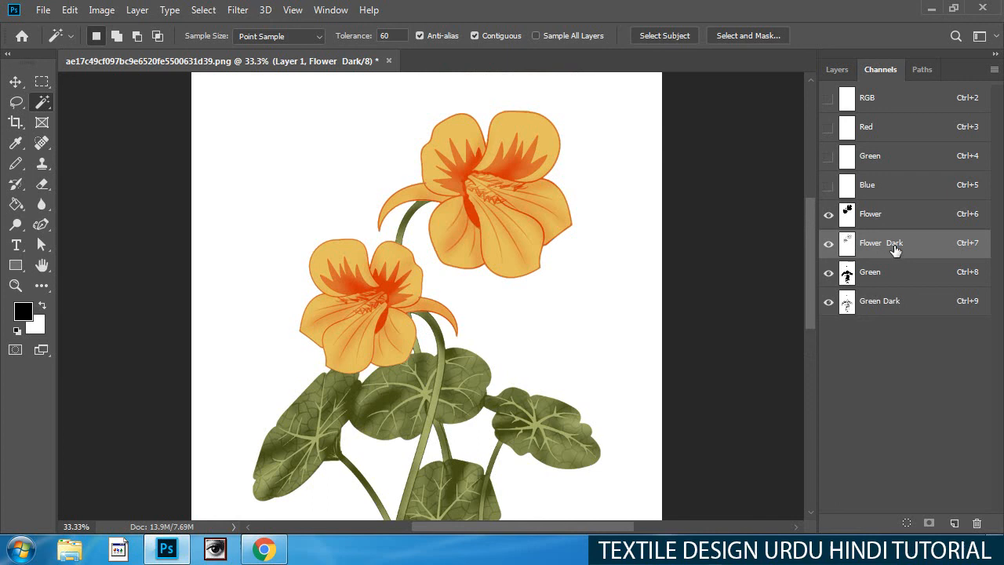
{"action": "left_click", "coordinate": [829, 244]}
{"action": "left_click", "coordinate": [829, 303]}
{"action": "left_click", "coordinate": [829, 244]}
{"action": "left_click", "coordinate": [828, 301]}
{"action": "key", "text": "ctrl+z"}
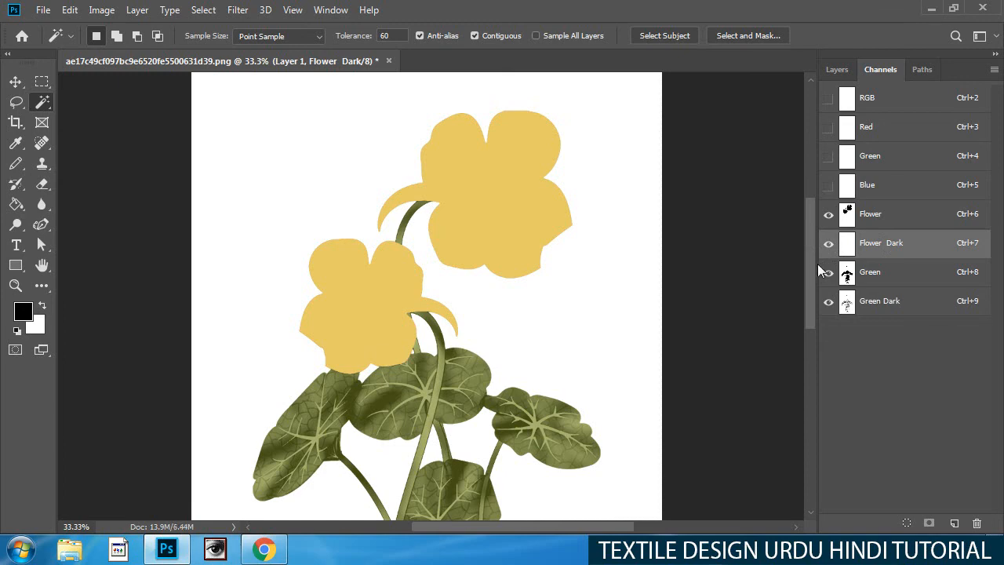
Create a new grayscale document from the clipboard size and paste the copied Flower Dark artwork into it.
{"action": "key", "text": "ctrl+n"}
{"action": "key", "text": "Return"}
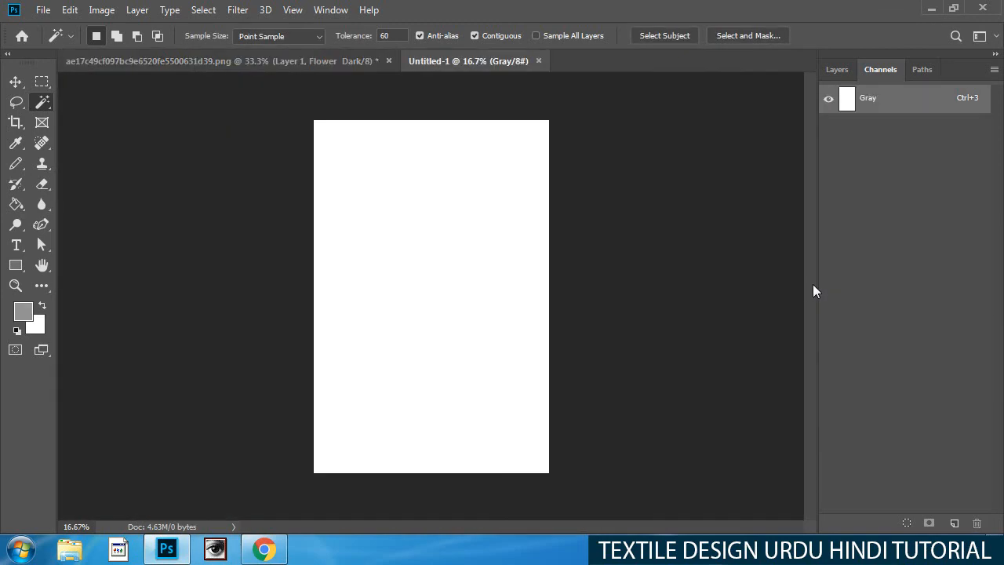
{"action": "key", "text": "ctrl+v"}
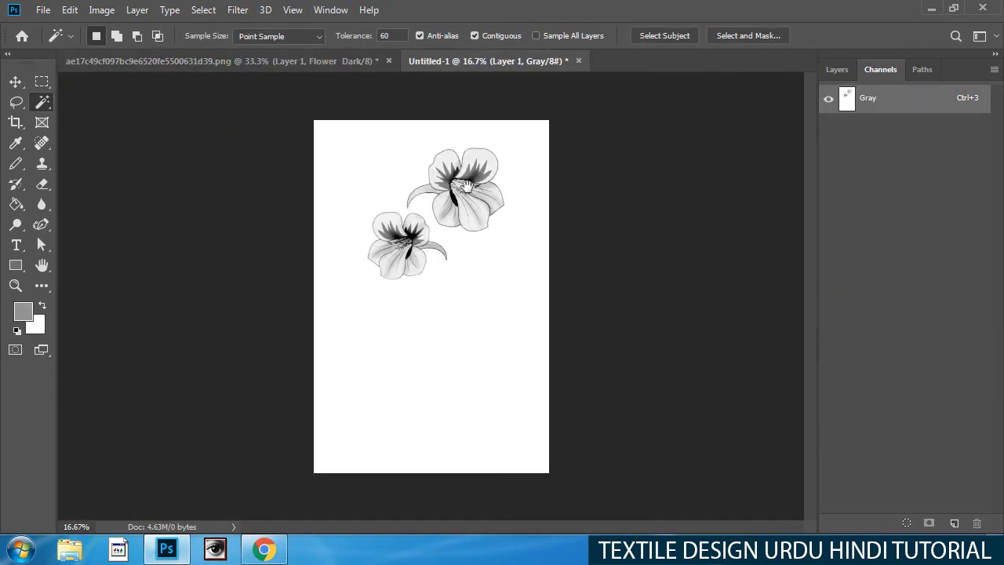
Increase the contrast of the pasted flowers with Curves, moving the white point and black point inward to whiten the light petals.
{"action": "scroll", "coordinate": [404, 271], "scroll_direction": "up", "scroll_amount": 5}
{"action": "scroll", "coordinate": [404, 270], "scroll_direction": "down", "scroll_amount": 3}
{"action": "scroll", "coordinate": [396, 274], "scroll_direction": "up", "scroll_amount": 4}
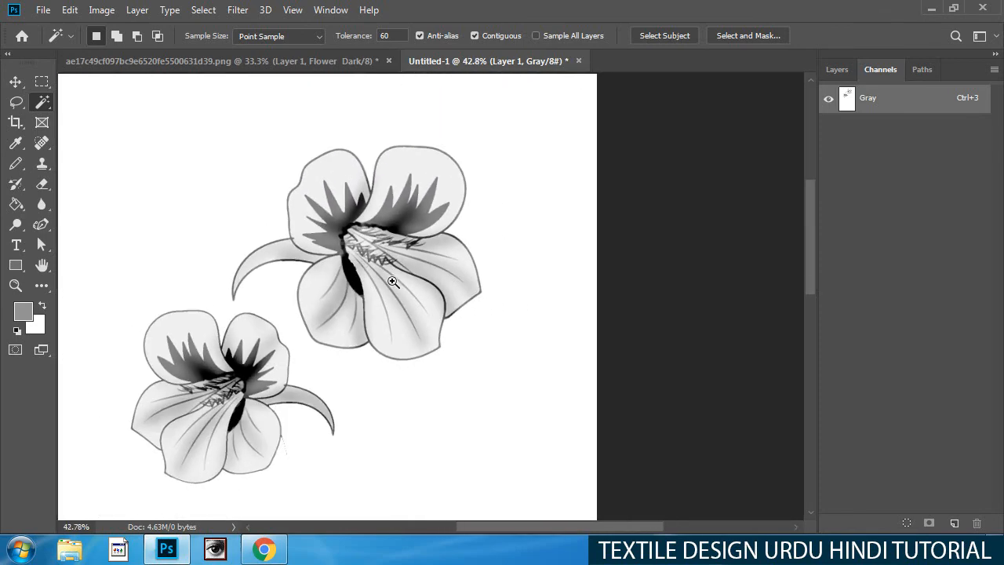
{"action": "scroll", "coordinate": [394, 308], "scroll_direction": "up", "scroll_amount": 2}
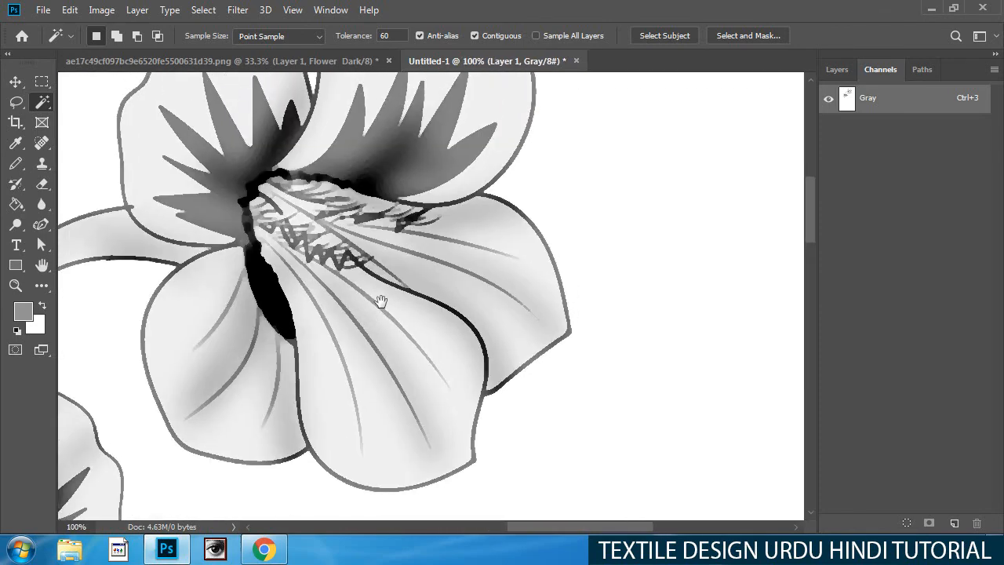
{"action": "scroll", "coordinate": [381, 298], "scroll_direction": "down", "scroll_amount": 3}
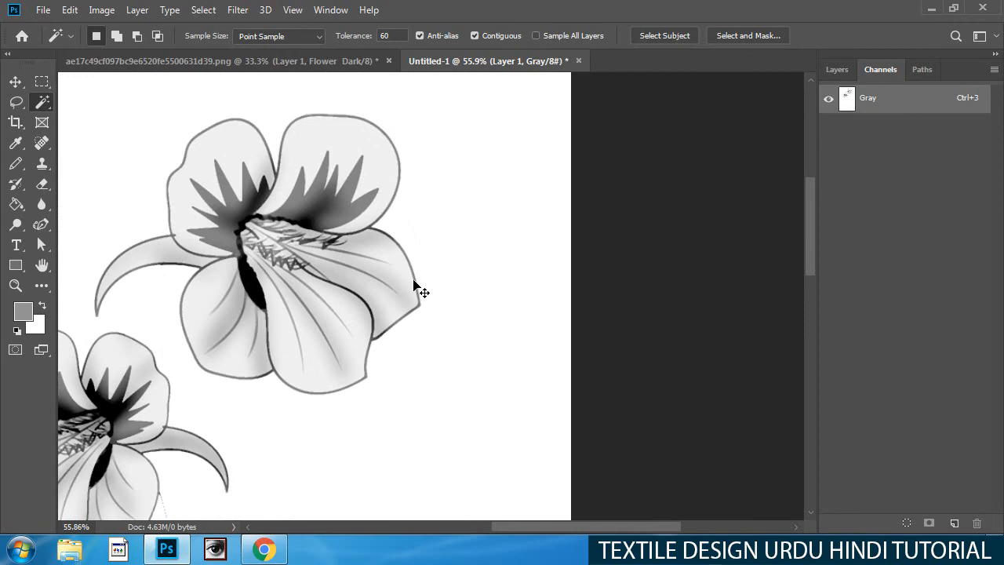
{"action": "key", "text": "ctrl+m"}
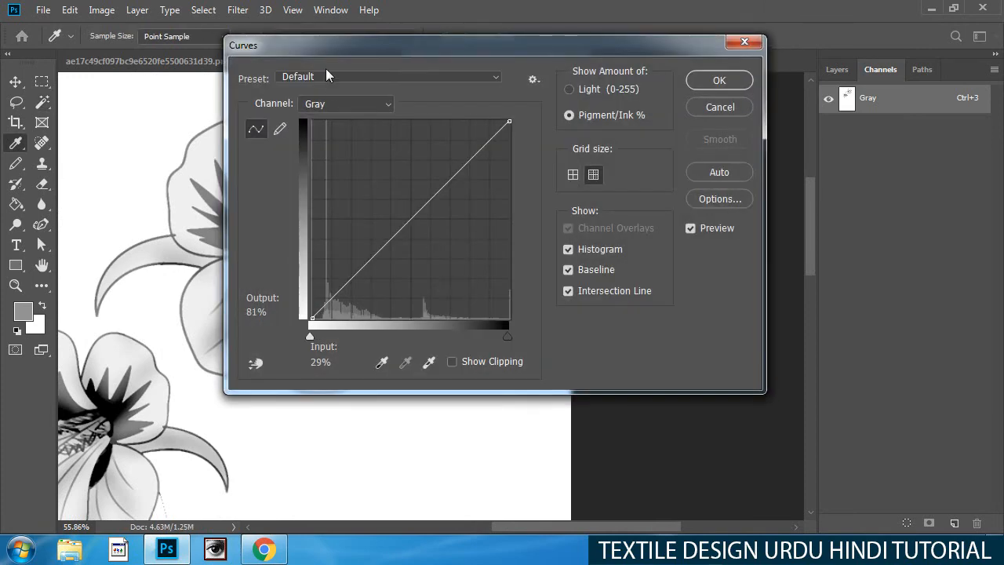
{"action": "left_click_drag", "start_coordinate": [323, 32], "coordinate": [502, 31]}
{"action": "left_click_drag", "start_coordinate": [485, 322], "coordinate": [511, 319]}
{"action": "left_click_drag", "start_coordinate": [682, 321], "coordinate": [664, 321]}
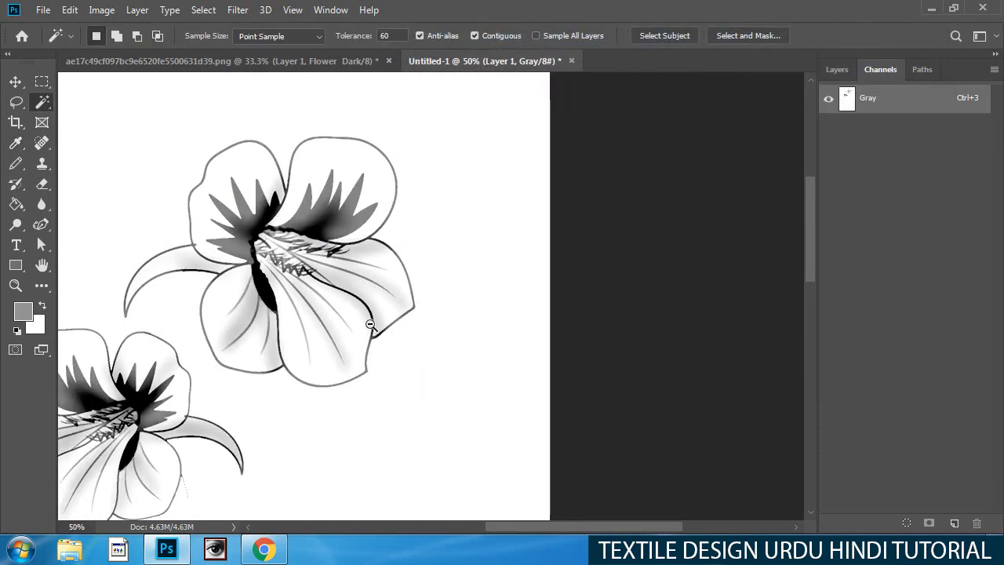
{"action": "left_click", "coordinate": [371, 324], "text": "alt"}
{"action": "left_click_drag", "start_coordinate": [330, 328], "coordinate": [390, 325]}
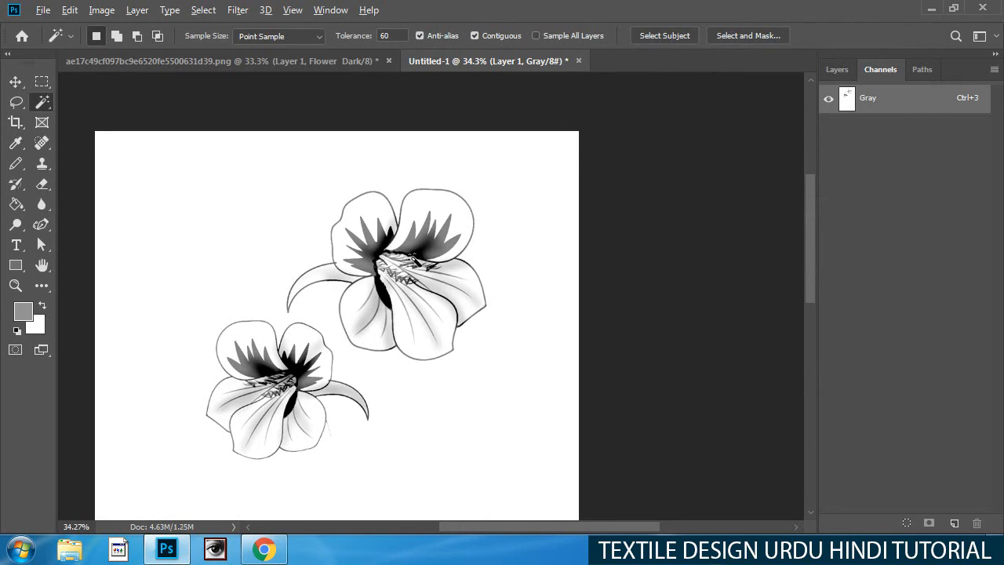
{"action": "key", "text": "alt+i"}
{"action": "key", "text": "m"}
{"action": "key", "text": "Return"}
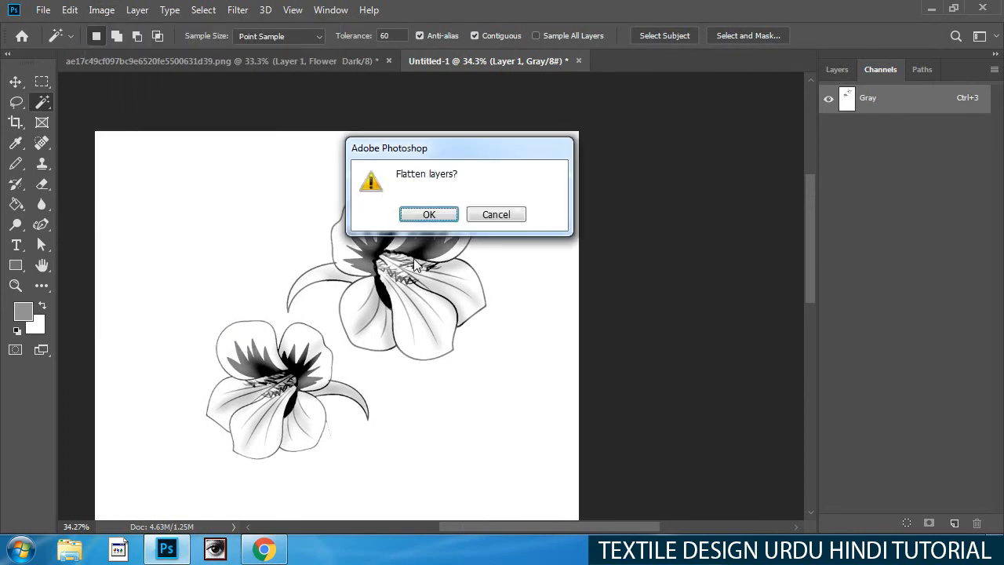
{"action": "key", "text": "Return"}
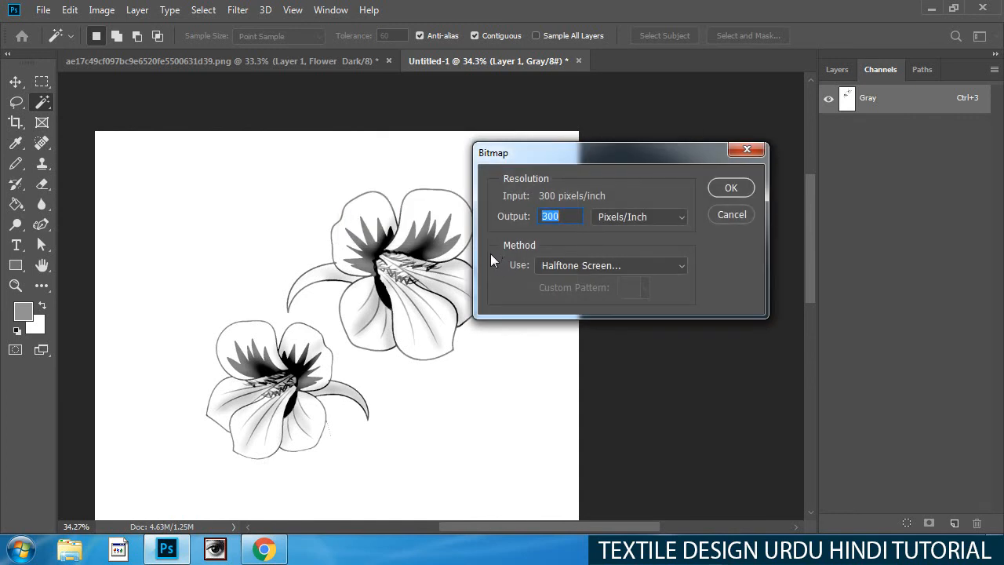
{"action": "key", "text": "Escape"}
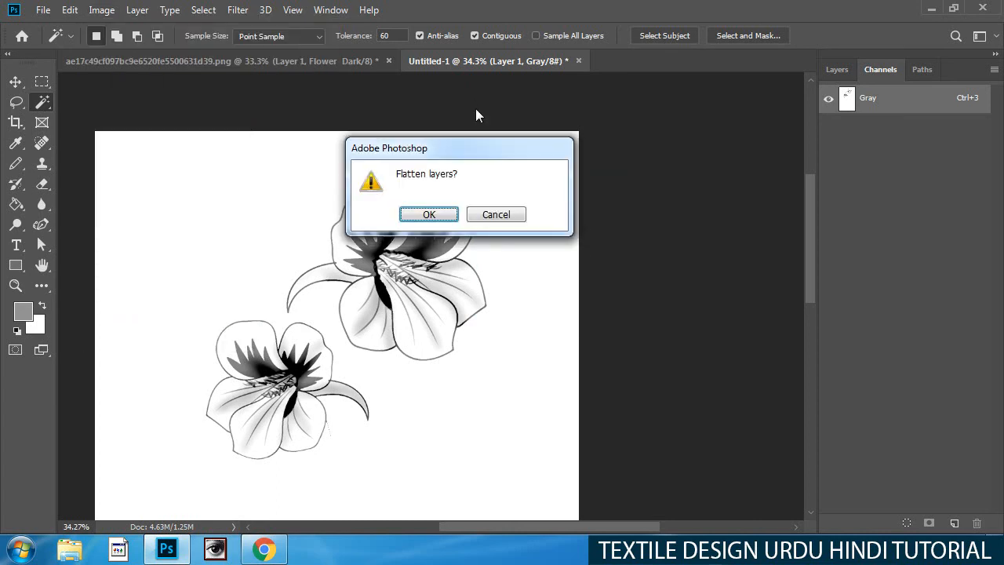
{"action": "key", "text": "Return"}
{"action": "key", "text": "Escape"}
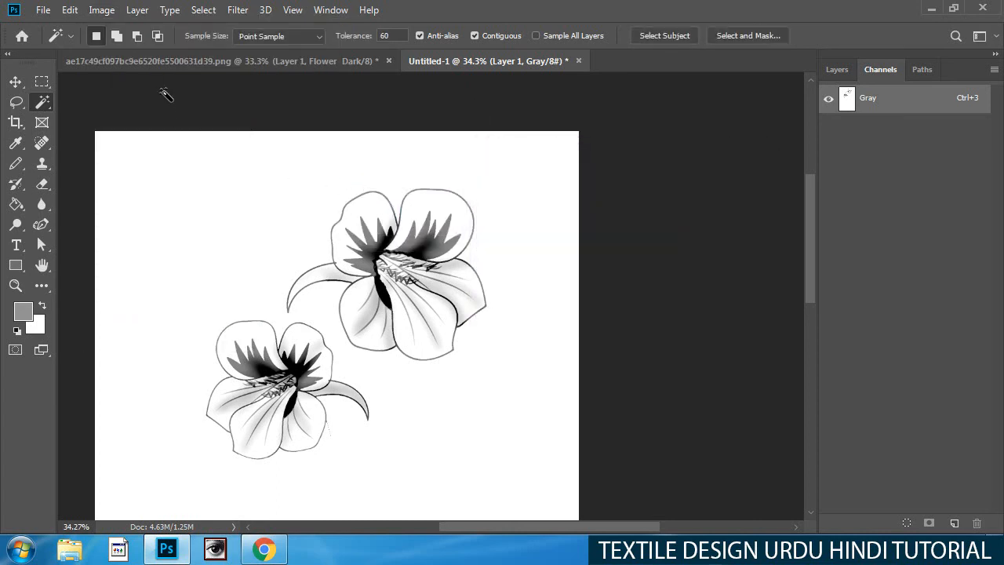
Start converting the document to Bitmap mode, flattening the layers and using the Halftone Screen method at 300 pixels/inch.
{"action": "left_click", "coordinate": [102, 11]}
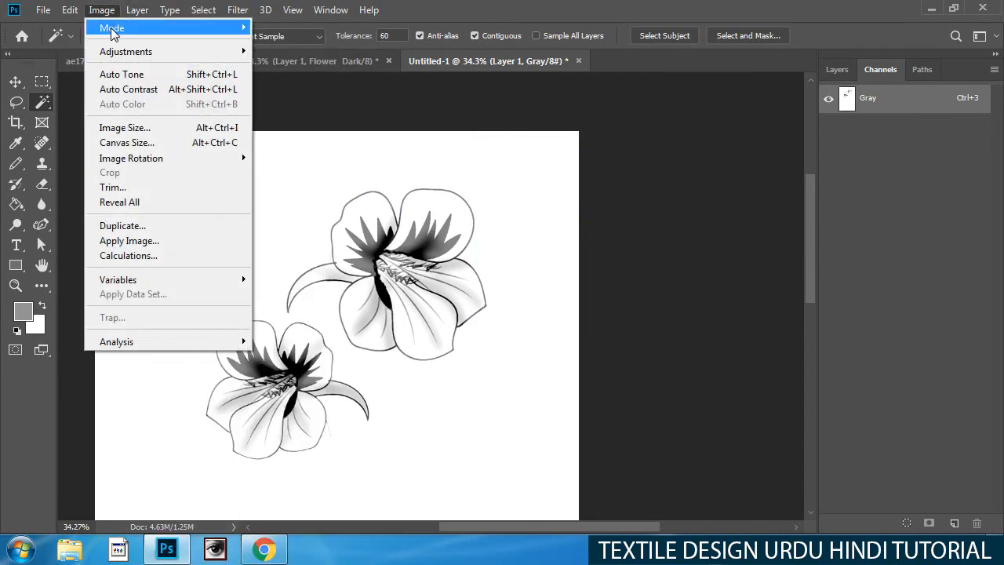
{"action": "mouse_move", "coordinate": [118, 27]}
{"action": "left_click", "coordinate": [295, 32]}
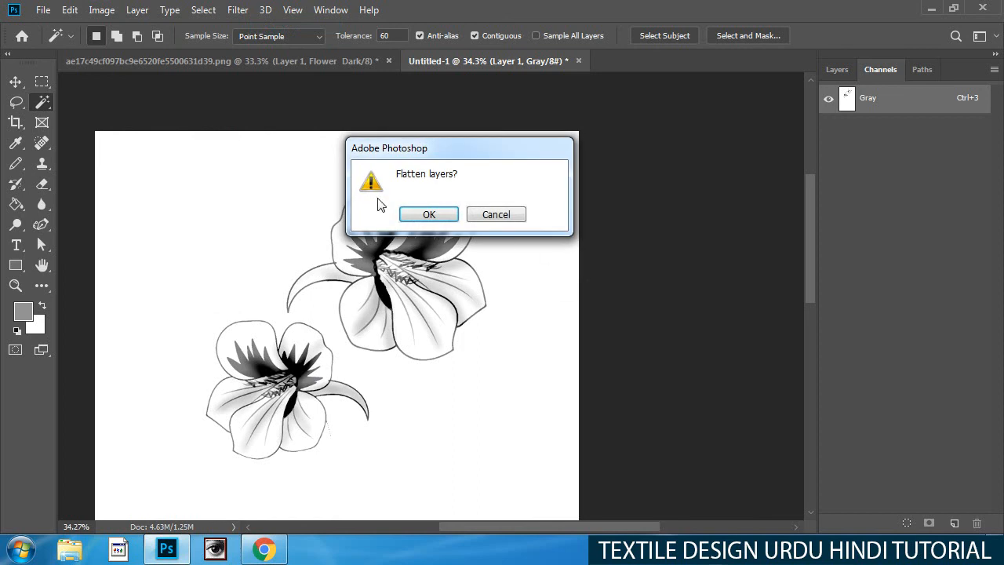
{"action": "left_click", "coordinate": [429, 215]}
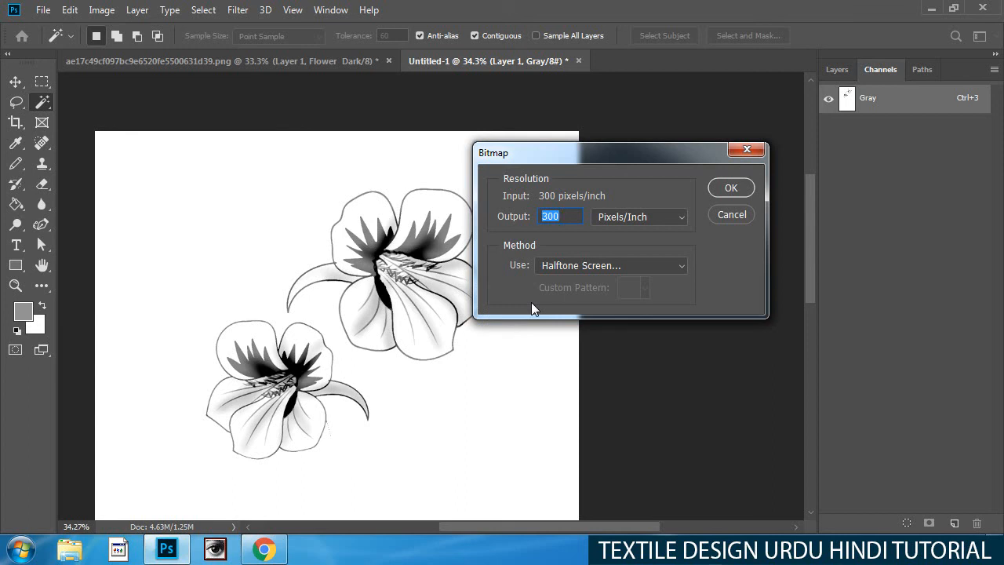
{"action": "left_click", "coordinate": [581, 268]}
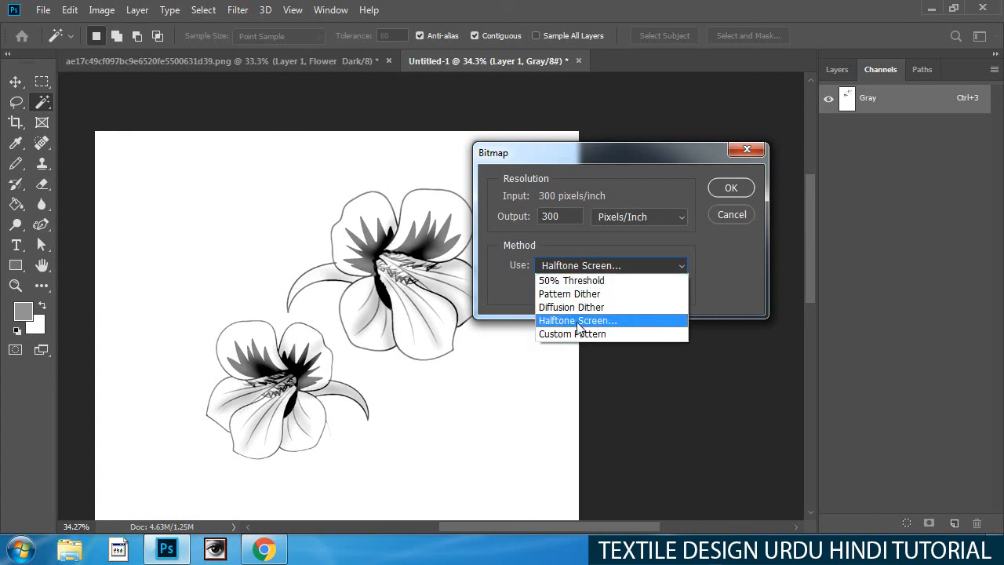
{"action": "left_click", "coordinate": [583, 307]}
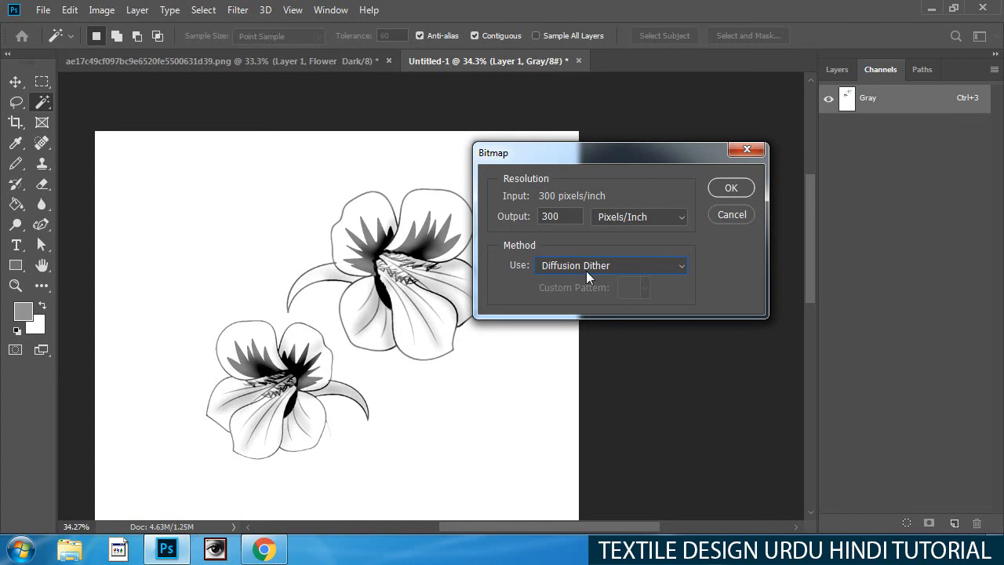
{"action": "left_click", "coordinate": [588, 270]}
{"action": "left_click", "coordinate": [570, 320]}
{"action": "left_click", "coordinate": [711, 194]}
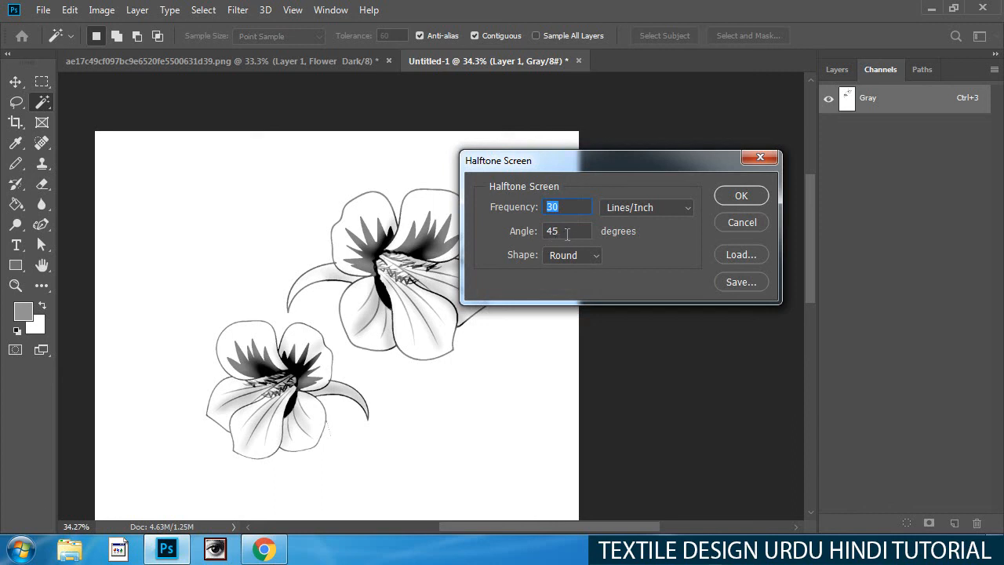
Apply a halftone screen of 40 lines/inch at 45 degrees with a Round dot shape.
{"action": "left_click", "coordinate": [573, 255]}
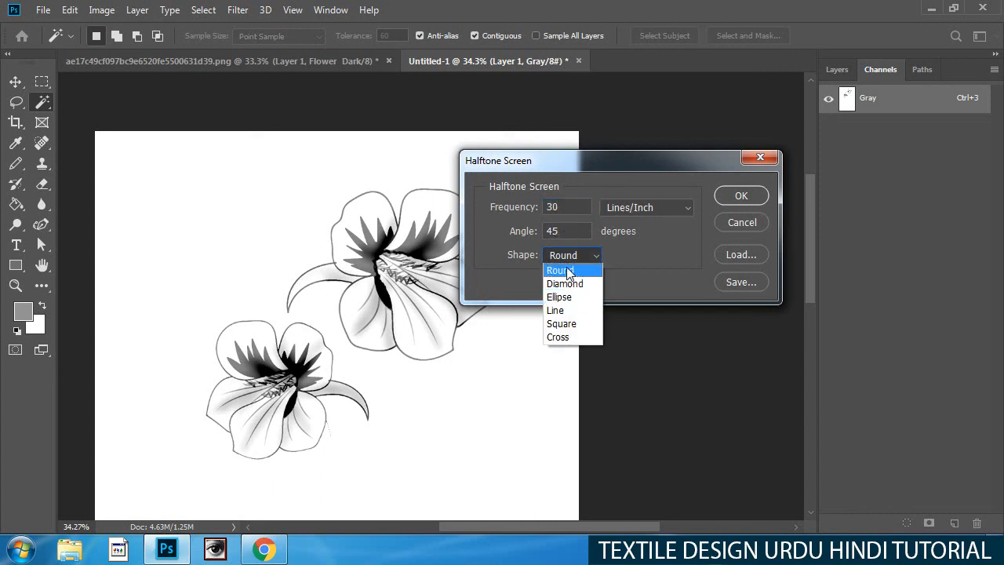
{"action": "left_click", "coordinate": [570, 269]}
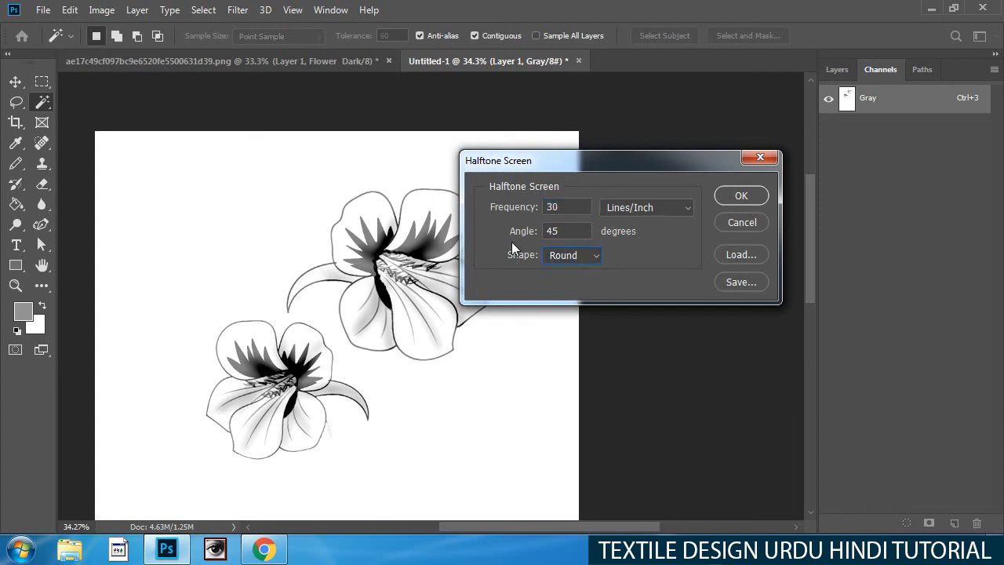
{"action": "double_click", "coordinate": [559, 208]}
{"action": "type", "text": "40"}
{"action": "key", "text": "Return"}
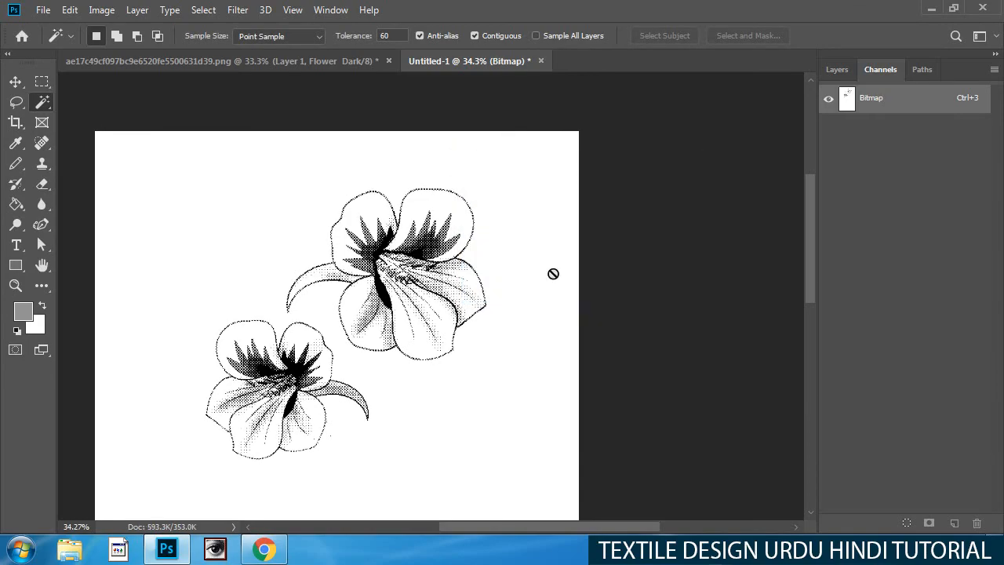
Examine the halftone dots up close and compare their size with a Pencil reduced to 3 px.
{"action": "scroll", "coordinate": [432, 277], "scroll_direction": "up", "scroll_amount": 10}
{"action": "key", "text": "b"}
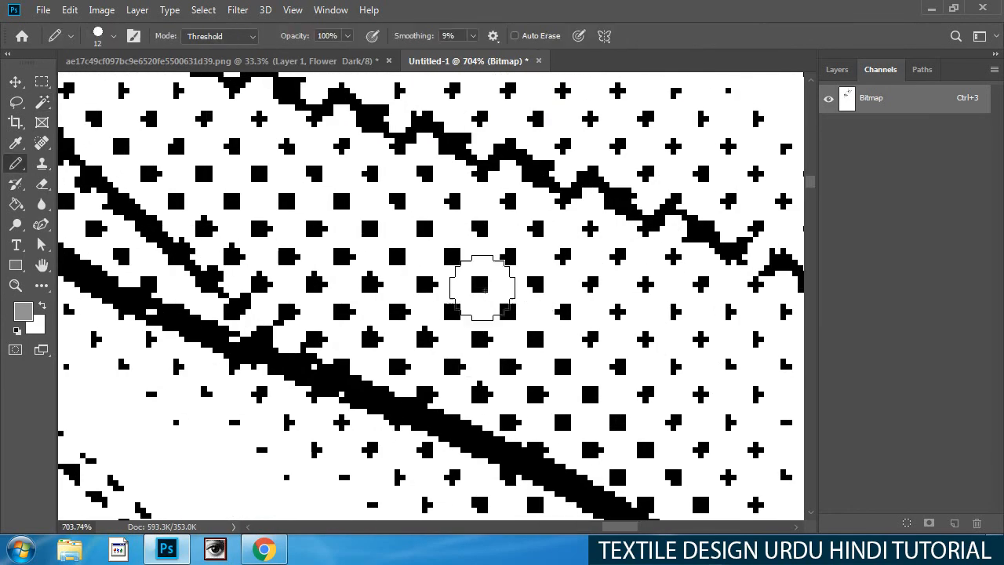
{"action": "scroll", "coordinate": [483, 288], "scroll_direction": "down", "scroll_amount": 10}
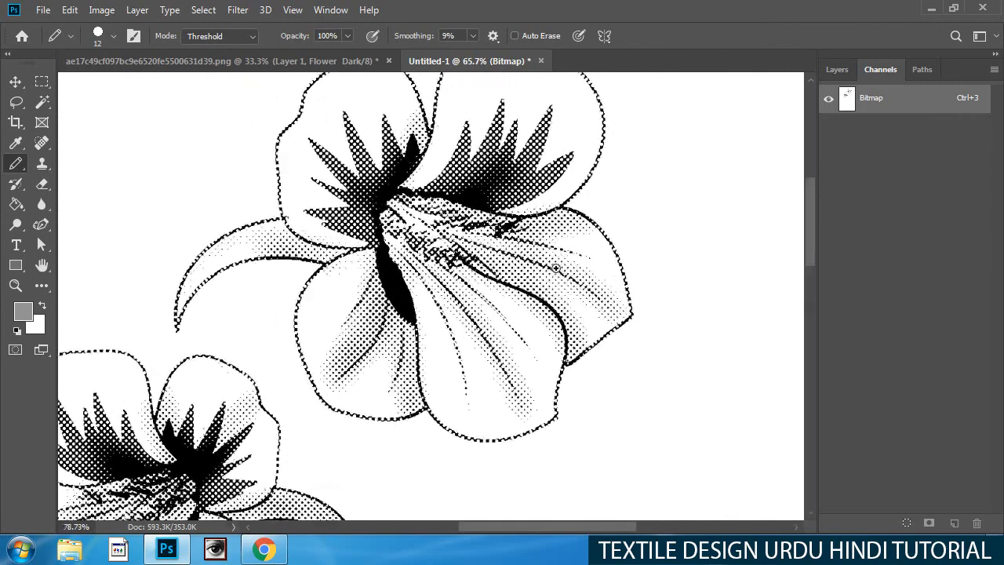
{"action": "scroll", "coordinate": [555, 269], "scroll_direction": "up", "scroll_amount": 7}
{"action": "key", "text": "v"}
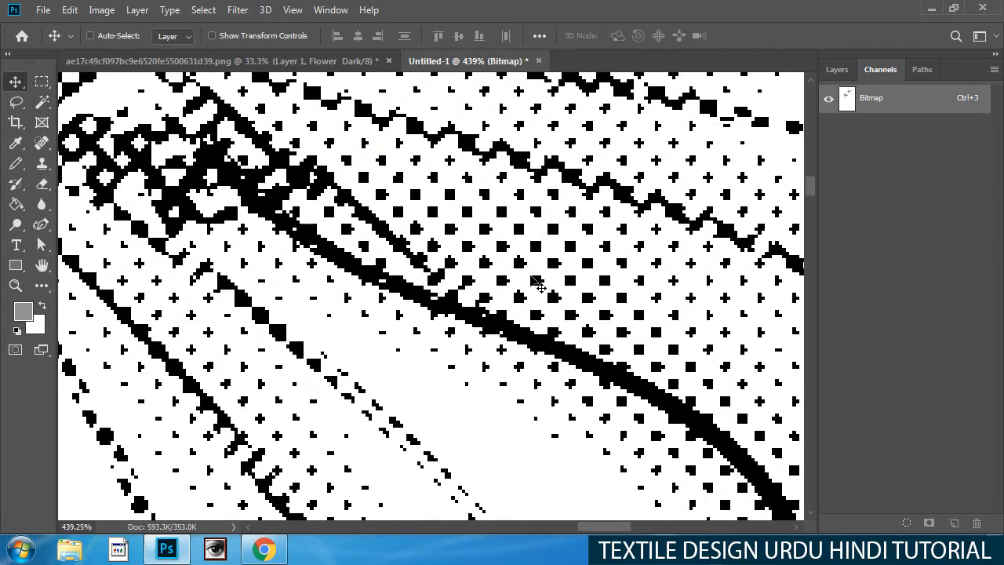
{"action": "key", "text": "b"}
{"action": "scroll", "coordinate": [542, 218], "scroll_direction": "up", "scroll_amount": 3}
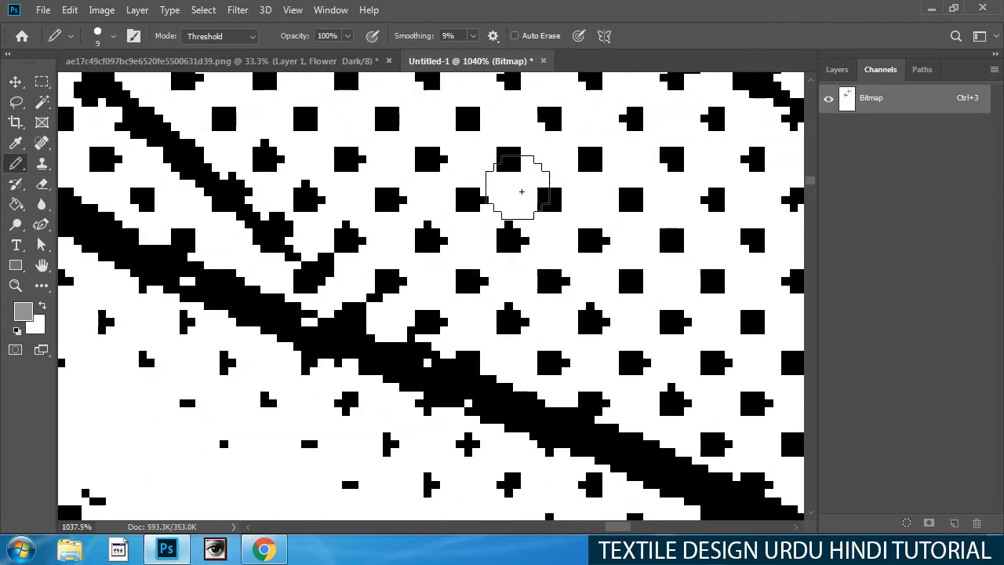
{"action": "key", "text": "bracketleft"}
{"action": "key", "text": "bracketleft"}
{"action": "key", "text": "bracketleft"}
{"action": "key", "text": "bracketleft"}
{"action": "key", "text": "bracketleft"}
{"action": "key", "text": "bracketleft"}
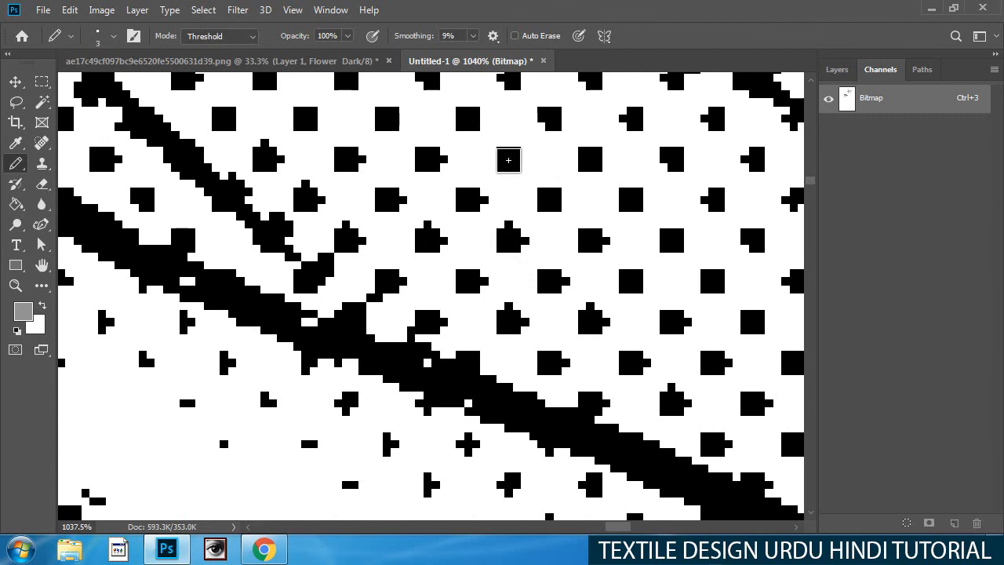
{"action": "left_click", "coordinate": [507, 160]}
Undo the pencil mark and the bitmap conversion.
{"action": "scroll", "coordinate": [430, 314], "scroll_direction": "down", "scroll_amount": 2}
{"action": "key", "text": "ctrl+minus"}
{"action": "key", "text": "ctrl+minus"}
{"action": "key", "text": "ctrl+minus"}
{"action": "key", "text": "ctrl+z"}
{"action": "key", "text": "ctrl+z"}
{"action": "left_click_drag", "start_coordinate": [441, 305], "coordinate": [421, 283]}
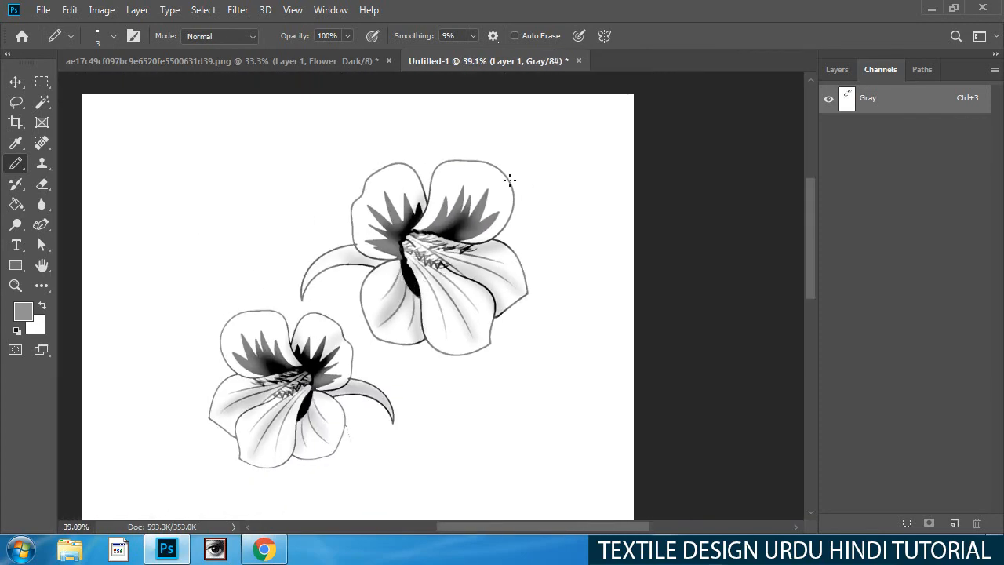
Convert the flower document to a 300 pixels/inch bitmap again, with a 40 lines/inch Round halftone screen at 45 degrees.
{"action": "key", "text": "alt+i"}
{"action": "key", "text": "m"}
{"action": "key", "text": "b"}
{"action": "key", "text": "Return"}
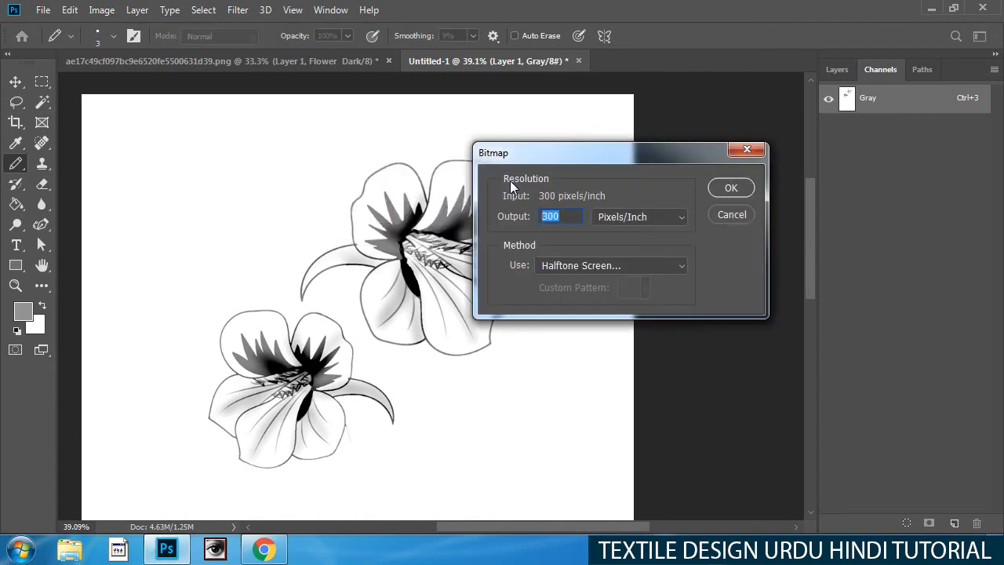
{"action": "key", "text": "Return"}
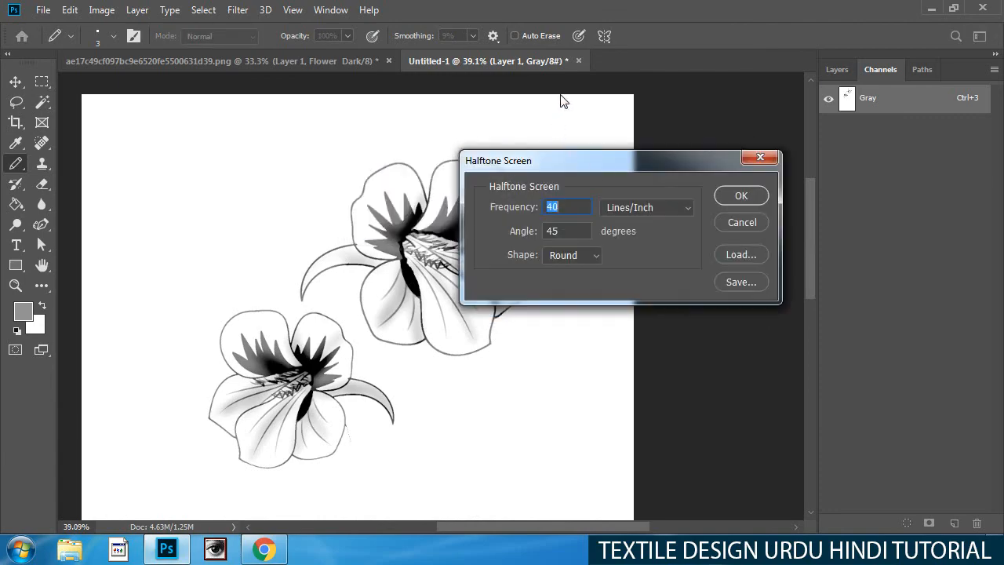
{"action": "key", "text": "Return"}
Check the petal halftone dots against the 3 px Pencil outline and undo the bitmap conversion.
{"action": "left_click_drag", "start_coordinate": [410, 315], "coordinate": [470, 315]}
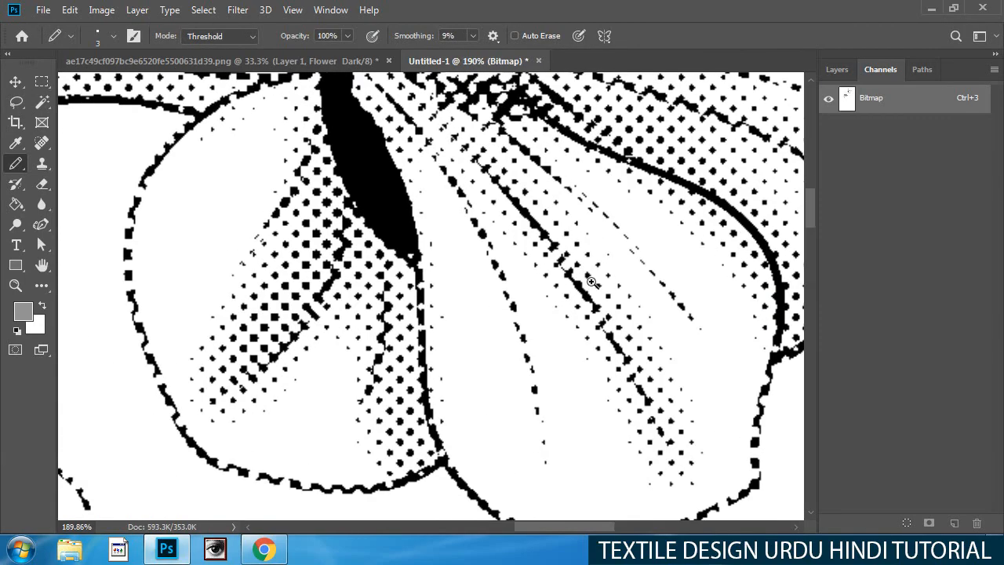
{"action": "left_click_drag", "start_coordinate": [494, 269], "coordinate": [623, 270]}
{"action": "scroll", "coordinate": [623, 269], "scroll_direction": "up", "scroll_amount": 3}
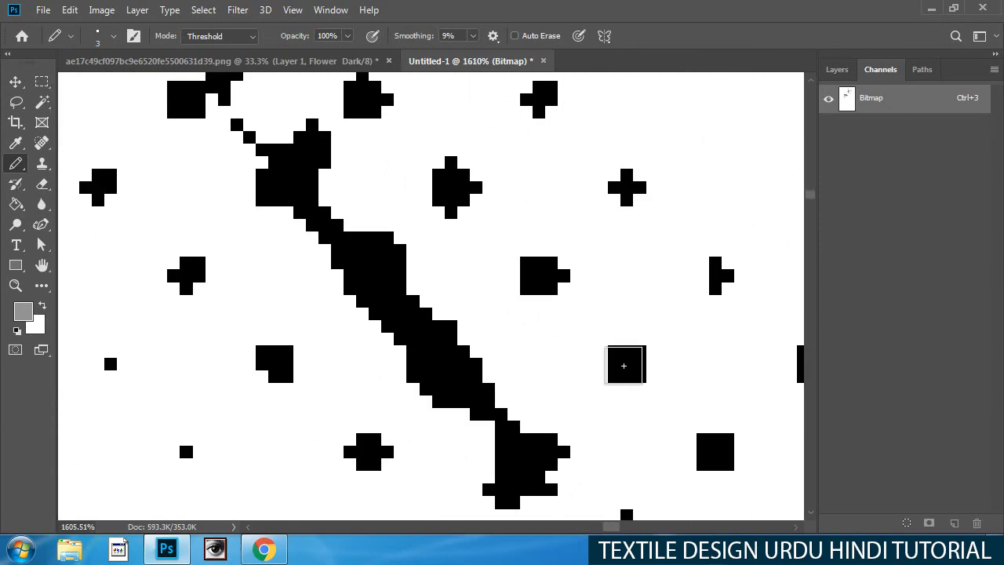
{"action": "scroll", "coordinate": [623, 358], "scroll_direction": "down", "scroll_amount": 5}
{"action": "key", "text": "ctrl+z"}
{"action": "scroll", "coordinate": [562, 330], "scroll_direction": "down", "scroll_amount": 3}
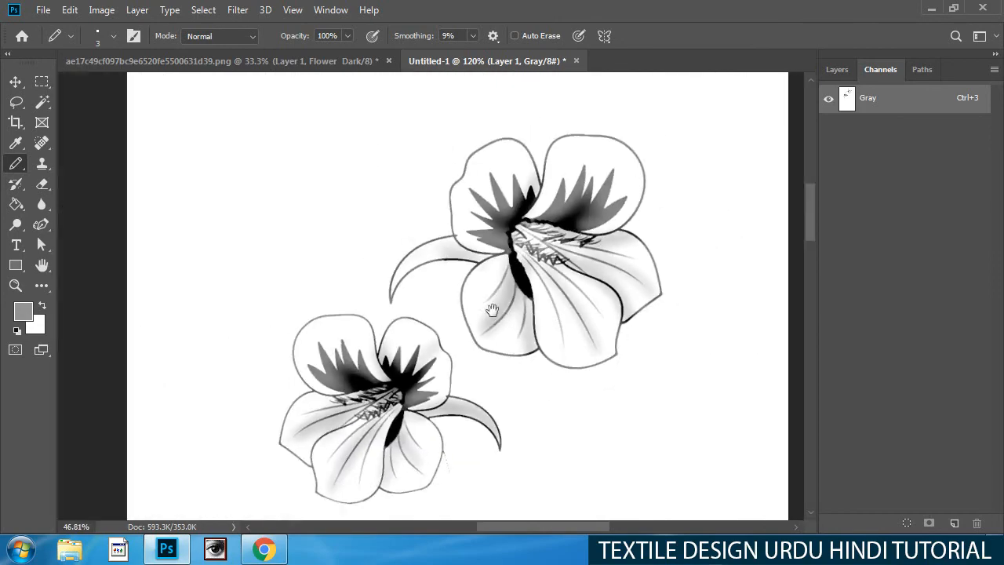
{"action": "scroll", "coordinate": [500, 332], "scroll_direction": "up", "scroll_amount": 3}
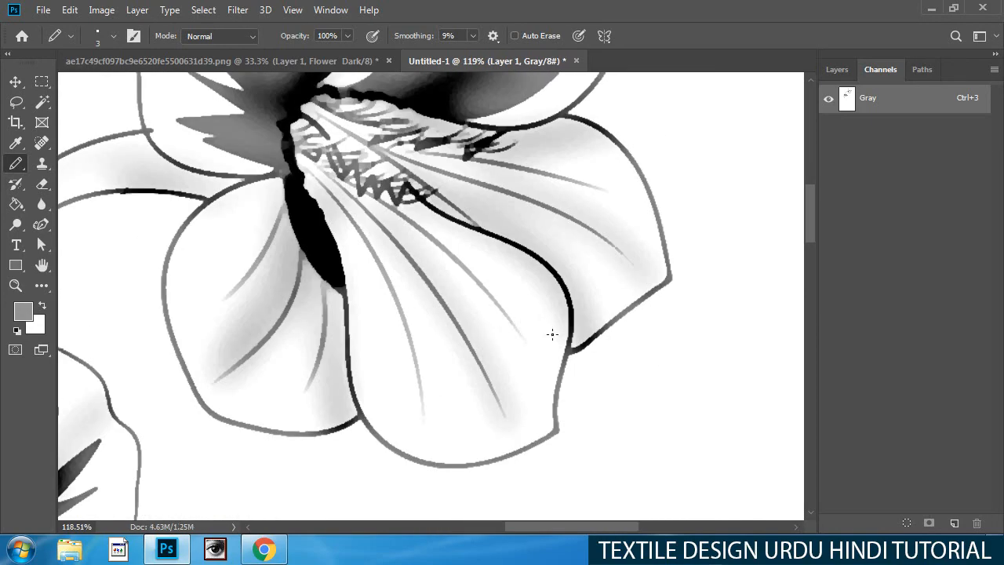
{"action": "key", "text": "ctrl+m"}
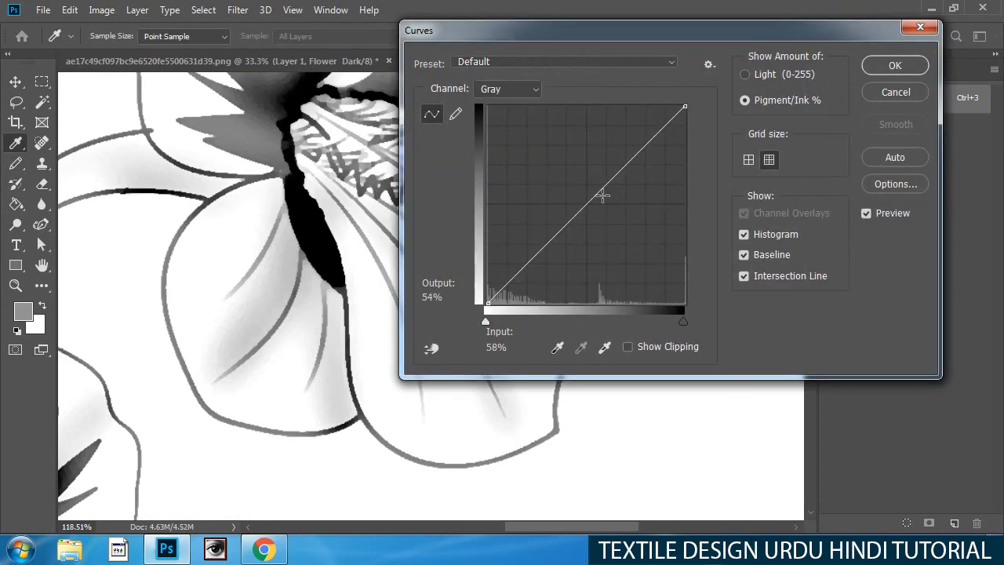
{"action": "left_click_drag", "start_coordinate": [601, 197], "coordinate": [579, 186]}
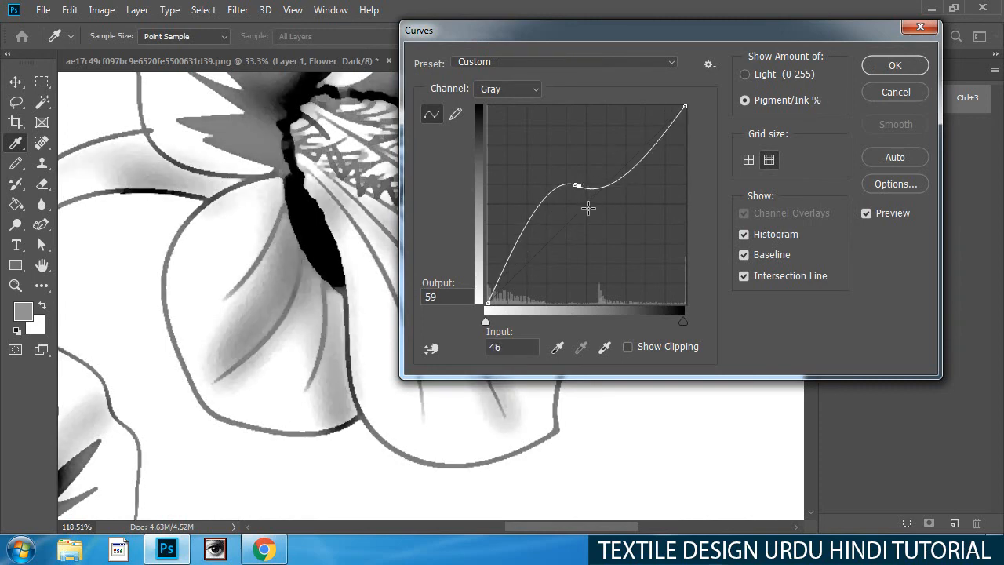
{"action": "key", "text": "Return"}
Darken the flowers' midtones with Curves and test a 300 pixels/inch bitmap conversion with a 30 lines/inch Round halftone screen.
{"action": "key", "text": "ctrl+m"}
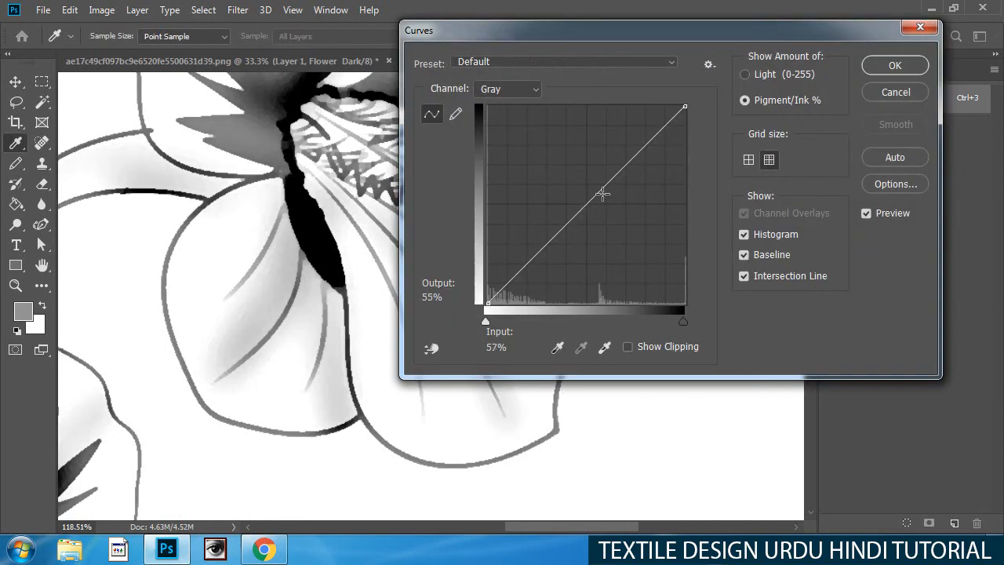
{"action": "left_click", "coordinate": [577, 189]}
{"action": "left_click_drag", "start_coordinate": [577, 189], "coordinate": [575, 185]}
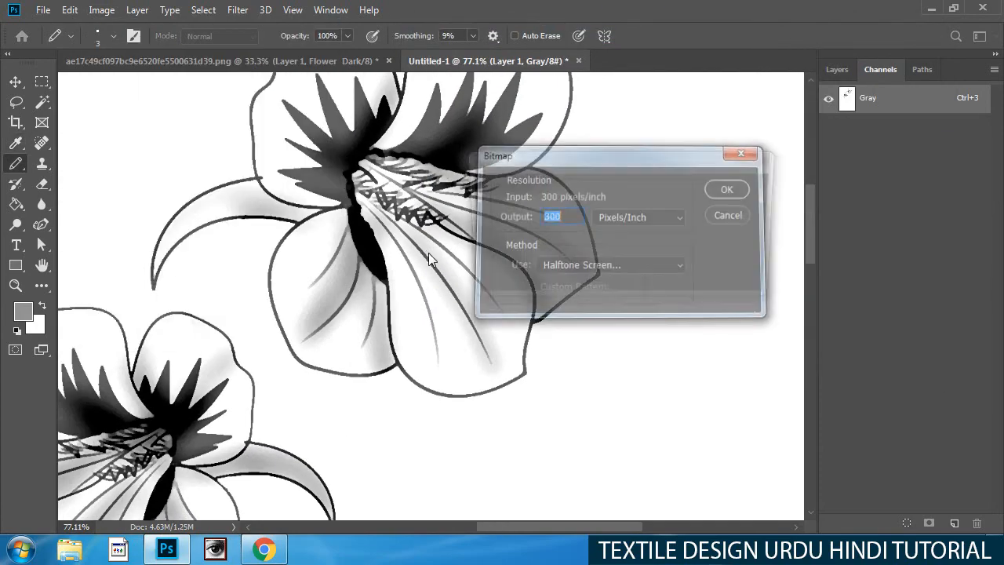
{"action": "left_click_drag", "start_coordinate": [434, 294], "coordinate": [684, 188]}
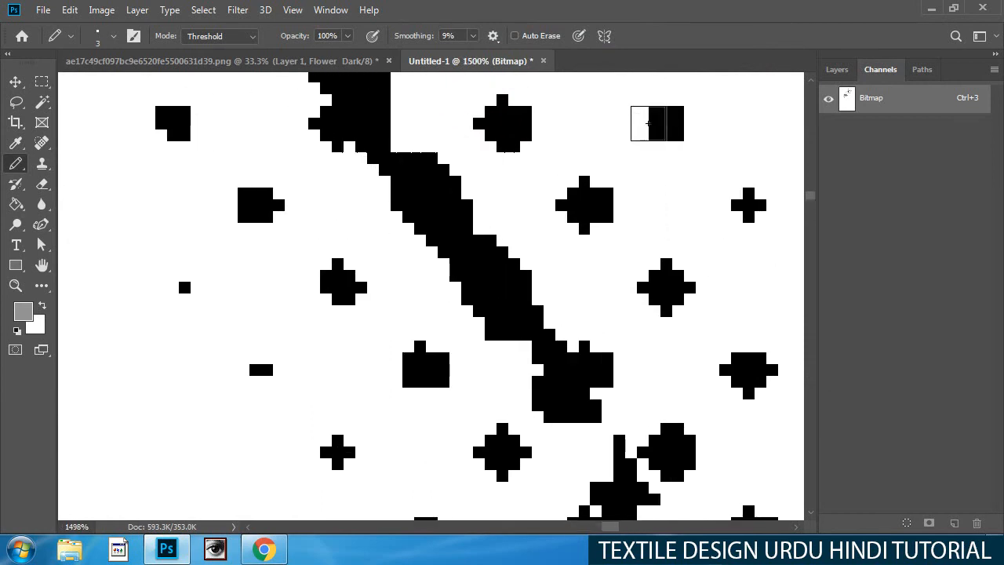
{"action": "key", "text": "ctrl+z"}
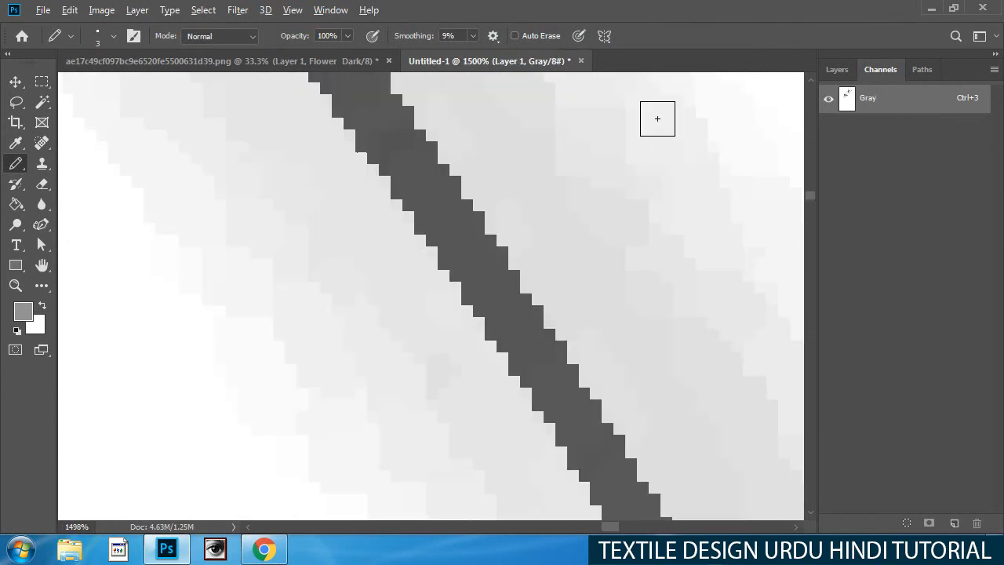
Convert the flower document to a bitmap again, using a coarser Round halftone screen at 45 degrees.
{"action": "key", "text": "alt+i"}
{"action": "key", "text": "m"}
{"action": "key", "text": "b"}
{"action": "key", "text": "Return"}
{"action": "key", "text": "Return"}
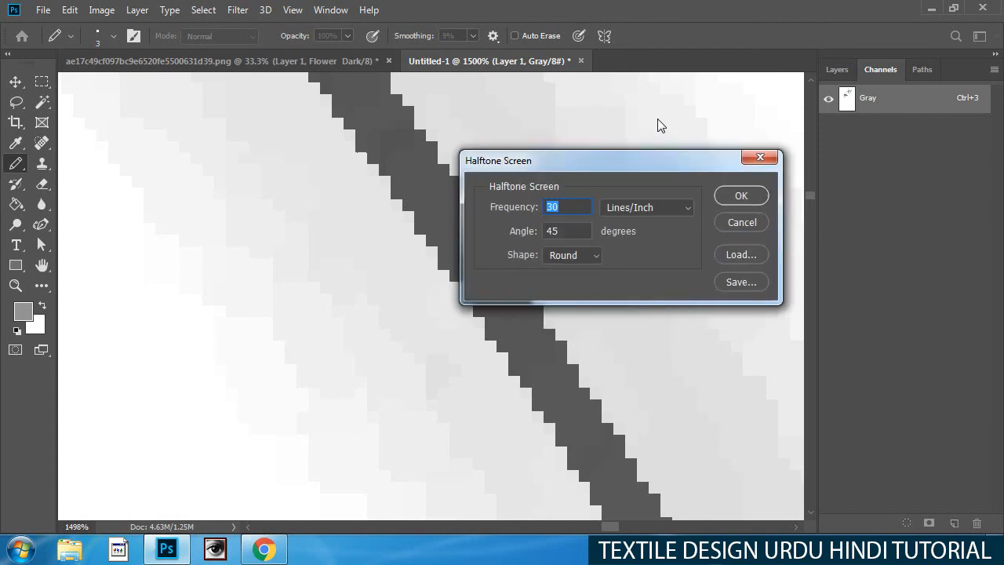
{"action": "key", "text": "Return"}
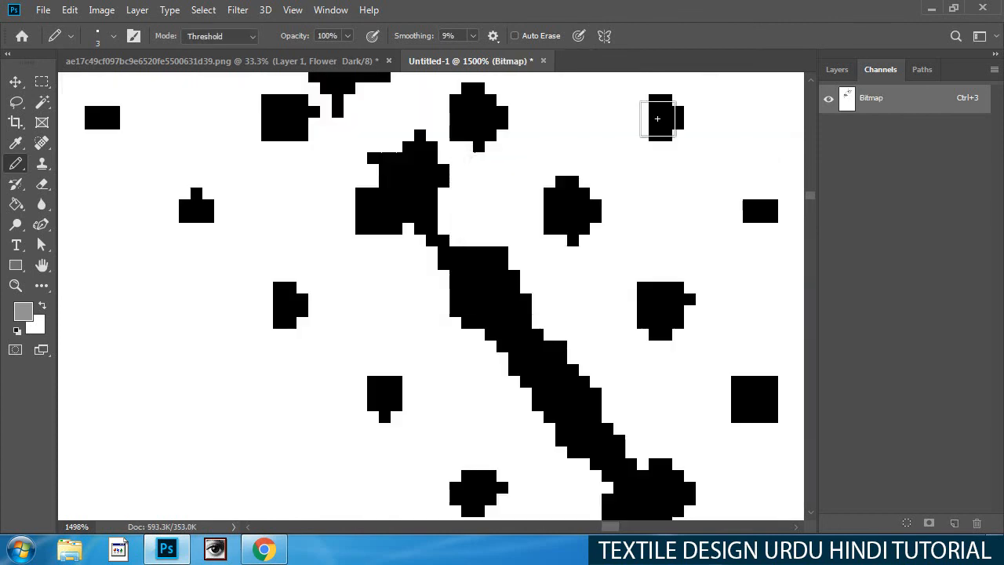
Compare the halftone dots with a 4 px Pencil outline and examine the dot pattern across the petals of both flowers.
{"action": "key", "text": "bracketright"}
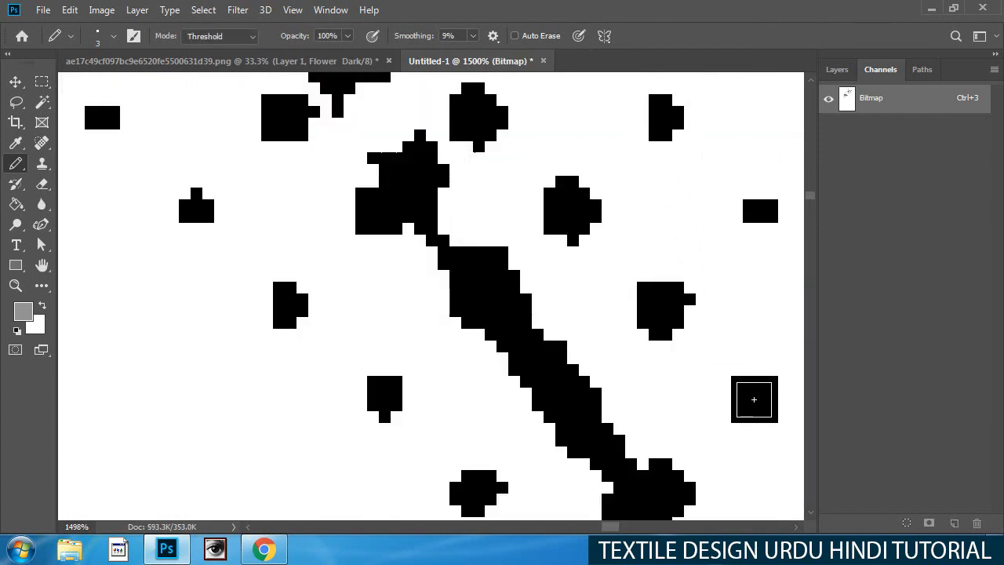
{"action": "left_click_drag", "start_coordinate": [753, 397], "coordinate": [601, 340]}
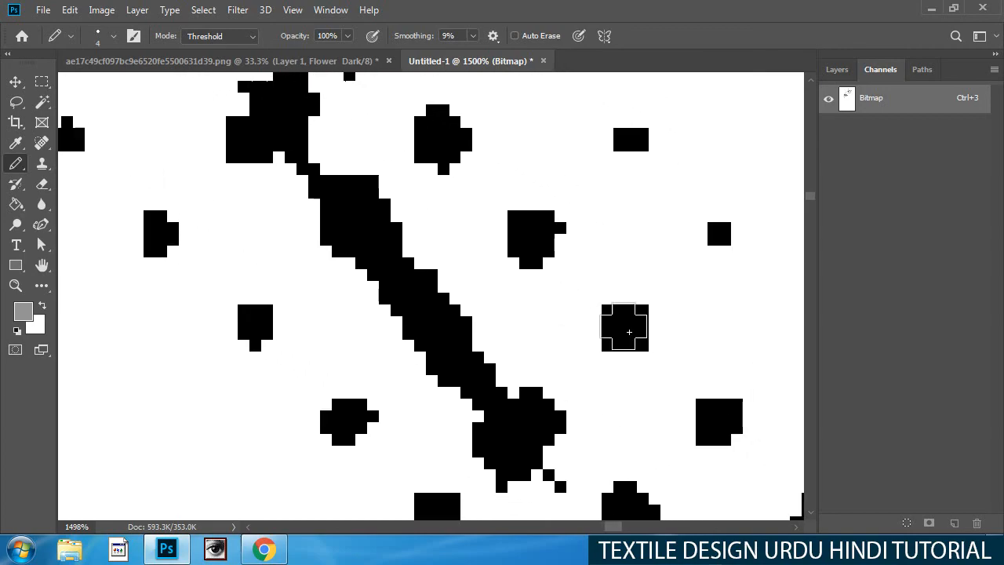
{"action": "key", "text": "ctrl+minus"}
{"action": "key", "text": "ctrl+minus"}
{"action": "key", "text": "ctrl+minus"}
{"action": "key", "text": "ctrl+minus"}
{"action": "key", "text": "ctrl+minus"}
{"action": "key", "text": "ctrl+minus"}
{"action": "key", "text": "ctrl+minus"}
{"action": "key", "text": "ctrl+minus"}
{"action": "key", "text": "ctrl+minus"}
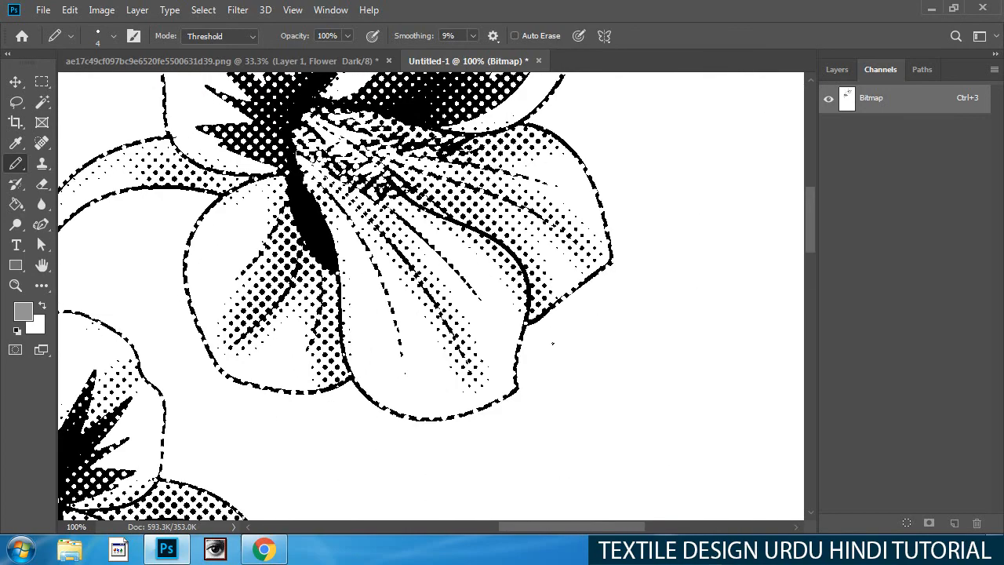
{"action": "left_click_drag", "start_coordinate": [360, 320], "coordinate": [446, 321]}
{"action": "left_click_drag", "start_coordinate": [377, 367], "coordinate": [322, 306]}
{"action": "left_click_drag", "start_coordinate": [560, 288], "coordinate": [667, 285]}
{"action": "left_click_drag", "start_coordinate": [614, 226], "coordinate": [544, 338]}
{"action": "left_click_drag", "start_coordinate": [549, 328], "coordinate": [491, 302]}
Undo the bitmap conversion and the earlier tonal adjustments on the grayscale flowers.
{"action": "key", "text": "ctrl+z"}
{"action": "key", "text": "ctrl+z"}
{"action": "key", "text": "ctrl+z"}
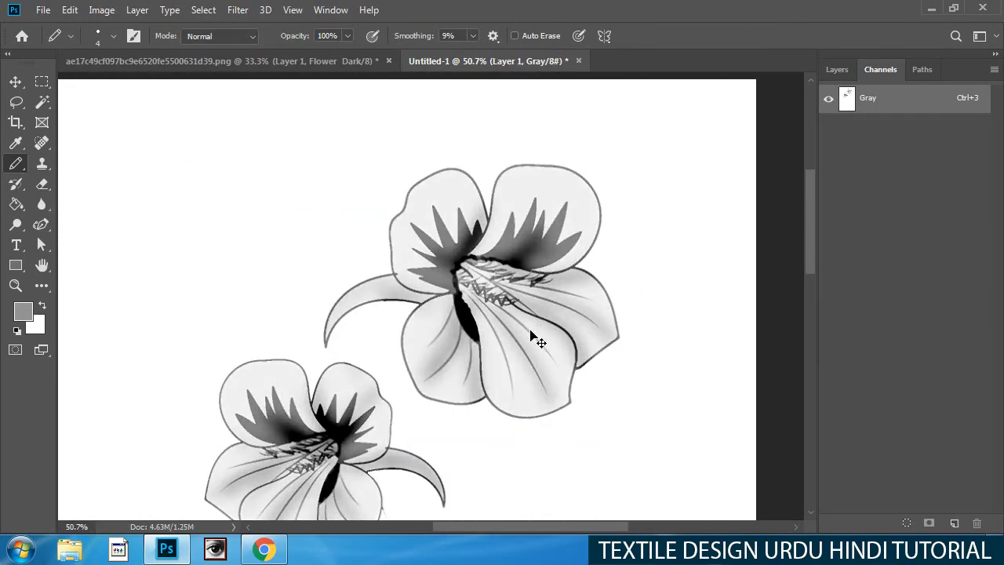
Darken the flowers' midtones with Curves by mapping input 39% to output 58%.
{"action": "key", "text": "i"}
{"action": "key", "text": "ctrl+m"}
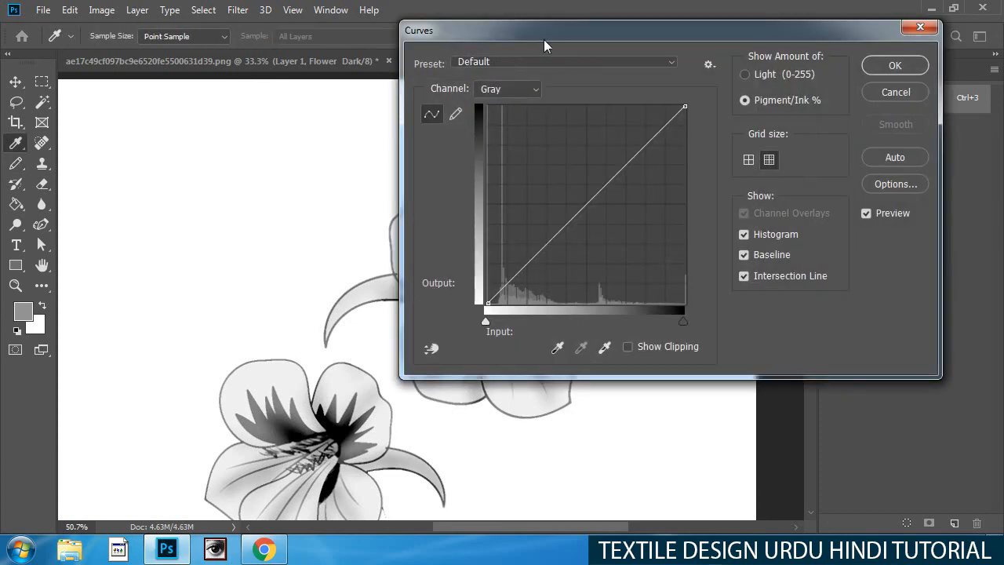
{"action": "left_click_drag", "start_coordinate": [544, 40], "coordinate": [718, 53]}
{"action": "mouse_move", "coordinate": [785, 216]}
{"action": "left_mouse_down"}
{"action": "mouse_move", "coordinate": [798, 220]}
{"action": "mouse_move", "coordinate": [772, 204]}
{"action": "left_mouse_up"}
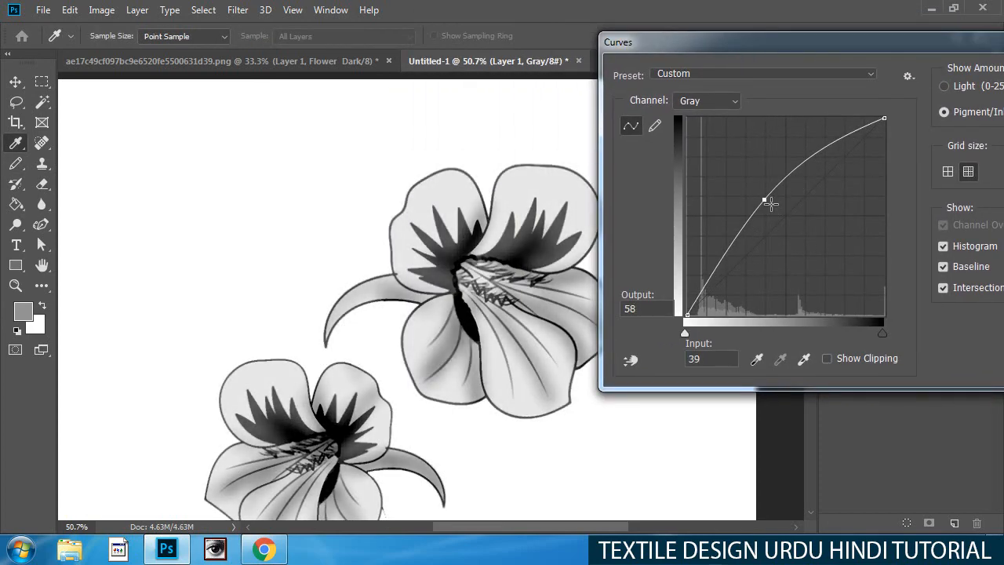
{"action": "key", "text": "Return"}
{"action": "key", "text": "b"}
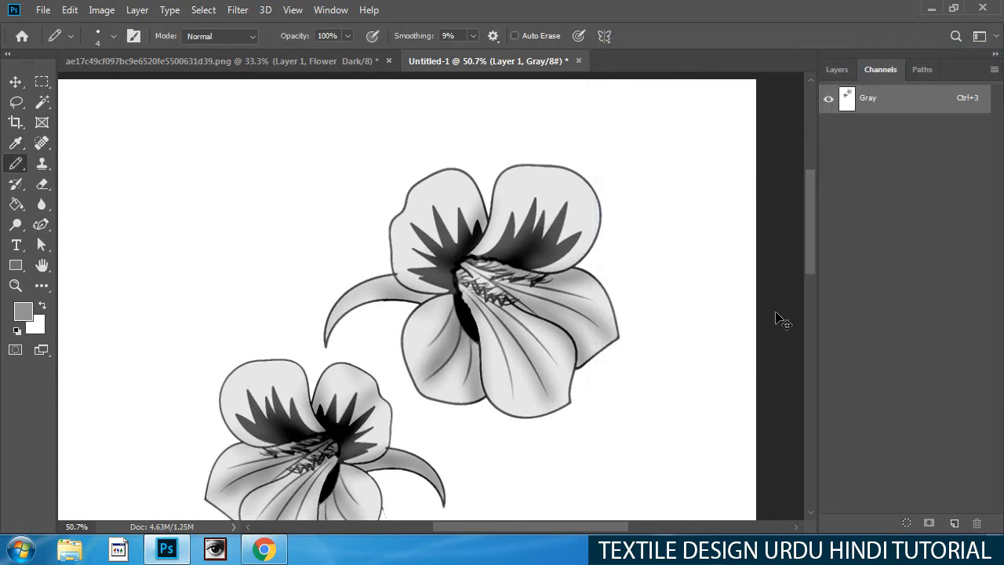
Strengthen the flowers' contrast with Curves by pulling the black point inward and setting the white point input to about 6%.
{"action": "key", "text": "ctrl+m"}
{"action": "left_click_drag", "start_coordinate": [419, 45], "coordinate": [769, 60]}
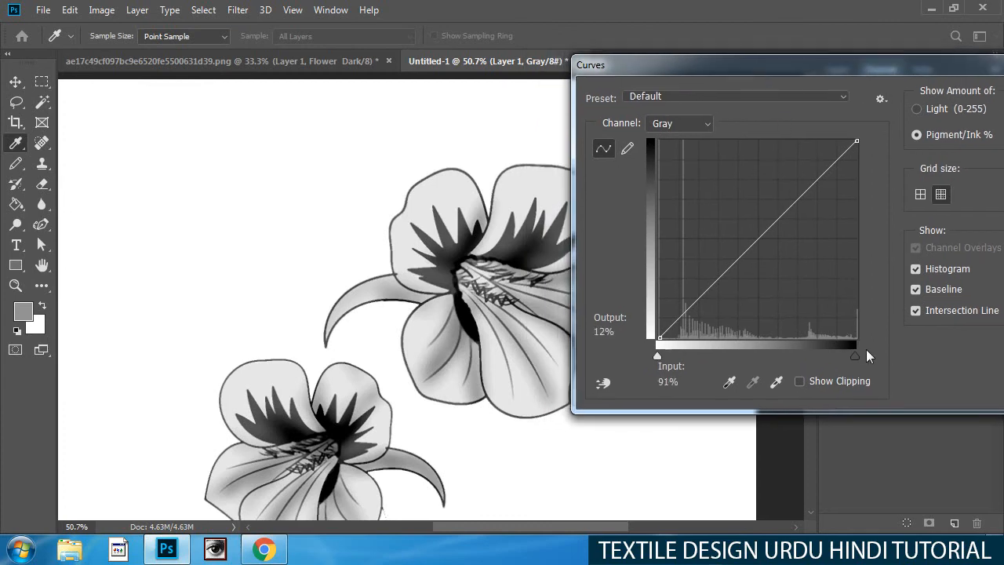
{"action": "left_click_drag", "start_coordinate": [855, 358], "coordinate": [822, 357]}
{"action": "left_click_drag", "start_coordinate": [659, 355], "coordinate": [669, 355]}
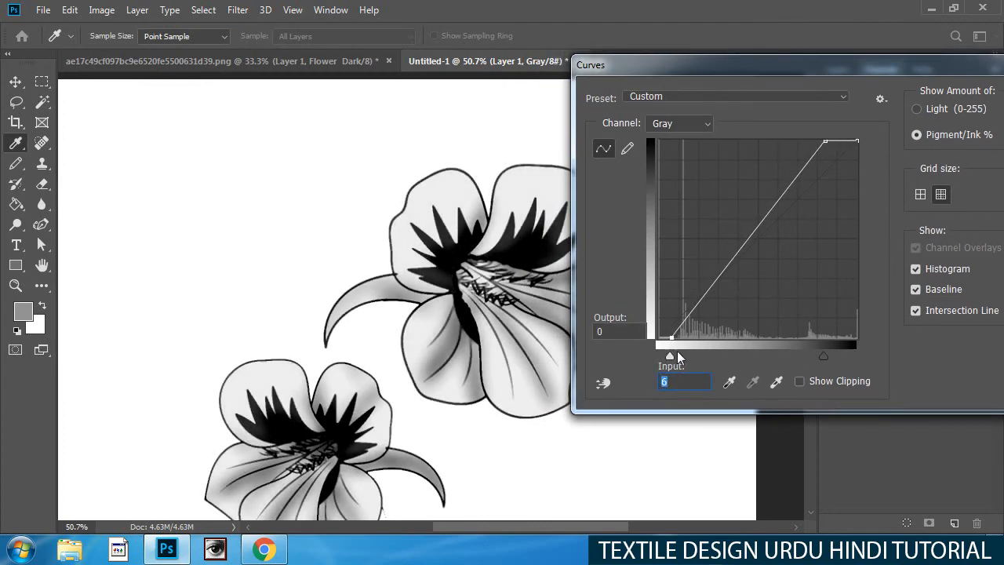
{"action": "key", "text": "Return"}
Flatten the layers and convert the adjusted flower document to a halftone-screen bitmap, reusing the previous conversion settings.
{"action": "key", "text": "alt+i"}
{"action": "key", "text": "m"}
{"action": "key", "text": "b"}
{"action": "key", "text": "Return"}
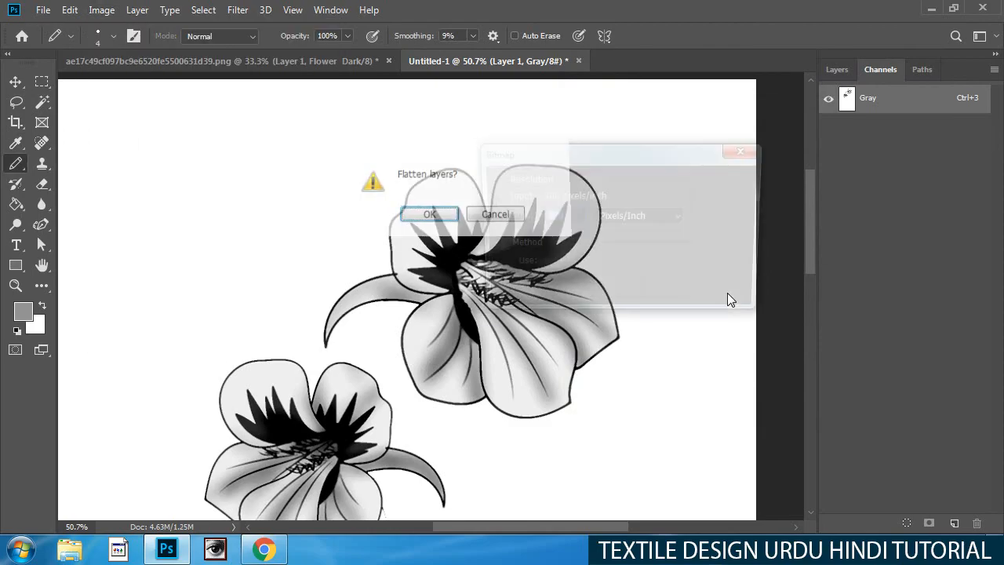
{"action": "key", "text": "Return"}
{"action": "key", "text": "Return"}
Inspect the petal halftone dots up close against 5 to 6 px Pencil outlines and review the whole flower pattern.
{"action": "scroll", "coordinate": [488, 319], "scroll_direction": "up", "scroll_amount": 8}
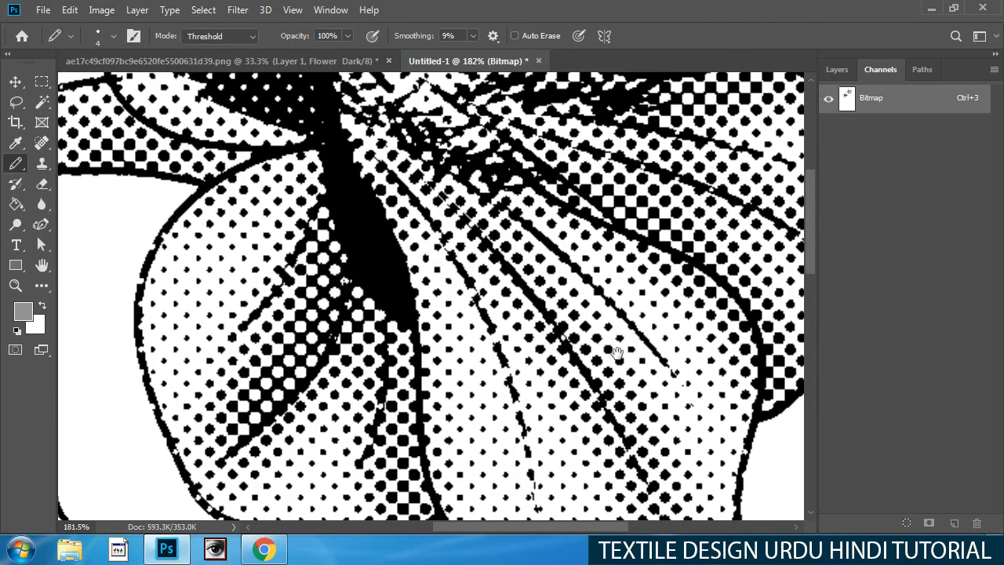
{"action": "scroll", "coordinate": [521, 337], "scroll_direction": "up", "scroll_amount": 2}
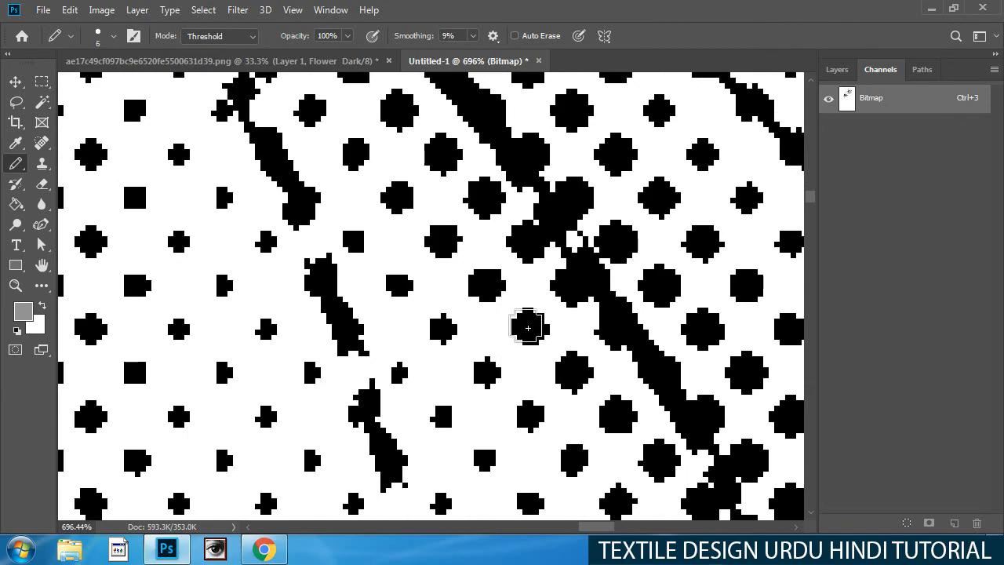
{"action": "scroll", "coordinate": [531, 333], "scroll_direction": "down", "scroll_amount": 6}
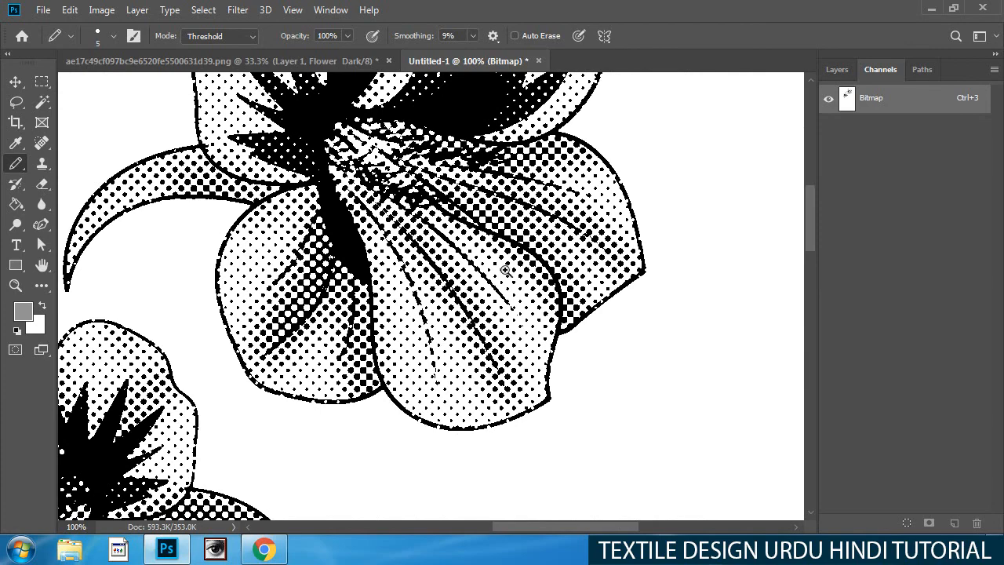
{"action": "scroll", "coordinate": [505, 270], "scroll_direction": "down", "scroll_amount": 3}
{"action": "key", "text": "ctrl+Tab"}
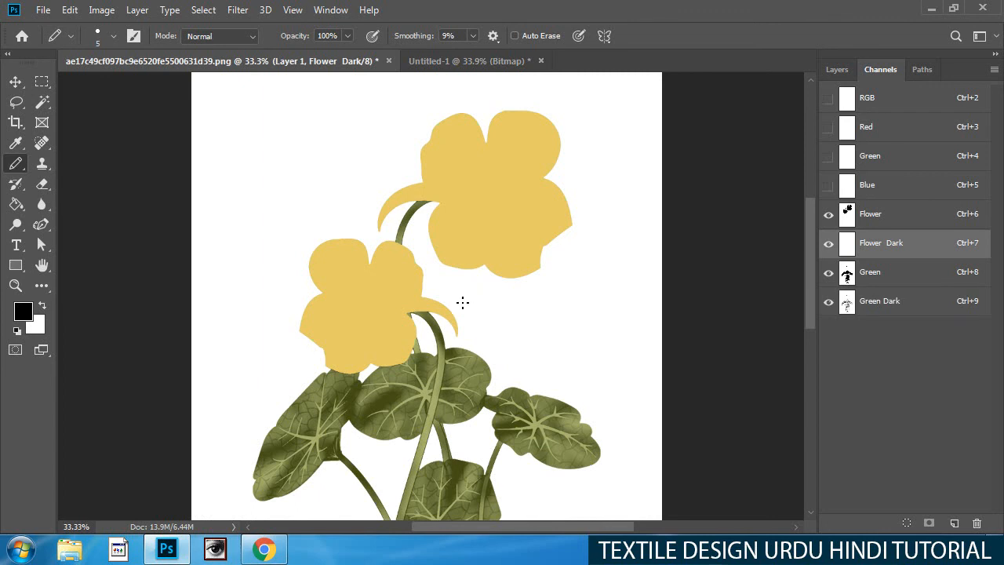
{"action": "key", "text": "ctrl+Tab"}
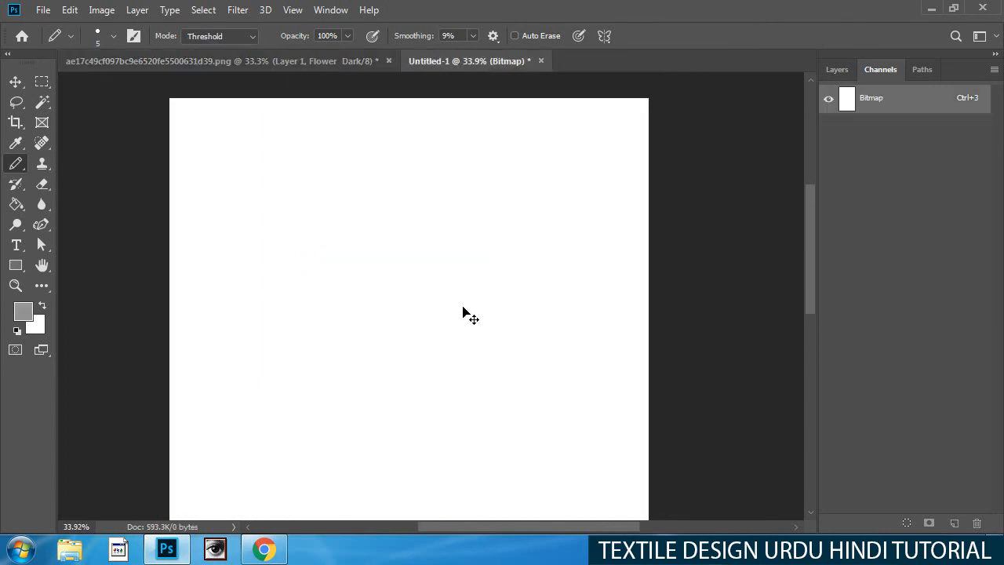
{"action": "key", "text": "ctrl+z"}
{"action": "key", "text": "ctrl+x"}
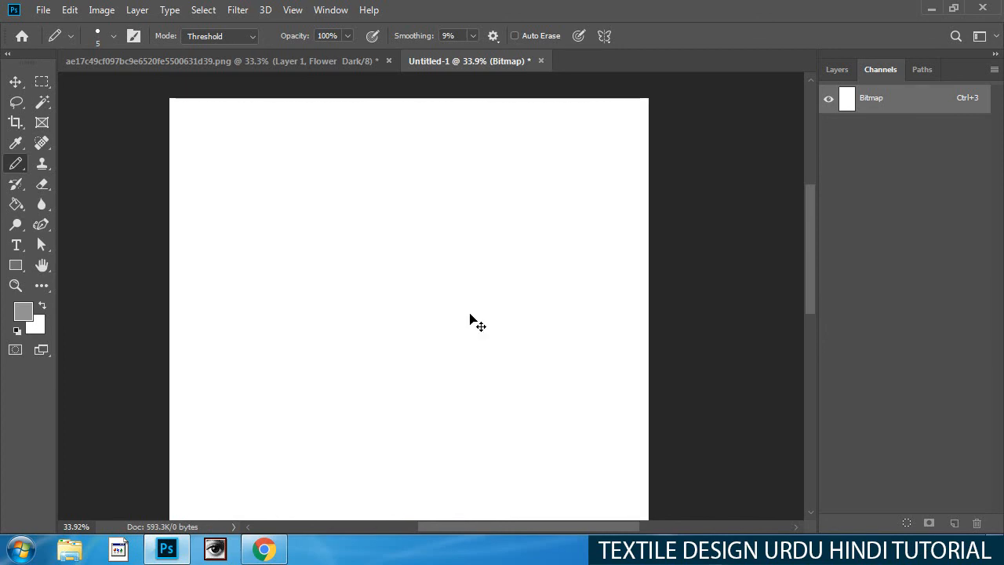
{"action": "key", "text": "ctrl+v"}
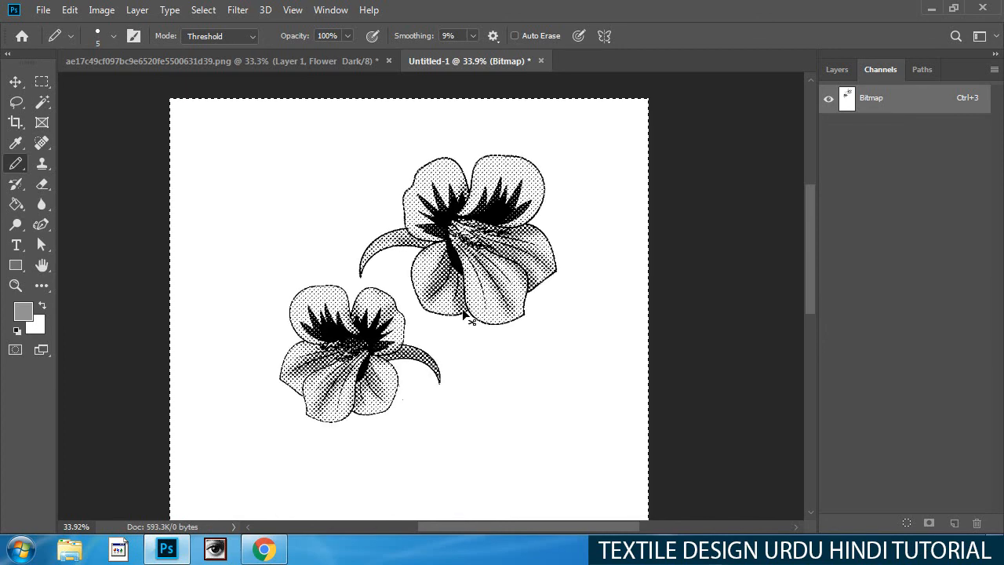
Cut the selected halftone flowers from Untitled-1, paste them into the nasturtium file's Flower Dark channel and deselect.
{"action": "key", "text": "ctrl+x"}
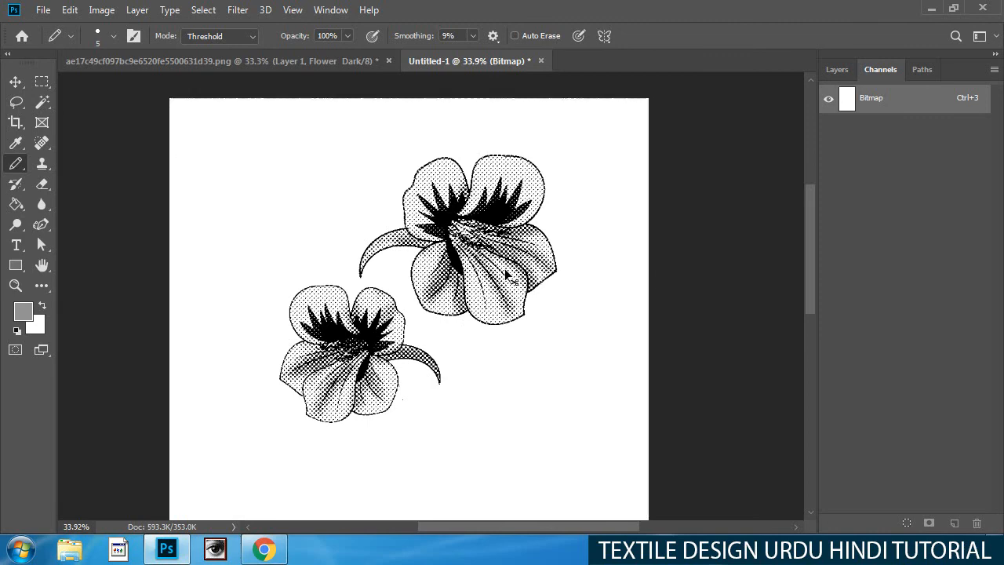
{"action": "key", "text": "ctrl+Tab"}
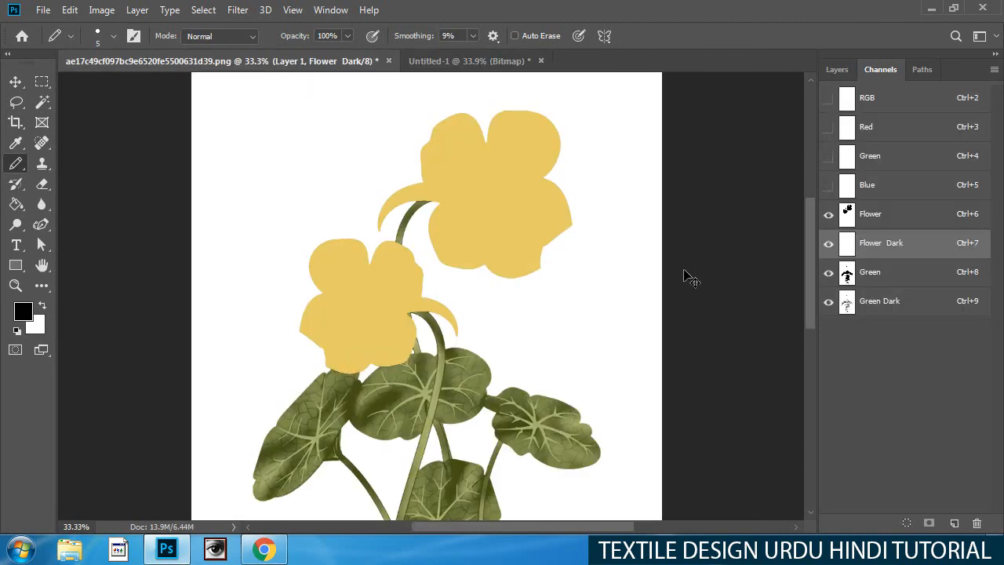
{"action": "key", "text": "ctrl+v"}
{"action": "scroll", "coordinate": [528, 258], "scroll_direction": "down", "scroll_amount": 2}
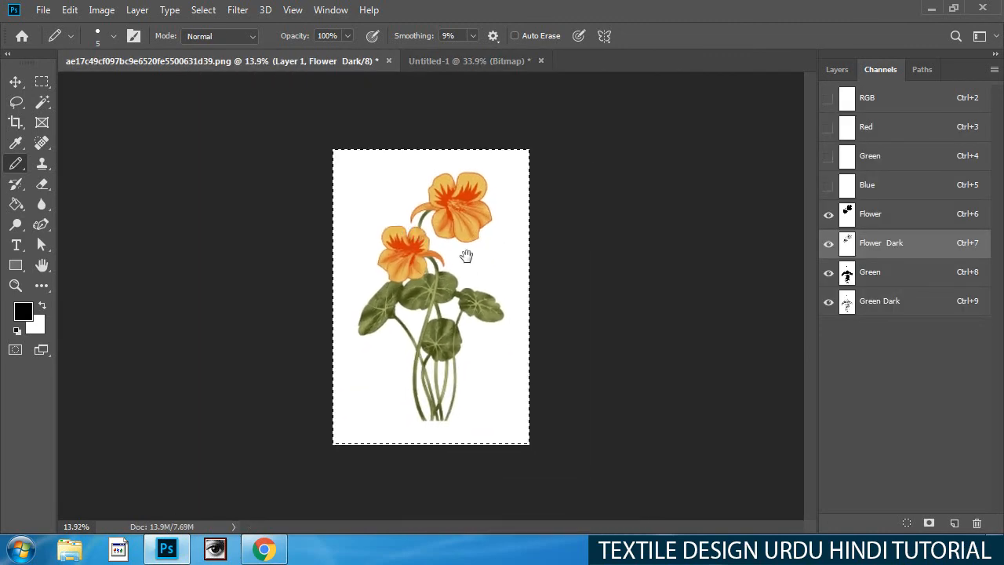
{"action": "key", "text": "ctrl+d"}
{"action": "scroll", "coordinate": [459, 298], "scroll_direction": "up", "scroll_amount": 2}
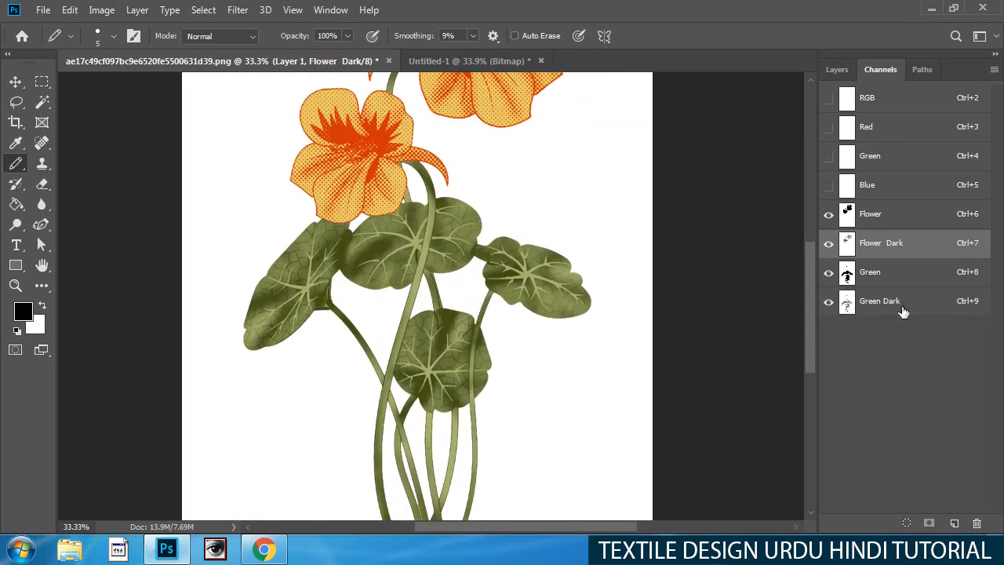
Cut the entire contents of the Green Dark channel, leaving the channel empty.
{"action": "left_click", "coordinate": [895, 306]}
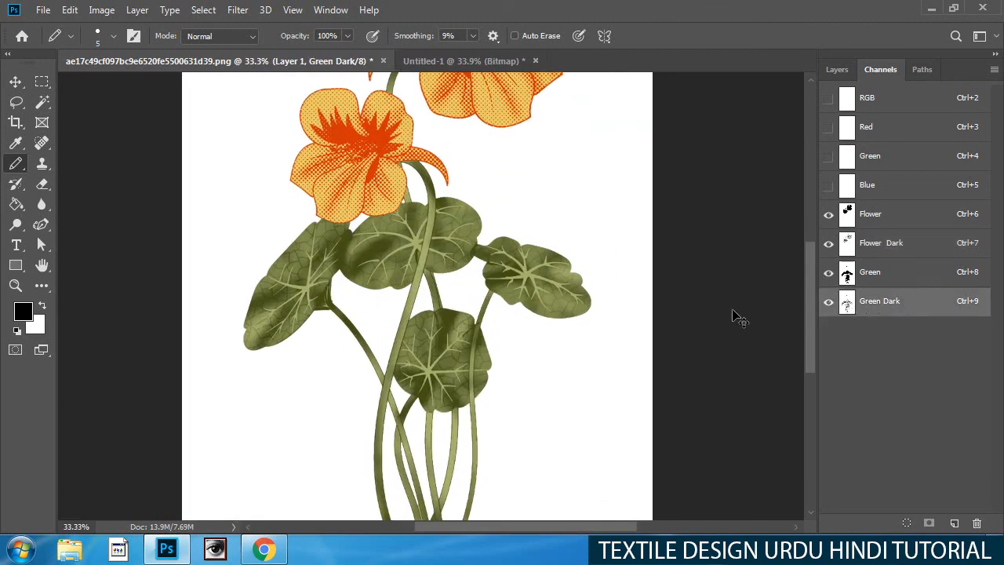
{"action": "key", "text": "ctrl+a"}
{"action": "key", "text": "Delete"}
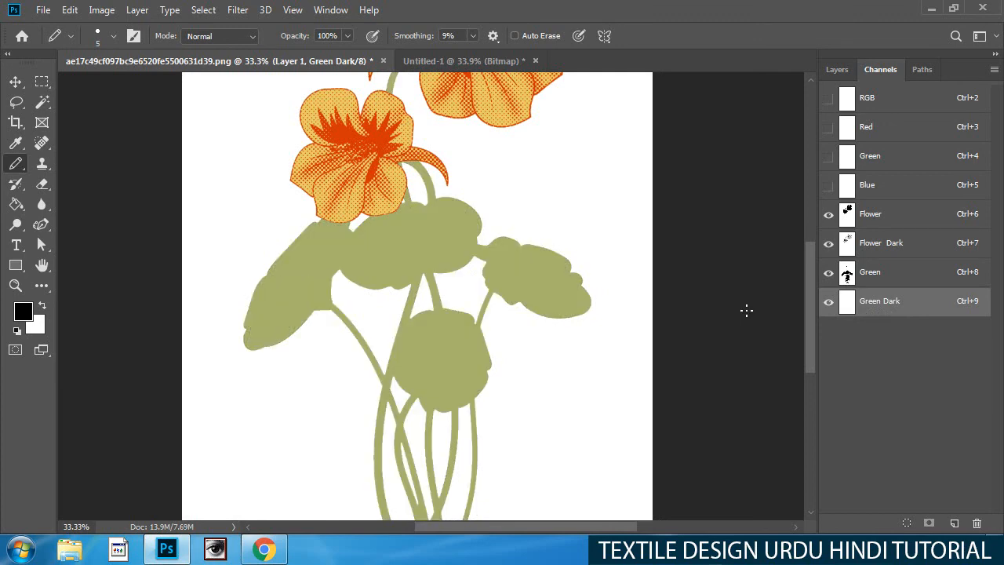
Create a new 1800 x 2700 pixel, 300 pixels/inch 8-bit grayscale document and paste the dark leaf shading into it.
{"action": "key", "text": "ctrl+n"}
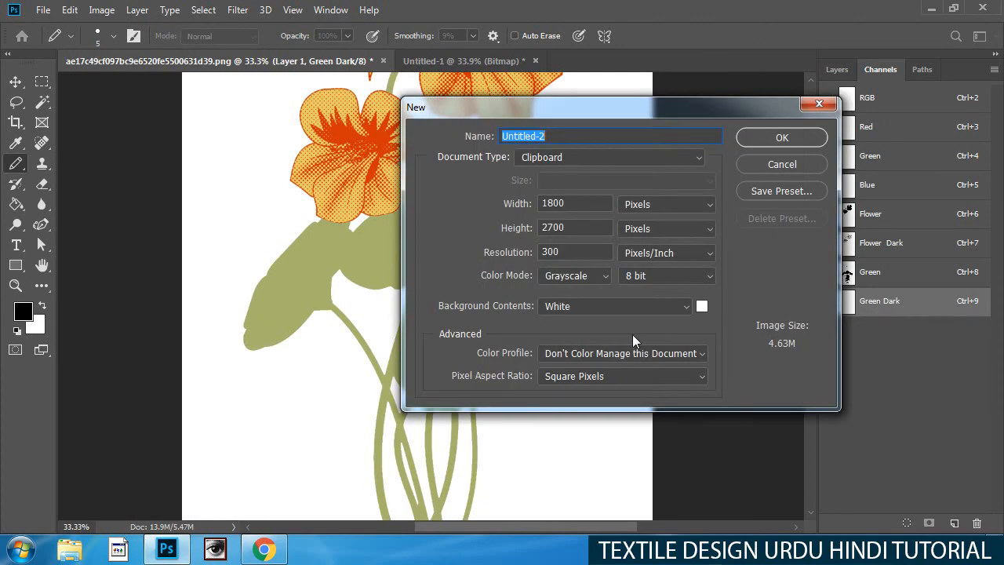
{"action": "key", "text": "Return"}
{"action": "key", "text": "ctrl+v"}
{"action": "key", "text": "ctrl+plus"}
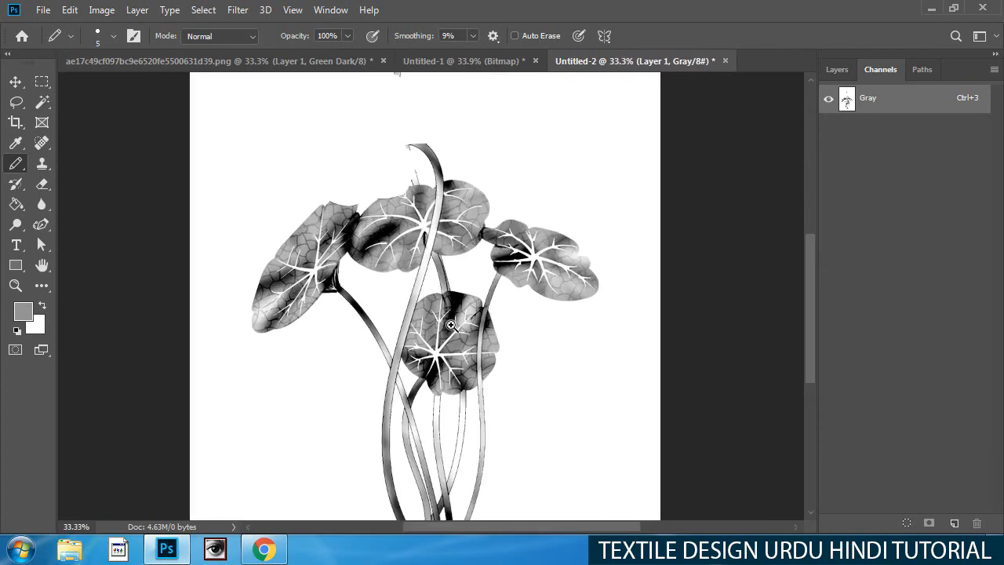
Strengthen the leaf shading's contrast with Curves, pulling the light endpoint inward and moving the dark endpoint to input 82.
{"action": "scroll", "coordinate": [451, 324], "scroll_direction": "down", "scroll_amount": 2}
{"action": "key", "text": "i"}
{"action": "key", "text": "ctrl+m"}
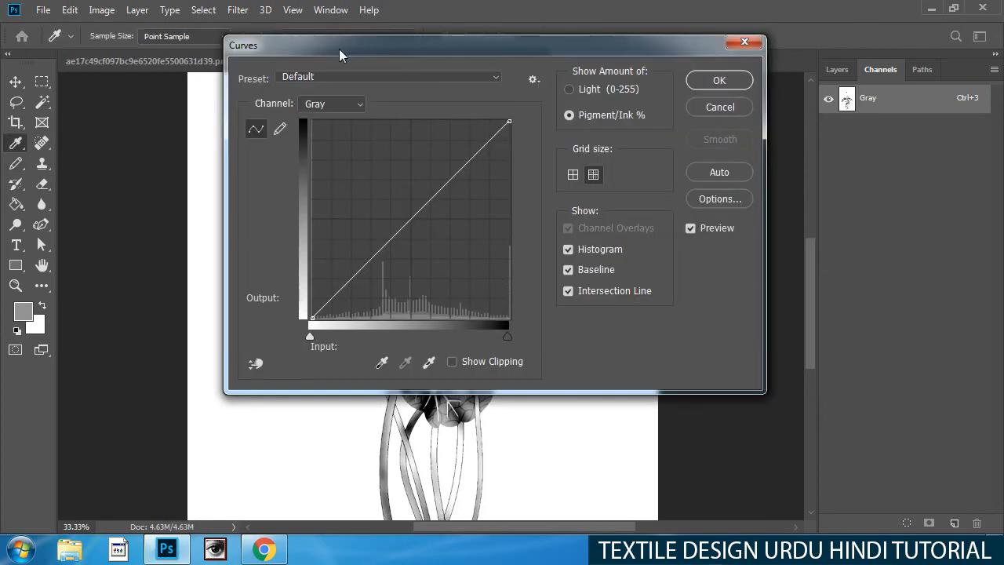
{"action": "left_click_drag", "start_coordinate": [339, 49], "coordinate": [637, 54]}
{"action": "left_click_drag", "start_coordinate": [608, 323], "coordinate": [648, 324]}
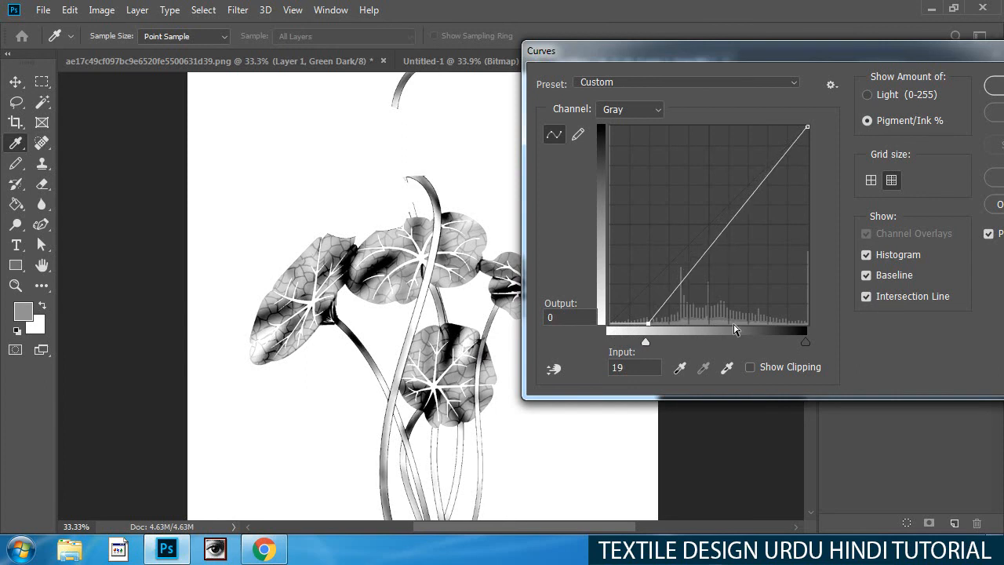
{"action": "left_click_drag", "start_coordinate": [807, 336], "coordinate": [772, 342]}
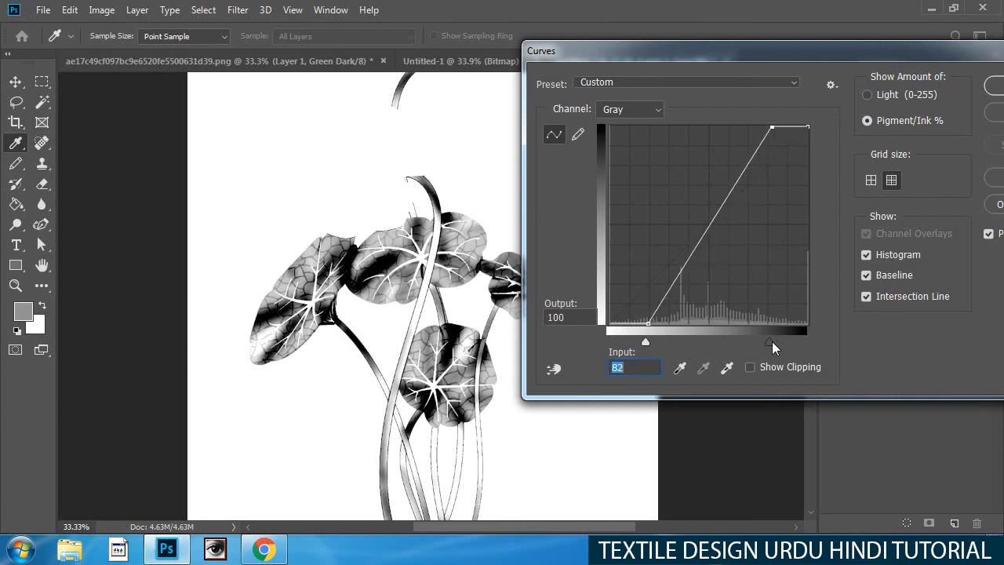
{"action": "left_click", "coordinate": [648, 324]}
{"action": "left_click_drag", "start_coordinate": [648, 324], "coordinate": [655, 324]}
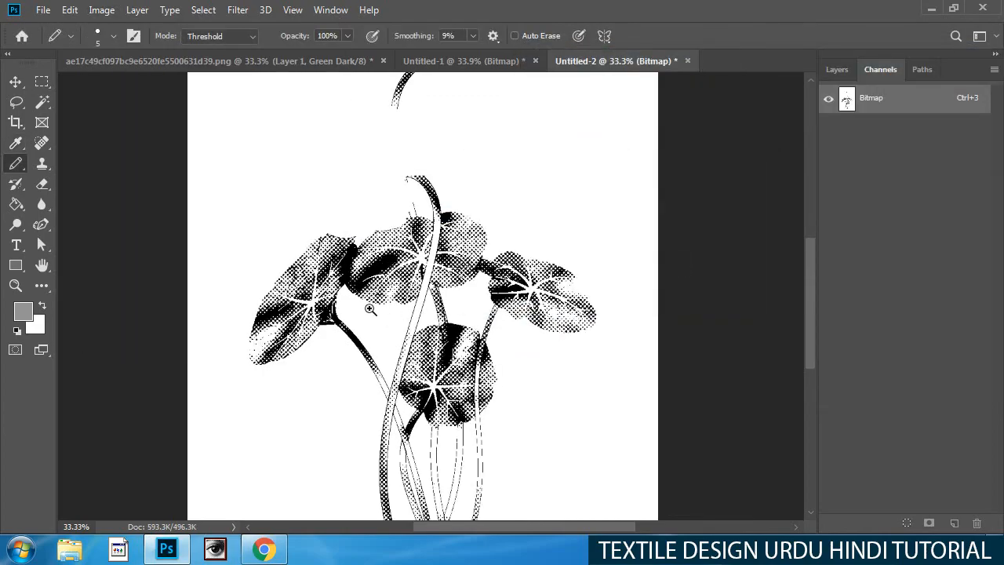
Inspect the halftone dots on the leaves up close and undo the bitmap conversion.
{"action": "scroll", "coordinate": [371, 310], "scroll_direction": "up", "scroll_amount": 6}
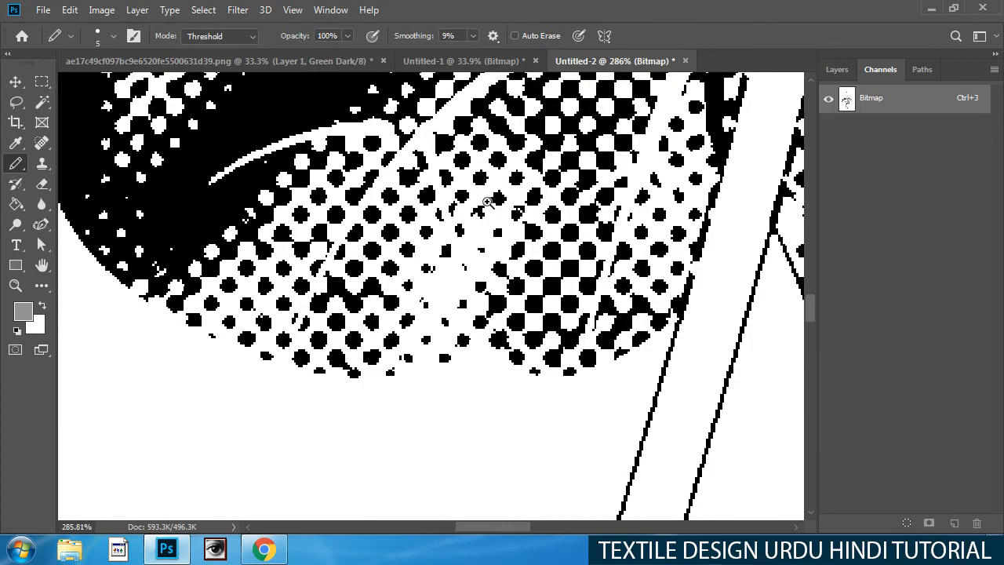
{"action": "left_click_drag", "start_coordinate": [487, 202], "coordinate": [452, 235]}
{"action": "left_click_drag", "start_coordinate": [509, 392], "coordinate": [495, 280]}
{"action": "left_click_drag", "start_coordinate": [493, 188], "coordinate": [457, 337]}
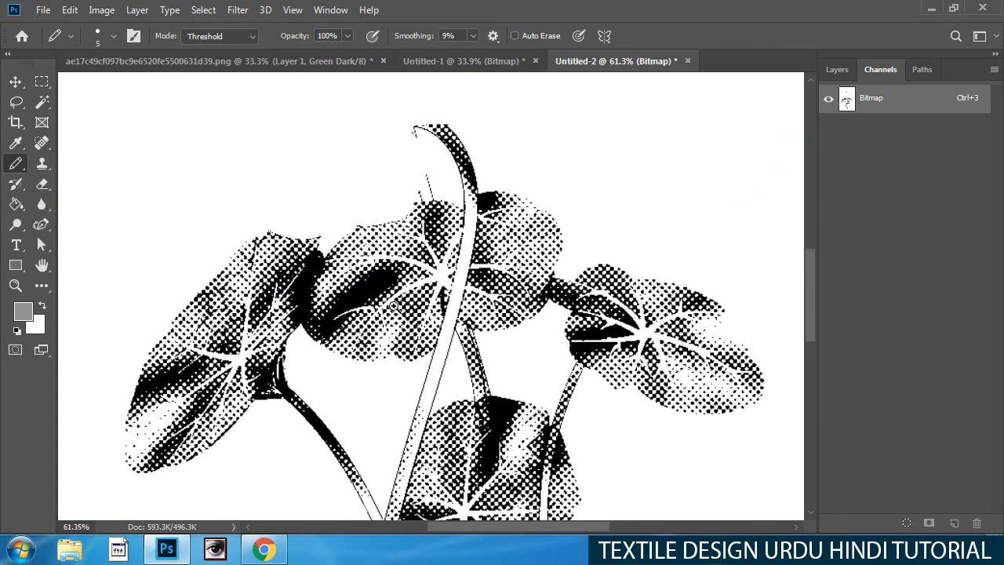
{"action": "scroll", "coordinate": [395, 306], "scroll_direction": "up", "scroll_amount": 4}
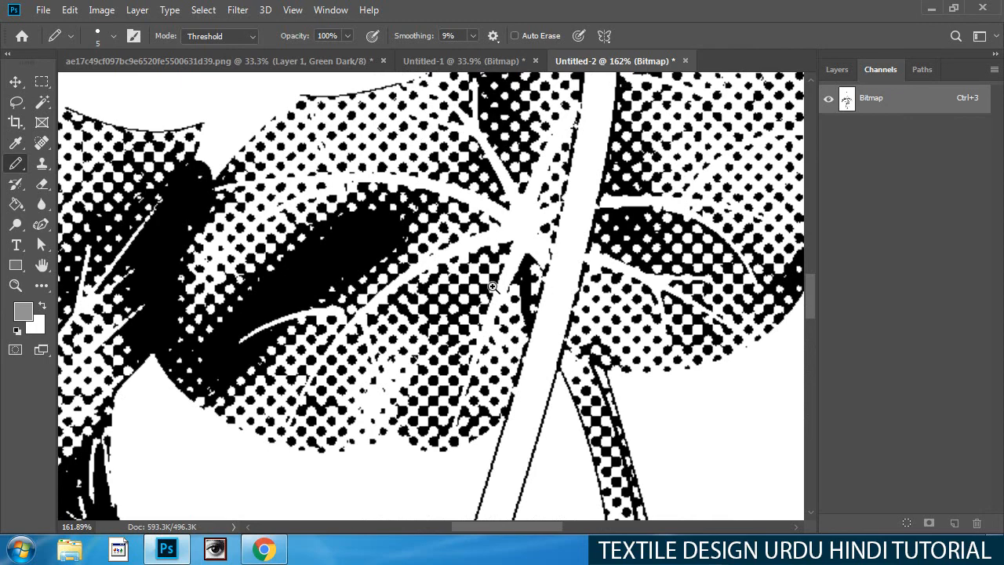
{"action": "scroll", "coordinate": [493, 287], "scroll_direction": "down", "scroll_amount": 5}
{"action": "key", "text": "ctrl+z"}
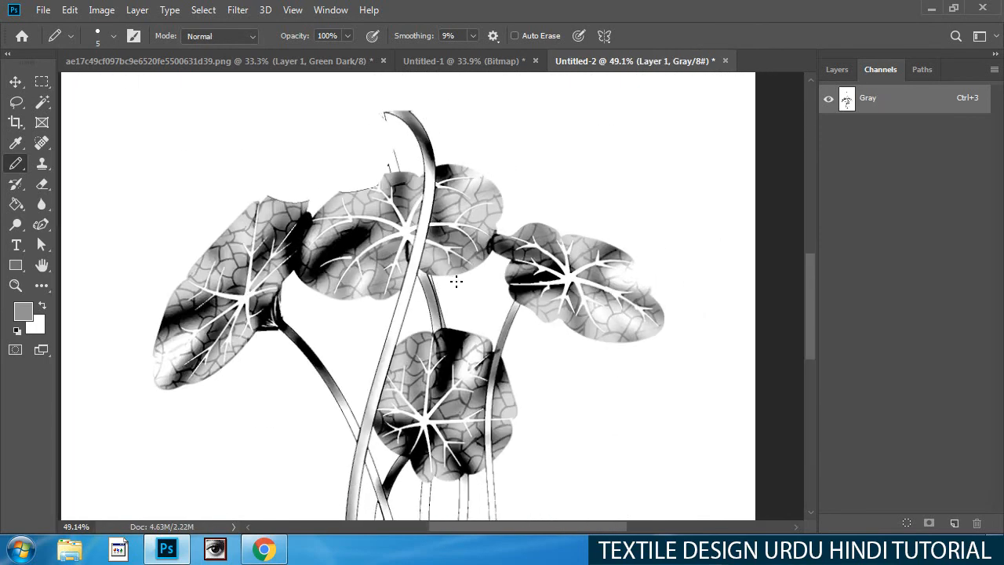
Lighten the darkest leaf areas with Levels by setting the black output level to 50.
{"action": "key", "text": "ctrl+l"}
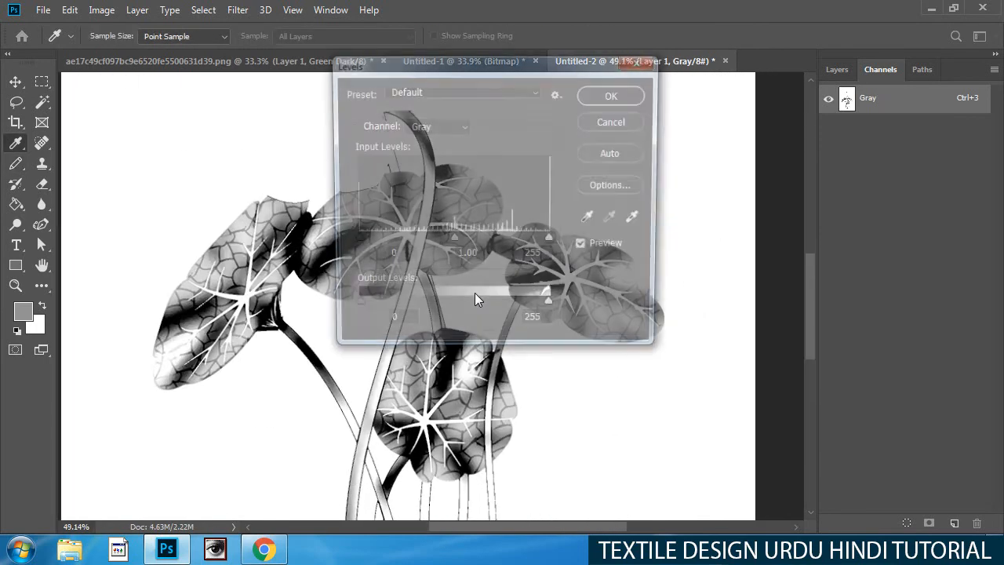
{"action": "left_click_drag", "start_coordinate": [384, 61], "coordinate": [569, 52]}
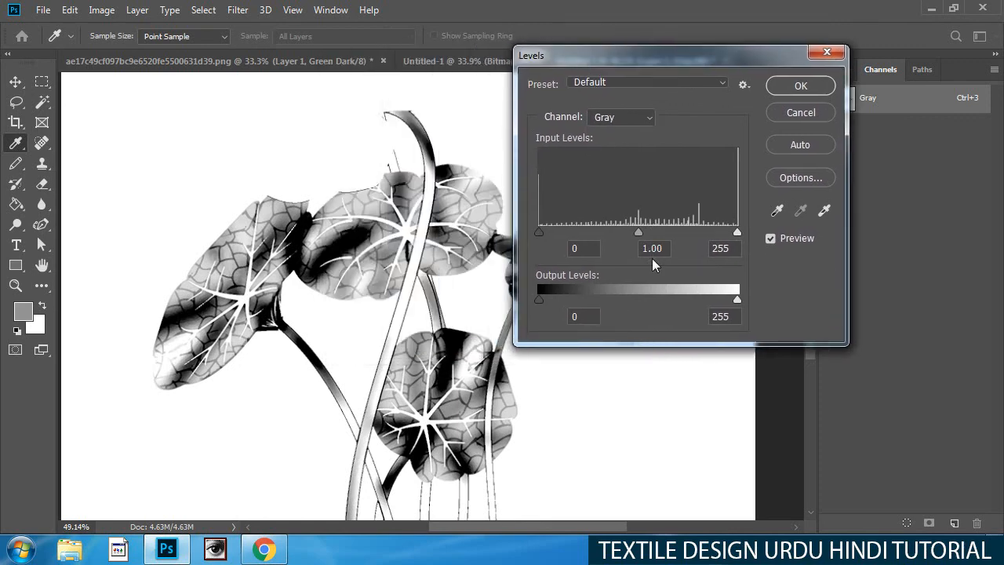
{"action": "type", "text": "50"}
{"action": "key", "text": "Return"}
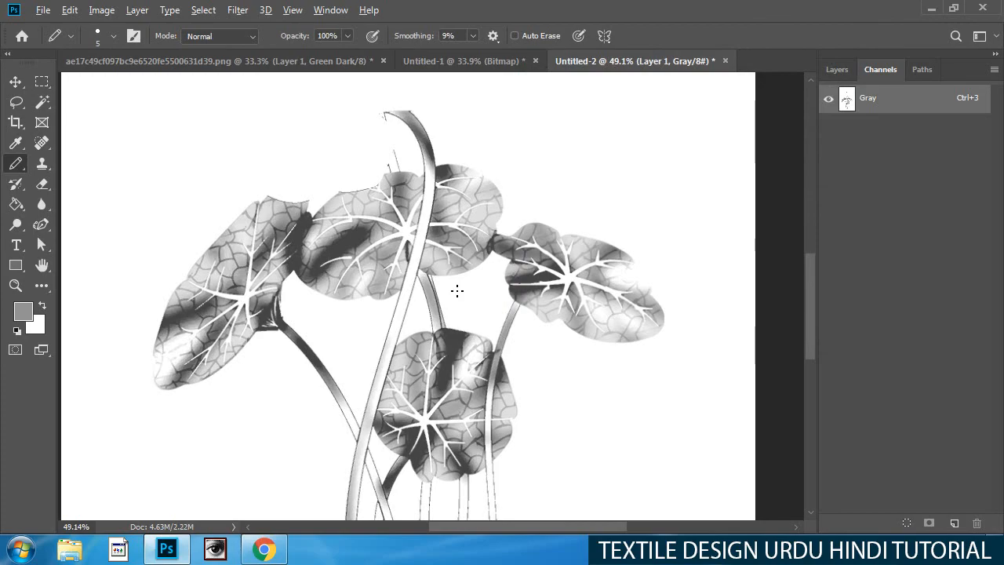
Convert the leaf shading to a bitmap halftone screen at 25 lines/inch, 45 degrees, Round shape, and inspect its dots up close.
{"action": "key", "text": "alt+i"}
{"action": "key", "text": "m"}
{"action": "key", "text": "b"}
{"action": "key", "text": "Return"}
{"action": "key", "text": "Return"}
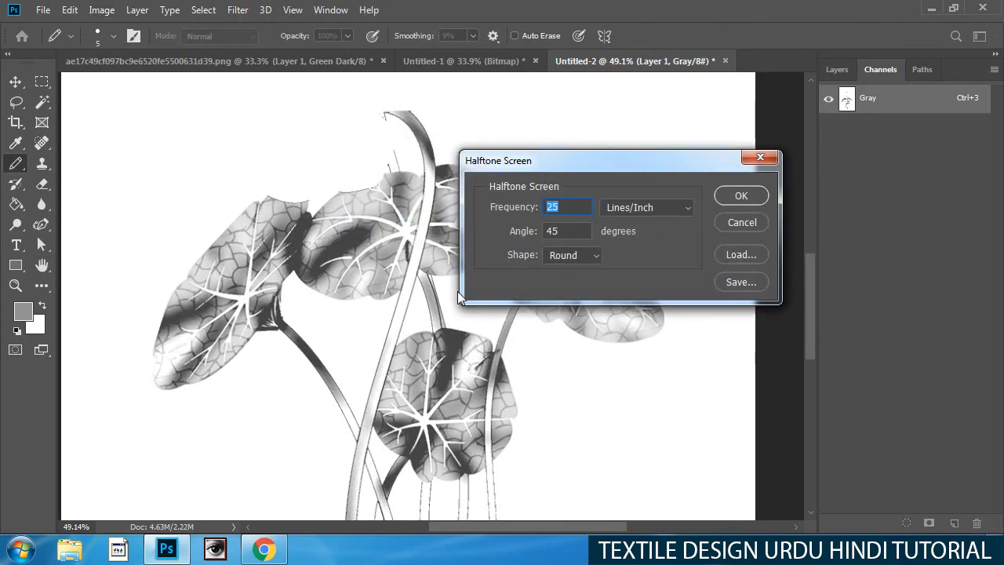
{"action": "key", "text": "Return"}
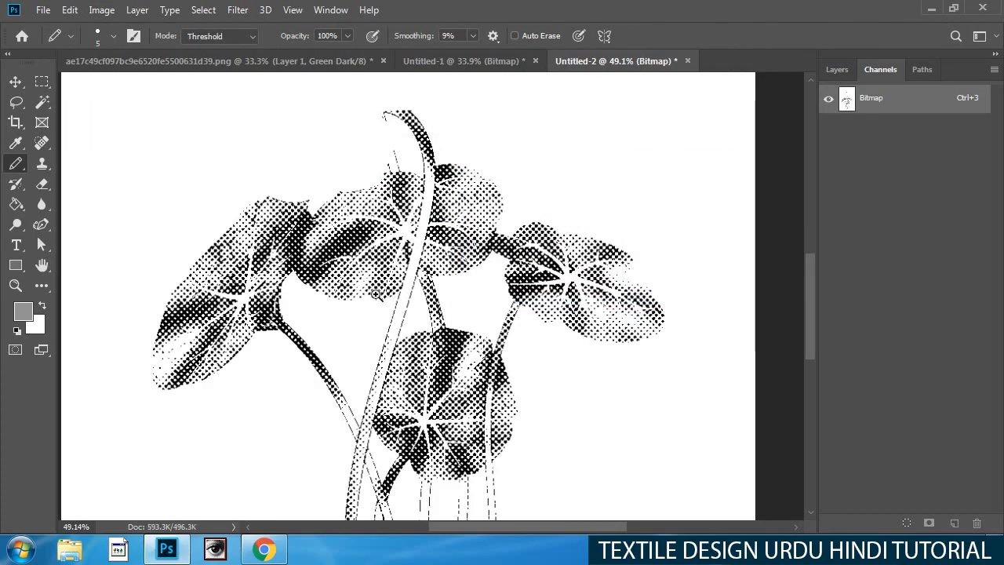
{"action": "left_click_drag", "start_coordinate": [389, 275], "coordinate": [408, 250]}
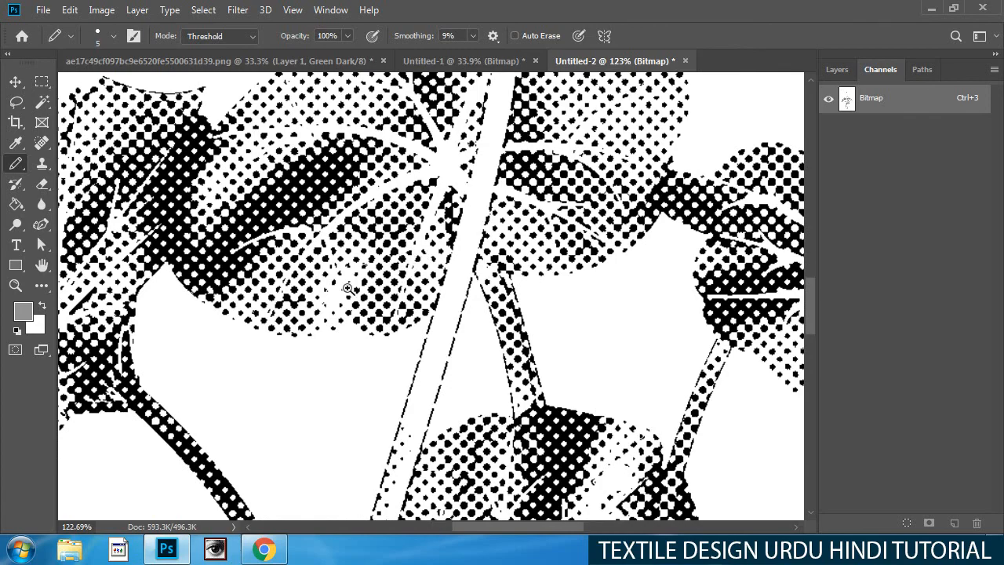
{"action": "left_click_drag", "start_coordinate": [348, 288], "coordinate": [396, 330]}
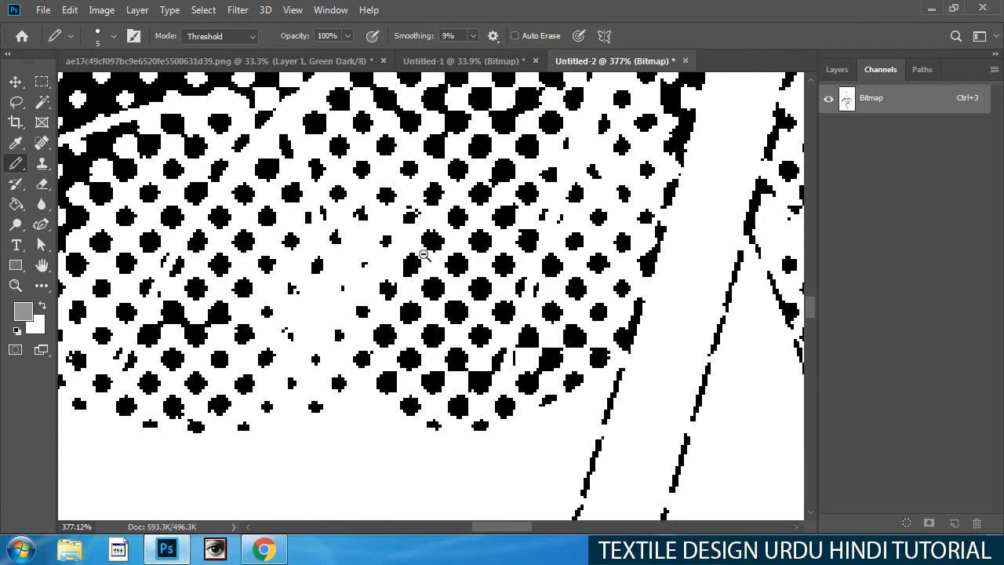
{"action": "left_click_drag", "start_coordinate": [424, 255], "coordinate": [405, 265]}
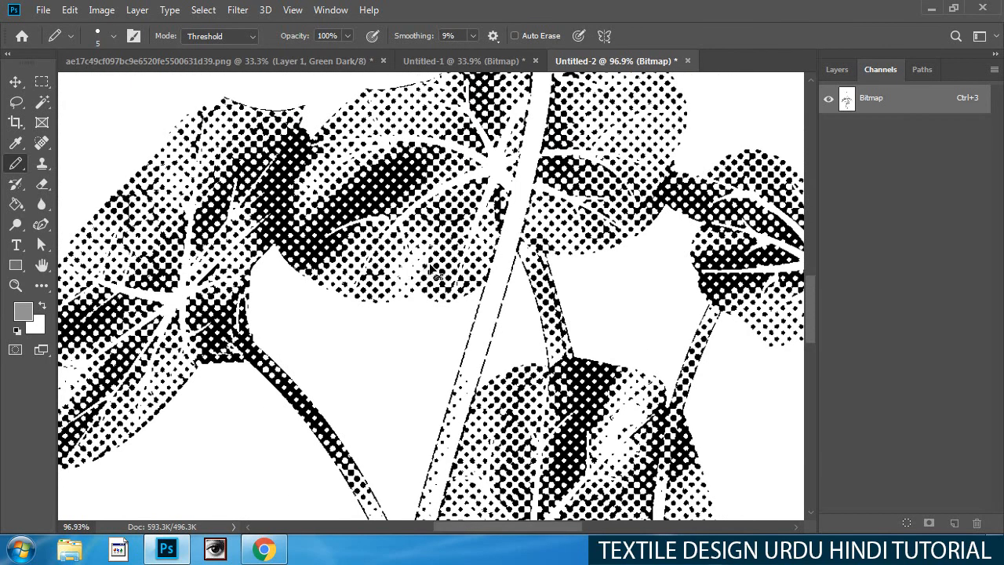
Transfer the leaf halftone from Untitled-2 into the nasturtium file's Green Dark channel and deselect.
{"action": "key", "text": "ctrl+Tab"}
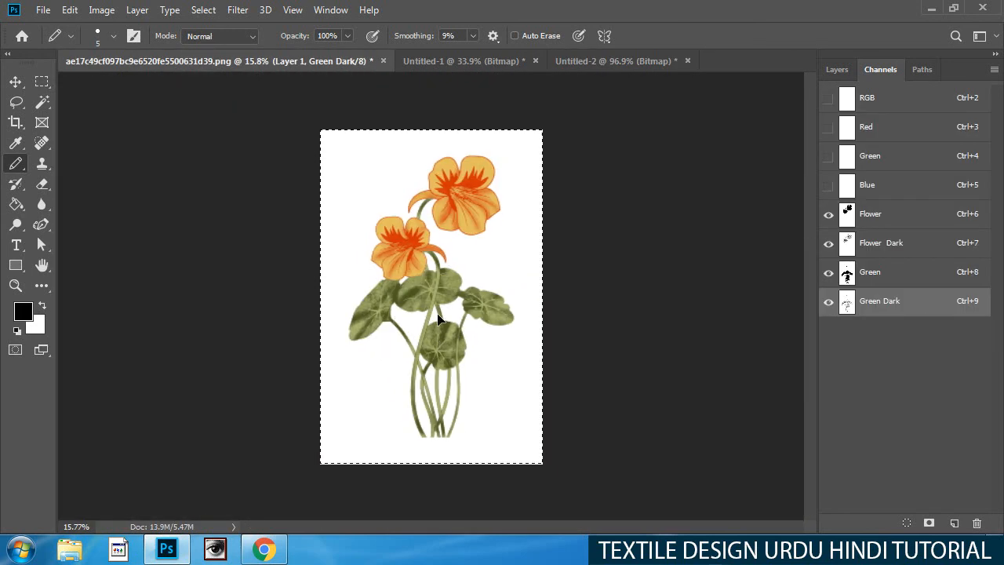
{"action": "key", "text": "ctrl+d"}
{"action": "mouse_move", "coordinate": [438, 325]}
{"action": "left_mouse_down"}
{"action": "mouse_move", "coordinate": [448, 329]}
{"action": "mouse_move", "coordinate": [421, 316]}
{"action": "mouse_move", "coordinate": [468, 309]}
{"action": "mouse_move", "coordinate": [448, 316]}
{"action": "left_mouse_up"}
Thicken the leaf halftone by loading the Green Dark channel as a selection, expanding it by 1 pixel, filling it and deselecting.
{"action": "left_click", "coordinate": [940, 307], "text": "ctrl"}
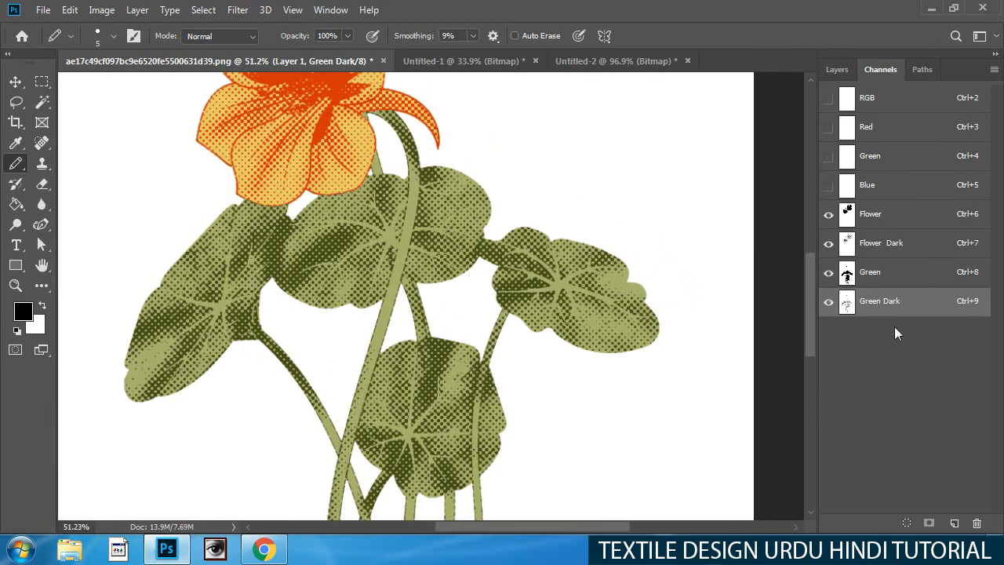
{"action": "left_click", "coordinate": [941, 302], "text": "ctrl"}
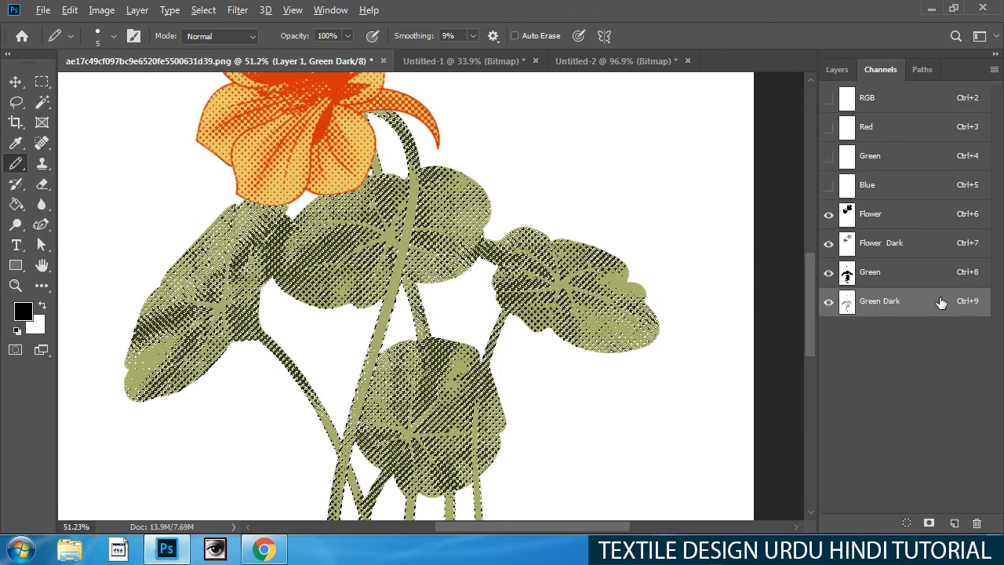
{"action": "key", "text": "alt+s"}
{"action": "key", "text": "m"}
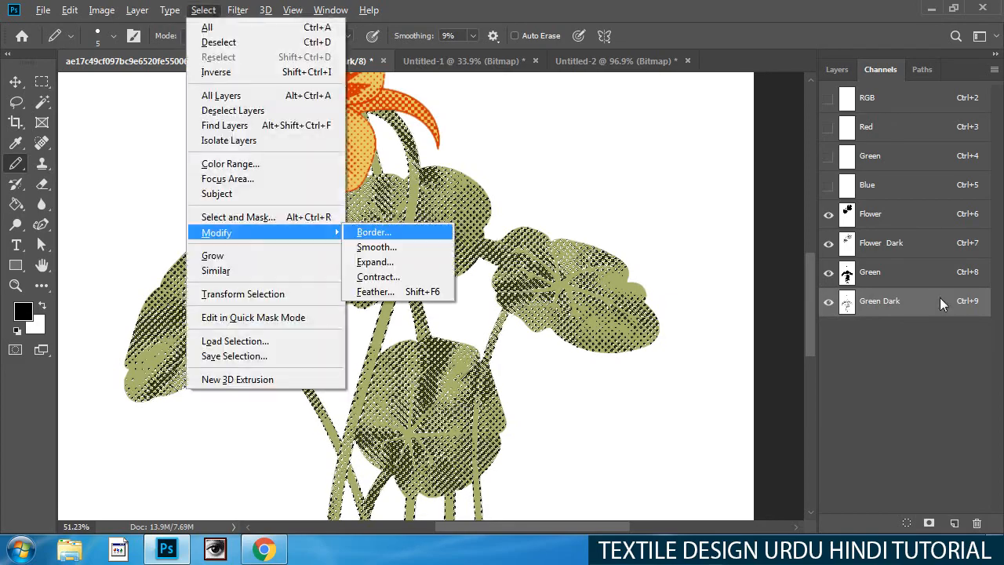
{"action": "key", "text": "e"}
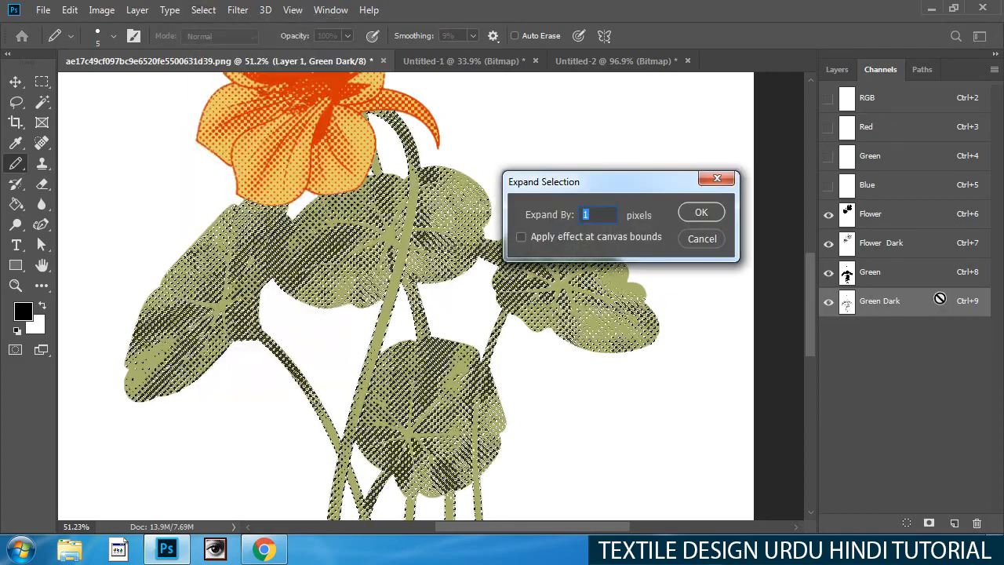
{"action": "key", "text": "Return"}
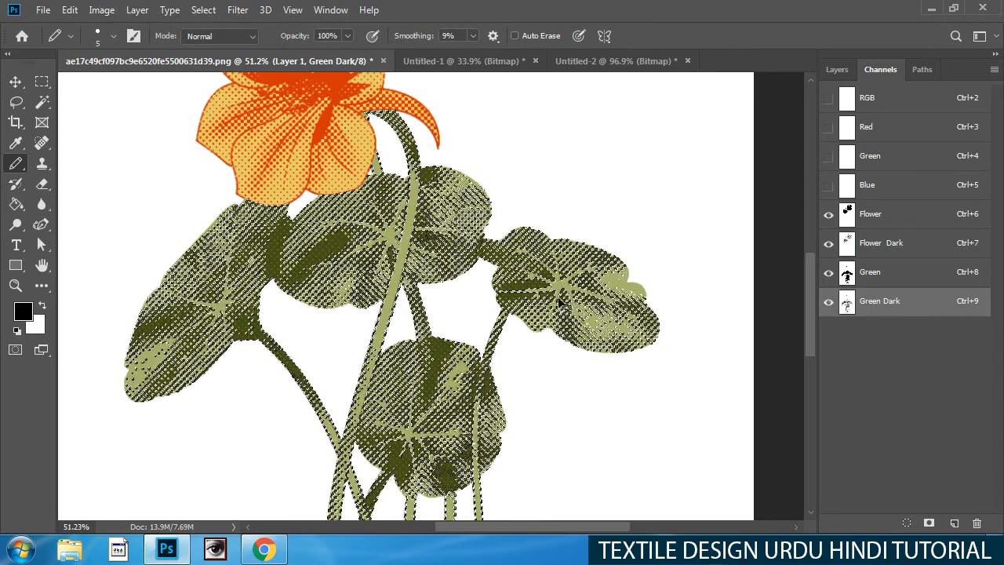
{"action": "key", "text": "ctrl+d"}
{"action": "left_click", "coordinate": [475, 330], "text": "alt"}
{"action": "left_click", "coordinate": [475, 330], "text": "alt"}
{"action": "left_click", "coordinate": [479, 332], "text": "alt"}
{"action": "left_click", "coordinate": [480, 332], "text": "alt"}
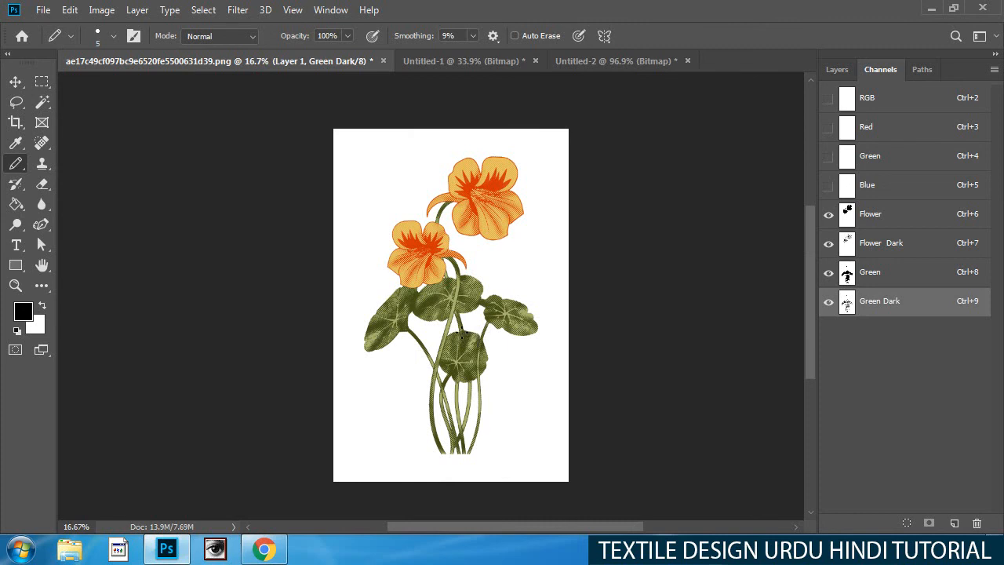
Load the Flower Dark channel as a selection, expand it by 1 pixel and fill it to thicken the flower halftone.
{"action": "left_click", "coordinate": [925, 249]}
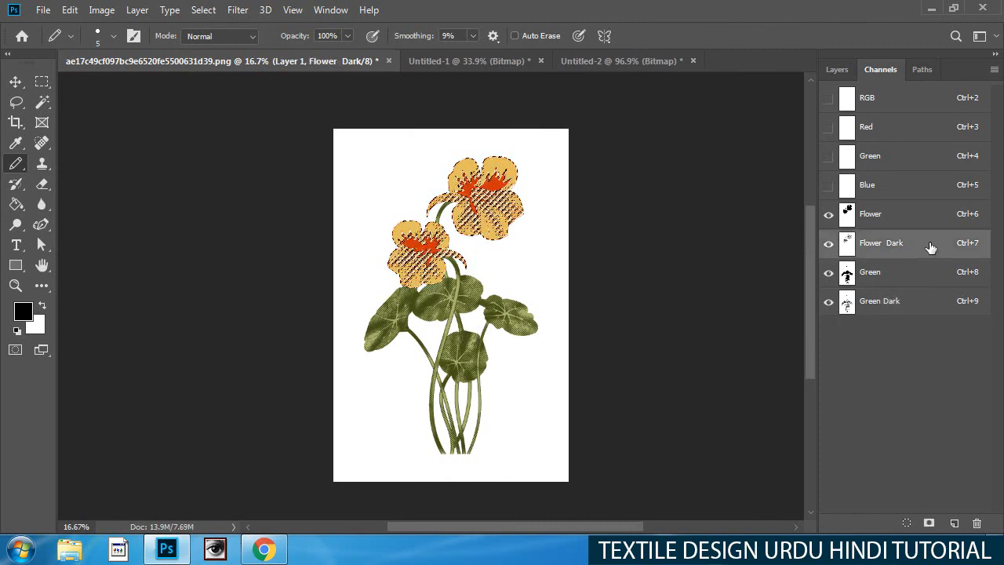
{"action": "key", "text": "alt+s"}
{"action": "key", "text": "m"}
{"action": "key", "text": "e"}
{"action": "key", "text": "Return"}
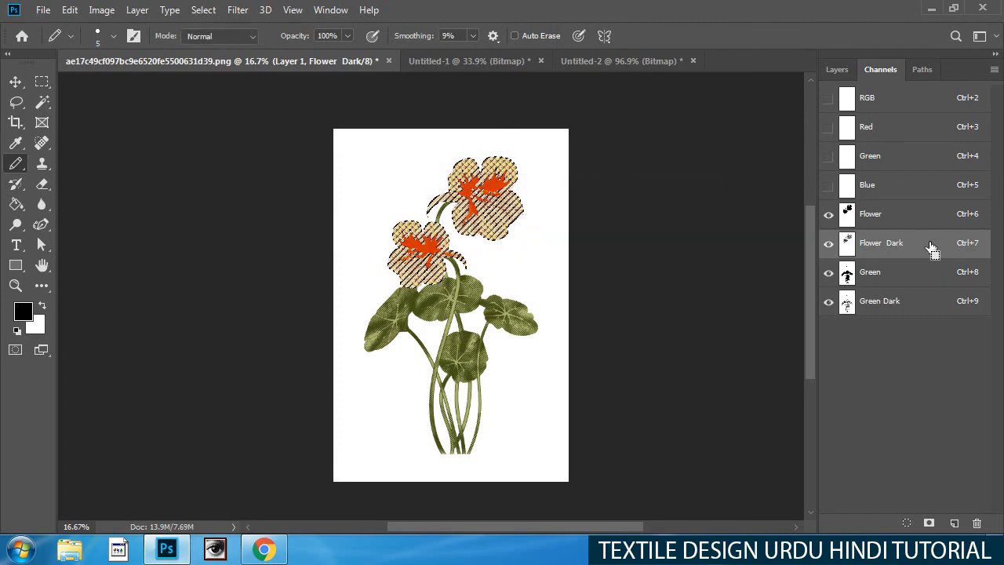
Compare the thickened and original halftone dots on the flowers and leaves up close, undoing the thickening in both dark channels.
{"action": "left_click", "coordinate": [349, 281], "text": "alt"}
{"action": "left_click", "coordinate": [349, 280], "text": "alt"}
{"action": "left_click", "coordinate": [462, 280], "text": "ctrl"}
{"action": "left_click", "coordinate": [463, 280], "text": "ctrl"}
{"action": "left_click", "coordinate": [462, 281], "text": "ctrl"}
{"action": "left_click", "coordinate": [462, 280], "text": "ctrl"}
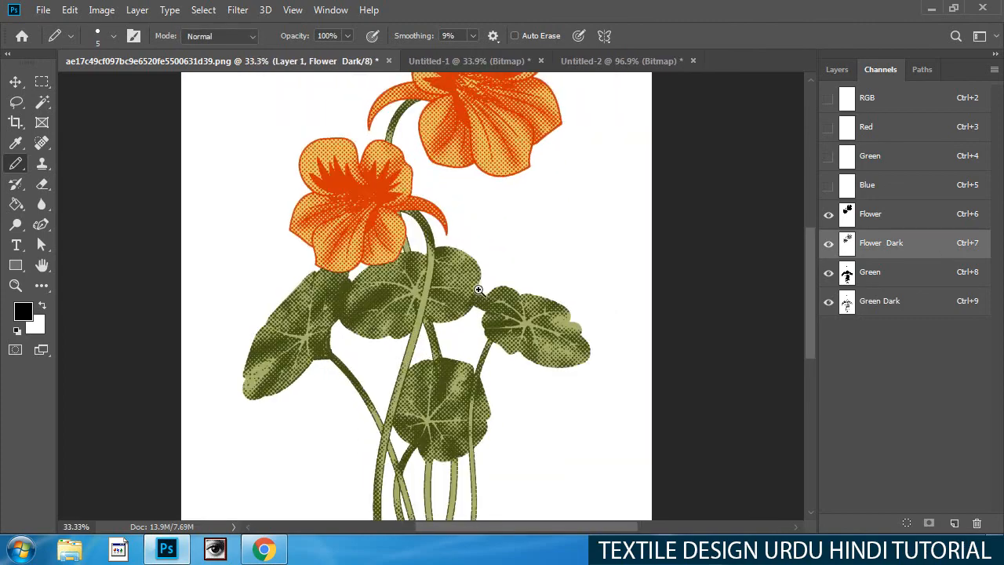
{"action": "left_click", "coordinate": [462, 280], "text": "ctrl"}
{"action": "left_click", "coordinate": [462, 280], "text": "ctrl"}
{"action": "scroll", "coordinate": [484, 305], "scroll_direction": "up", "scroll_amount": 3}
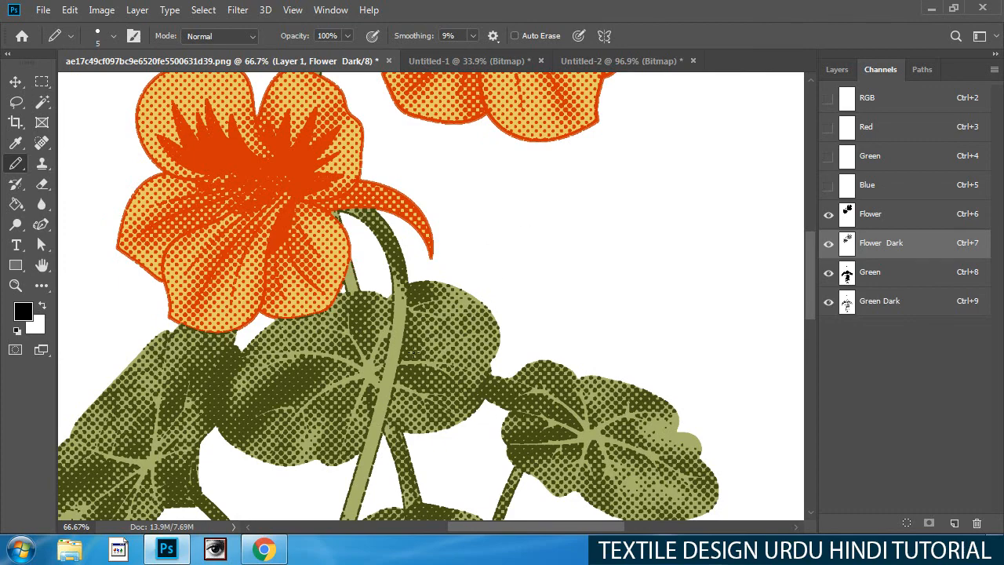
{"action": "scroll", "coordinate": [412, 331], "scroll_direction": "down", "scroll_amount": 3}
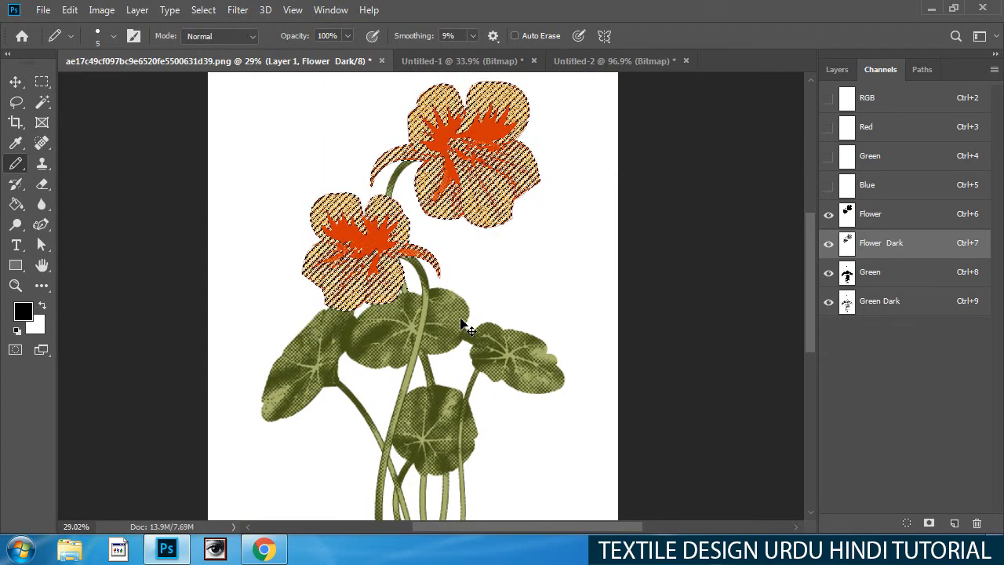
{"action": "scroll", "coordinate": [480, 307], "scroll_direction": "up", "scroll_amount": 3}
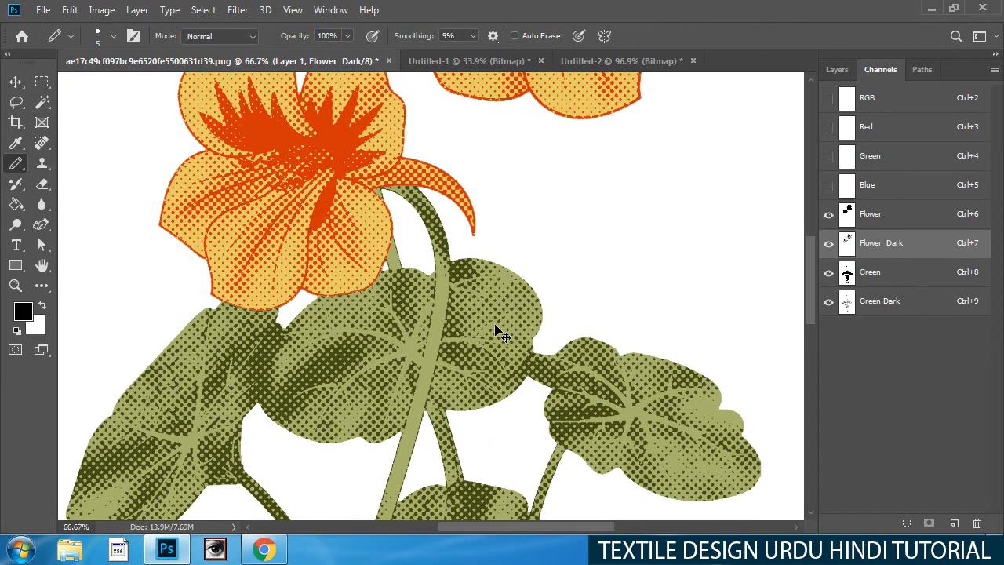
{"action": "scroll", "coordinate": [471, 313], "scroll_direction": "down", "scroll_amount": 3}
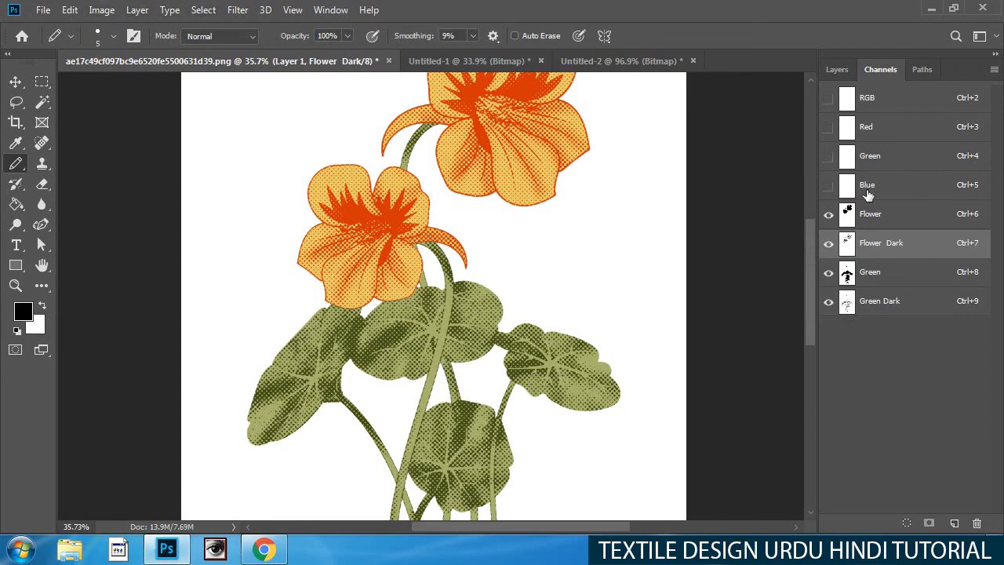
Load the Flower Dark channel as a selection and review the Select commands and the Other filters such as Maximum and Minimum.
{"action": "left_click_drag", "start_coordinate": [853, 271], "coordinate": [848, 249]}
{"action": "left_click", "coordinate": [847, 246], "text": "ctrl"}
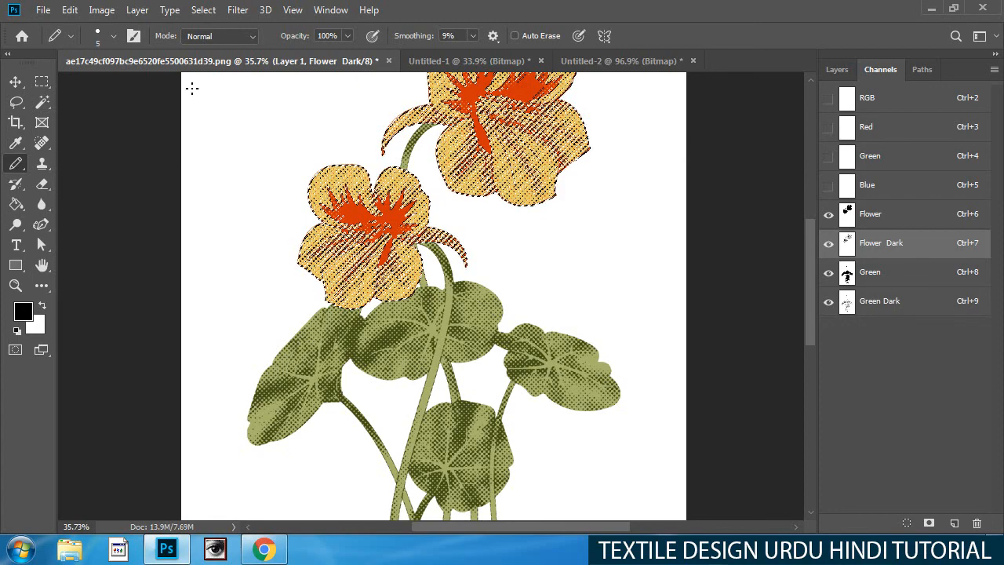
{"action": "left_click", "coordinate": [202, 11]}
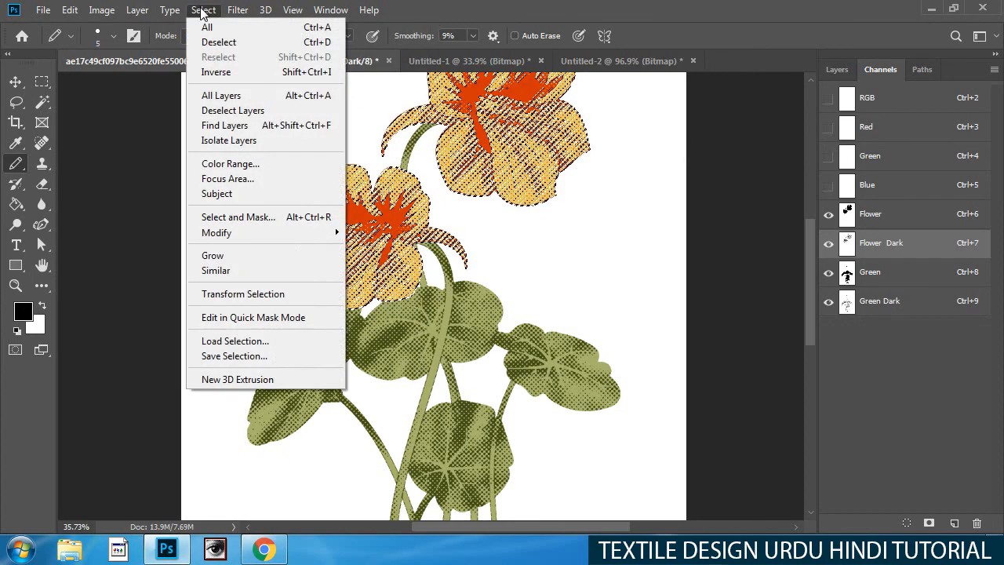
{"action": "mouse_move", "coordinate": [227, 14]}
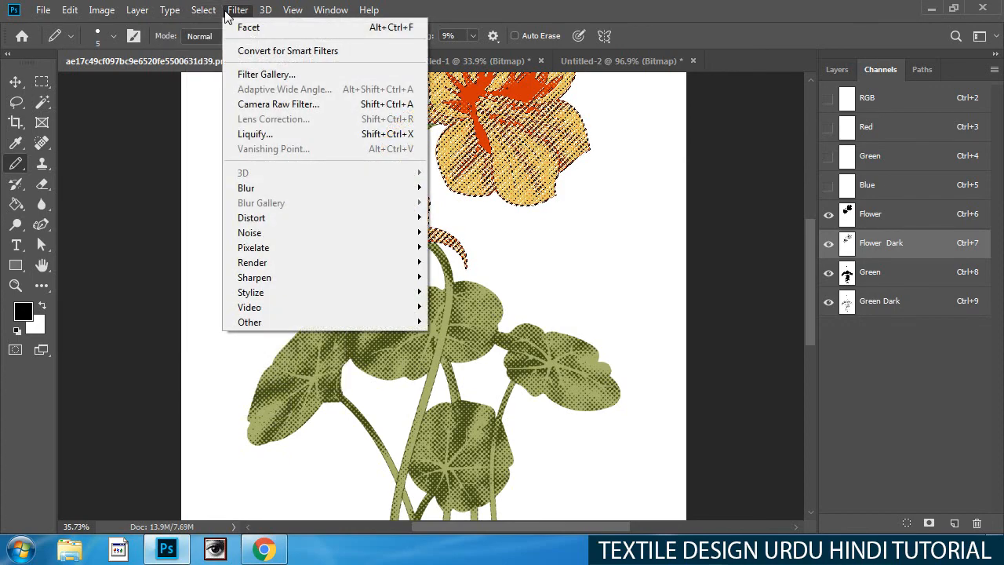
{"action": "mouse_move", "coordinate": [415, 325]}
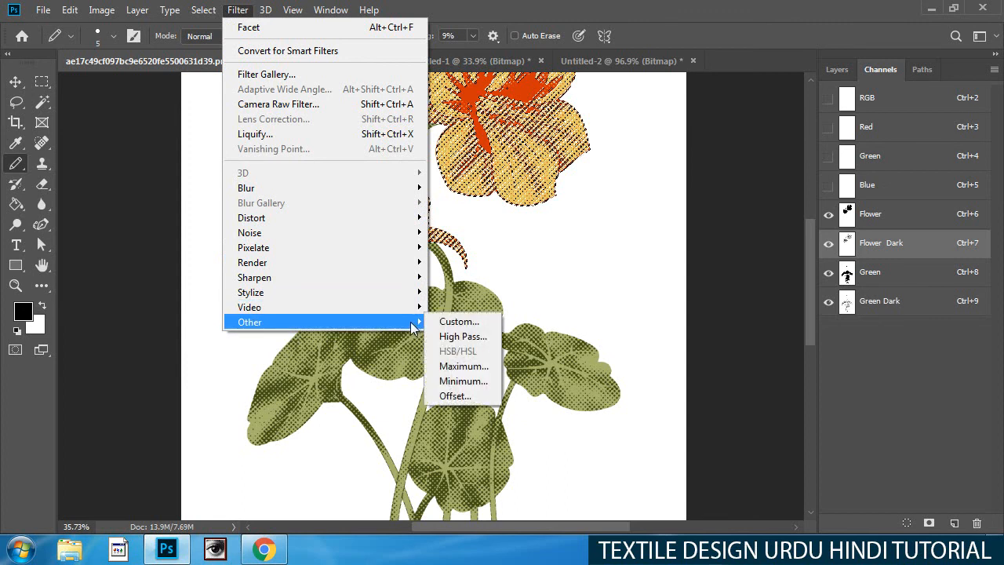
{"action": "left_click", "coordinate": [585, 11]}
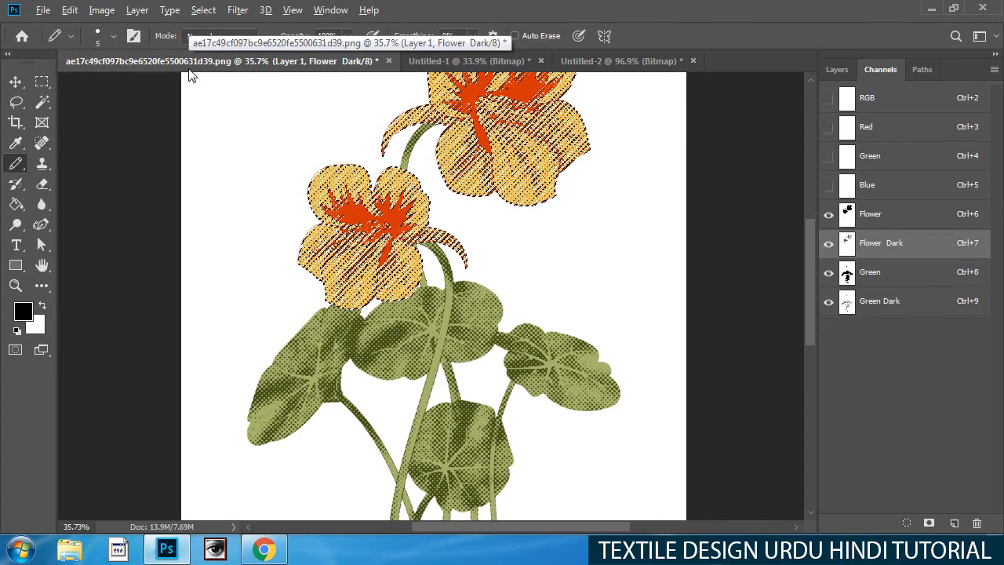
Expand the loaded Flower Dark selection by 1 pixel, expand it a second time and fill it to thicken the flower halftone.
{"action": "key", "text": "alt+s"}
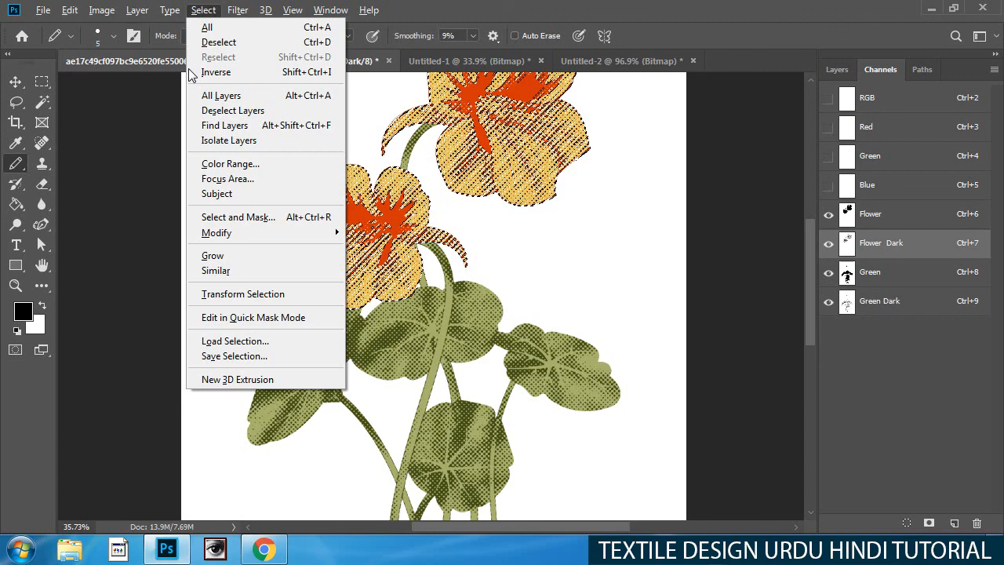
{"action": "key", "text": "m"}
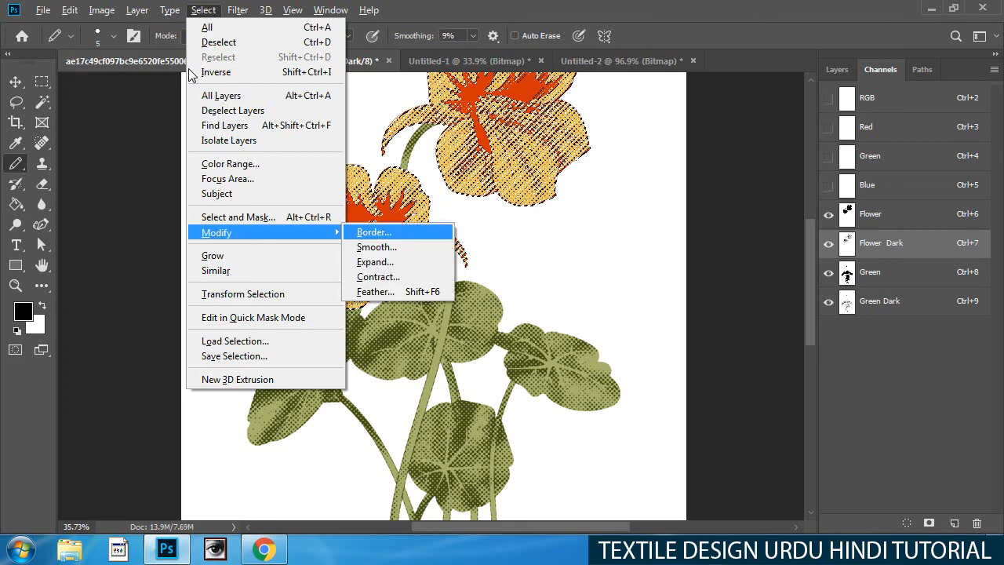
{"action": "key", "text": "e"}
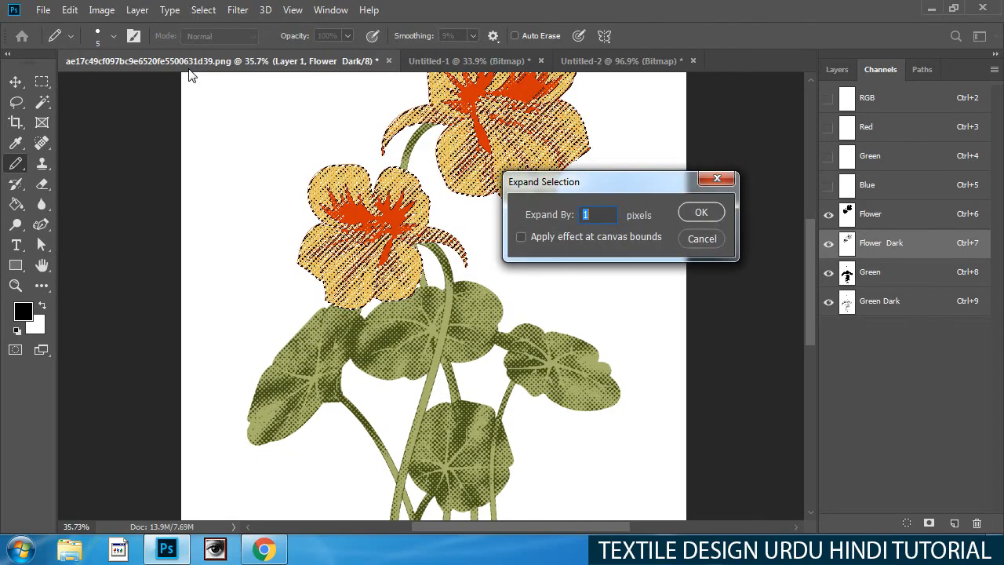
{"action": "key", "text": "Return"}
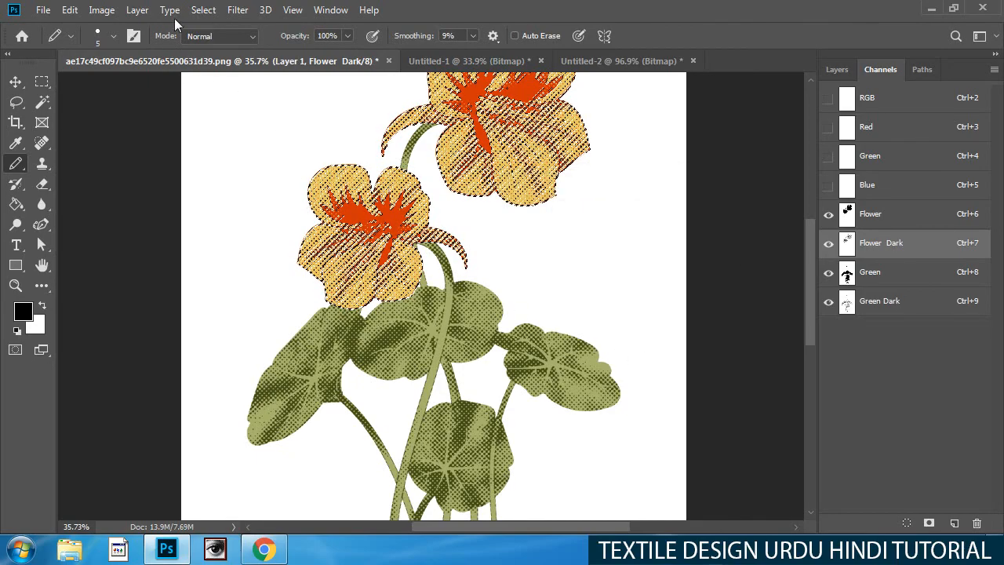
{"action": "key", "text": "alt+s"}
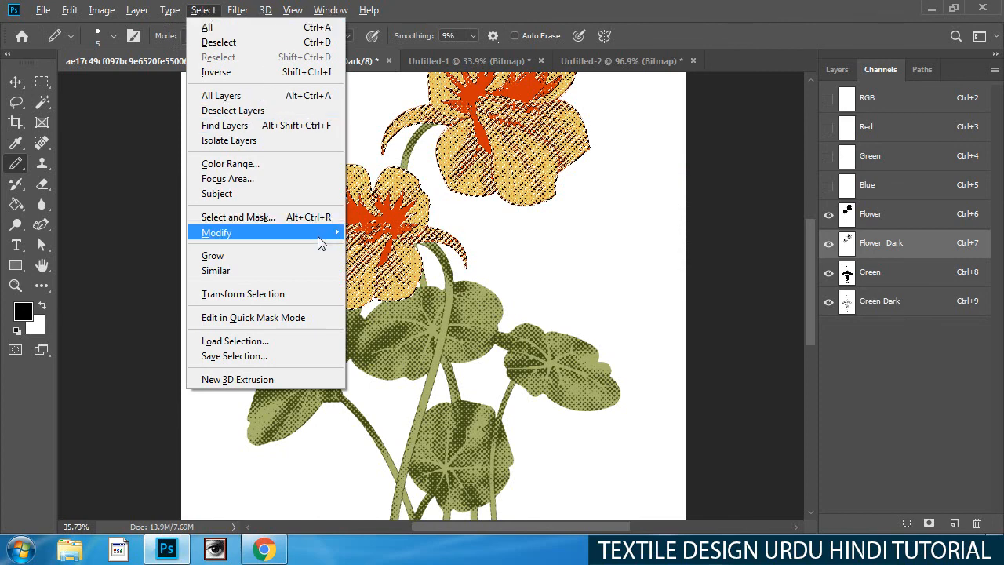
{"action": "mouse_move", "coordinate": [317, 234]}
{"action": "left_click", "coordinate": [375, 261]}
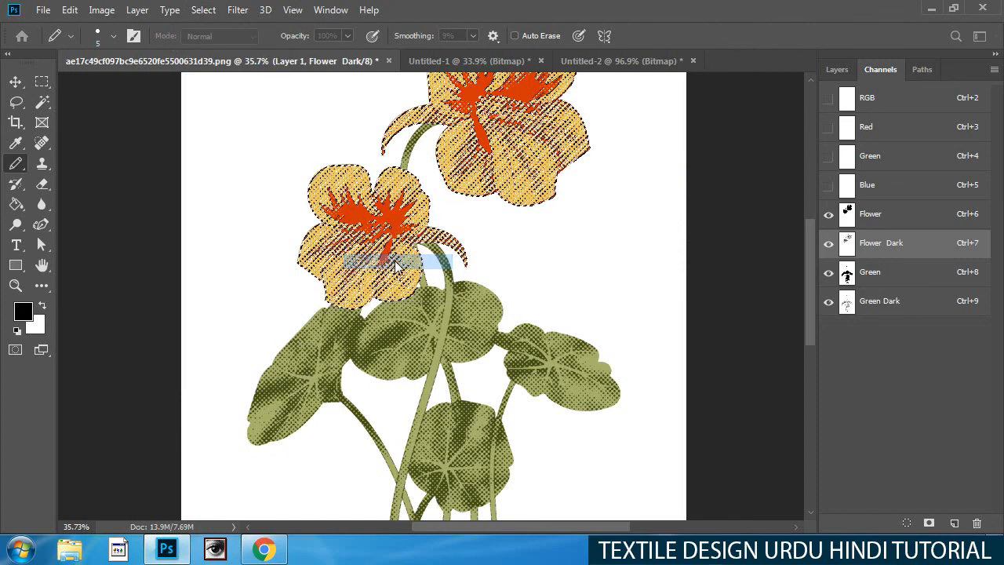
{"action": "left_click", "coordinate": [701, 213]}
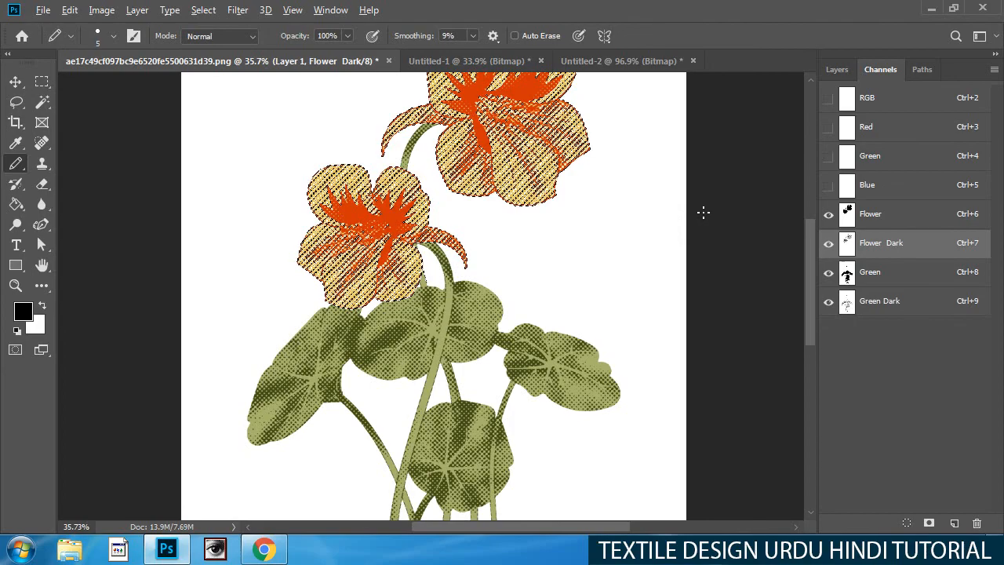
Inspect the thickened halftone dots on both flowers up close and undo the expansion and fill in the Flower Dark channel.
{"action": "left_click", "coordinate": [447, 209], "text": "alt"}
{"action": "left_click", "coordinate": [458, 214], "text": "ctrl"}
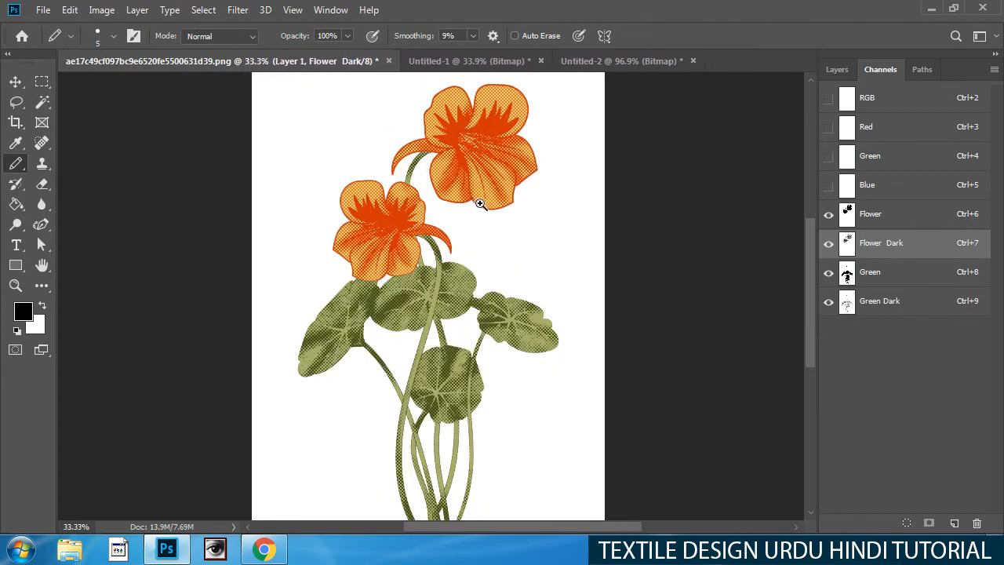
{"action": "left_click", "coordinate": [479, 202], "text": "ctrl"}
{"action": "left_click", "coordinate": [480, 202], "text": "ctrl"}
{"action": "left_click_drag", "start_coordinate": [439, 186], "coordinate": [427, 302]}
{"action": "key", "text": "ctrl+z"}
{"action": "key", "text": "ctrl+z"}
{"action": "key", "text": "ctrl+z"}
{"action": "key", "text": "ctrl+z"}
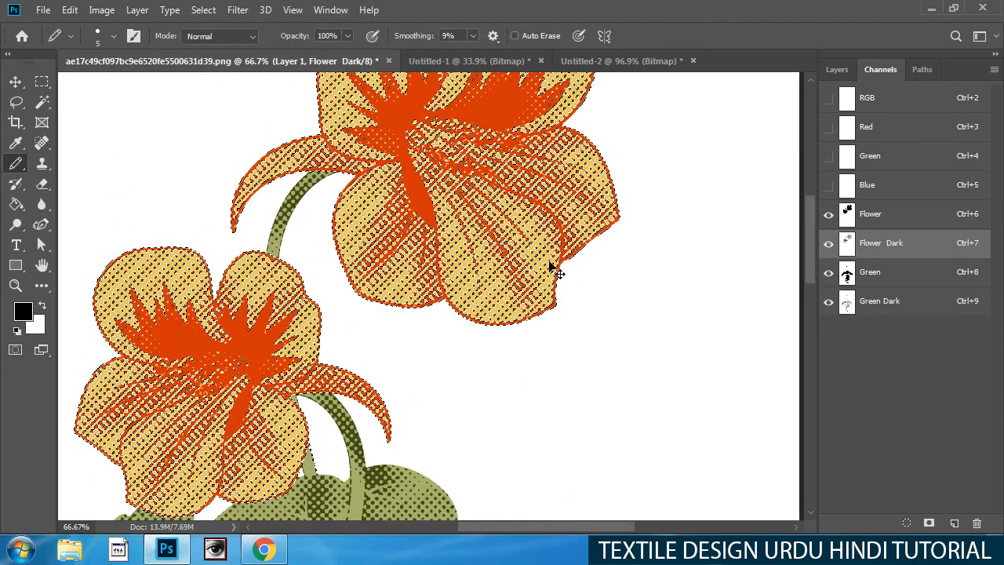
{"action": "left_click_drag", "start_coordinate": [481, 271], "coordinate": [444, 255]}
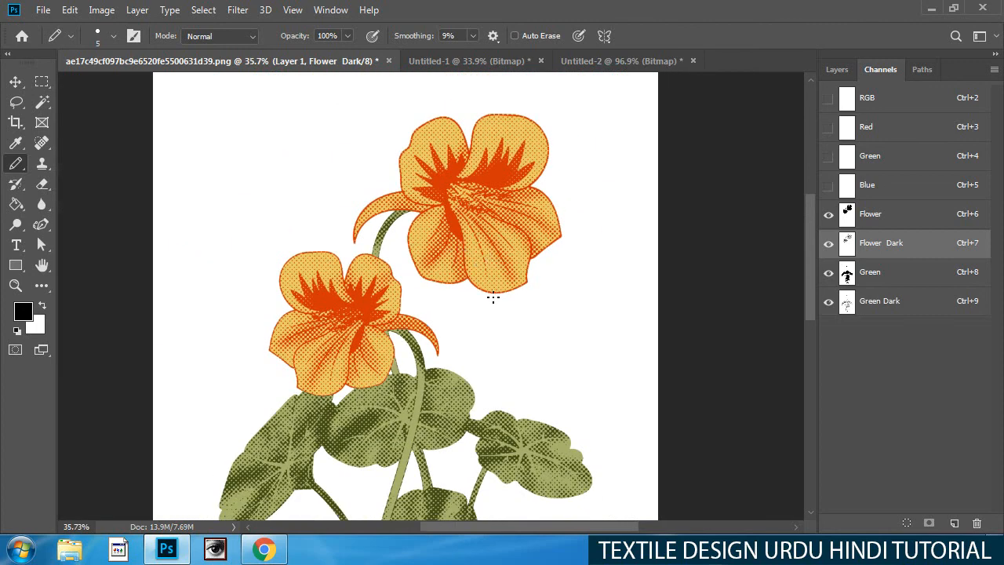